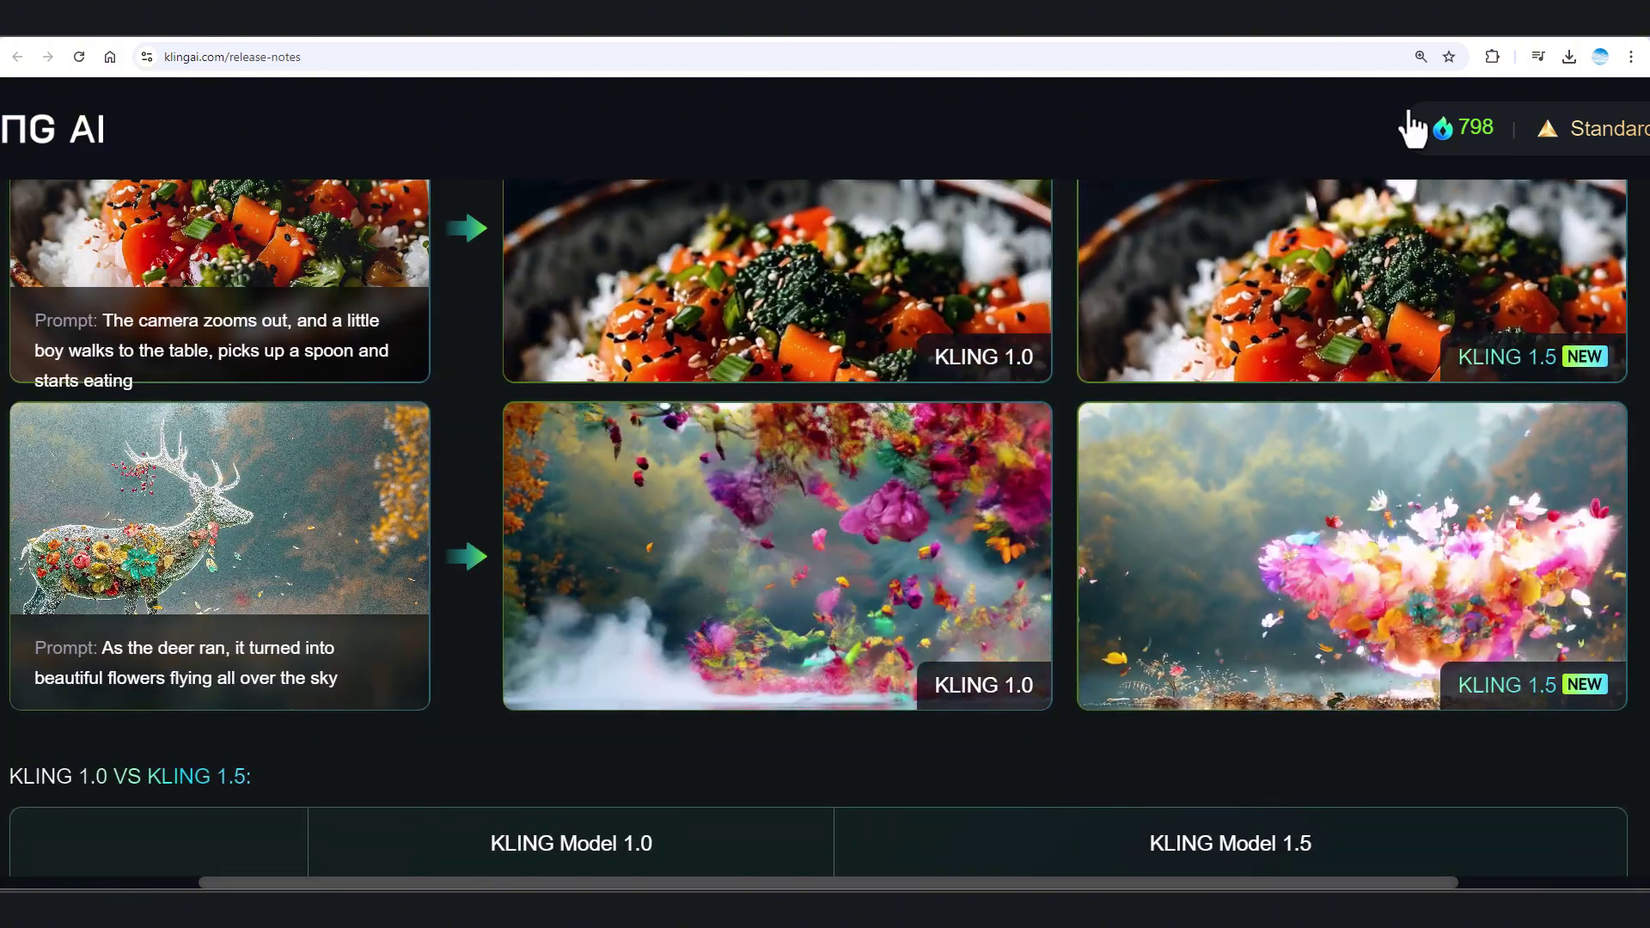
- Reset the release notes page zoom to 100% and review the KLING 1.0 versus KLING 1.5 comparison table
{"action": "left_click", "coordinate": [1420, 57]}
{"action": "left_click", "coordinate": [1424, 93]}
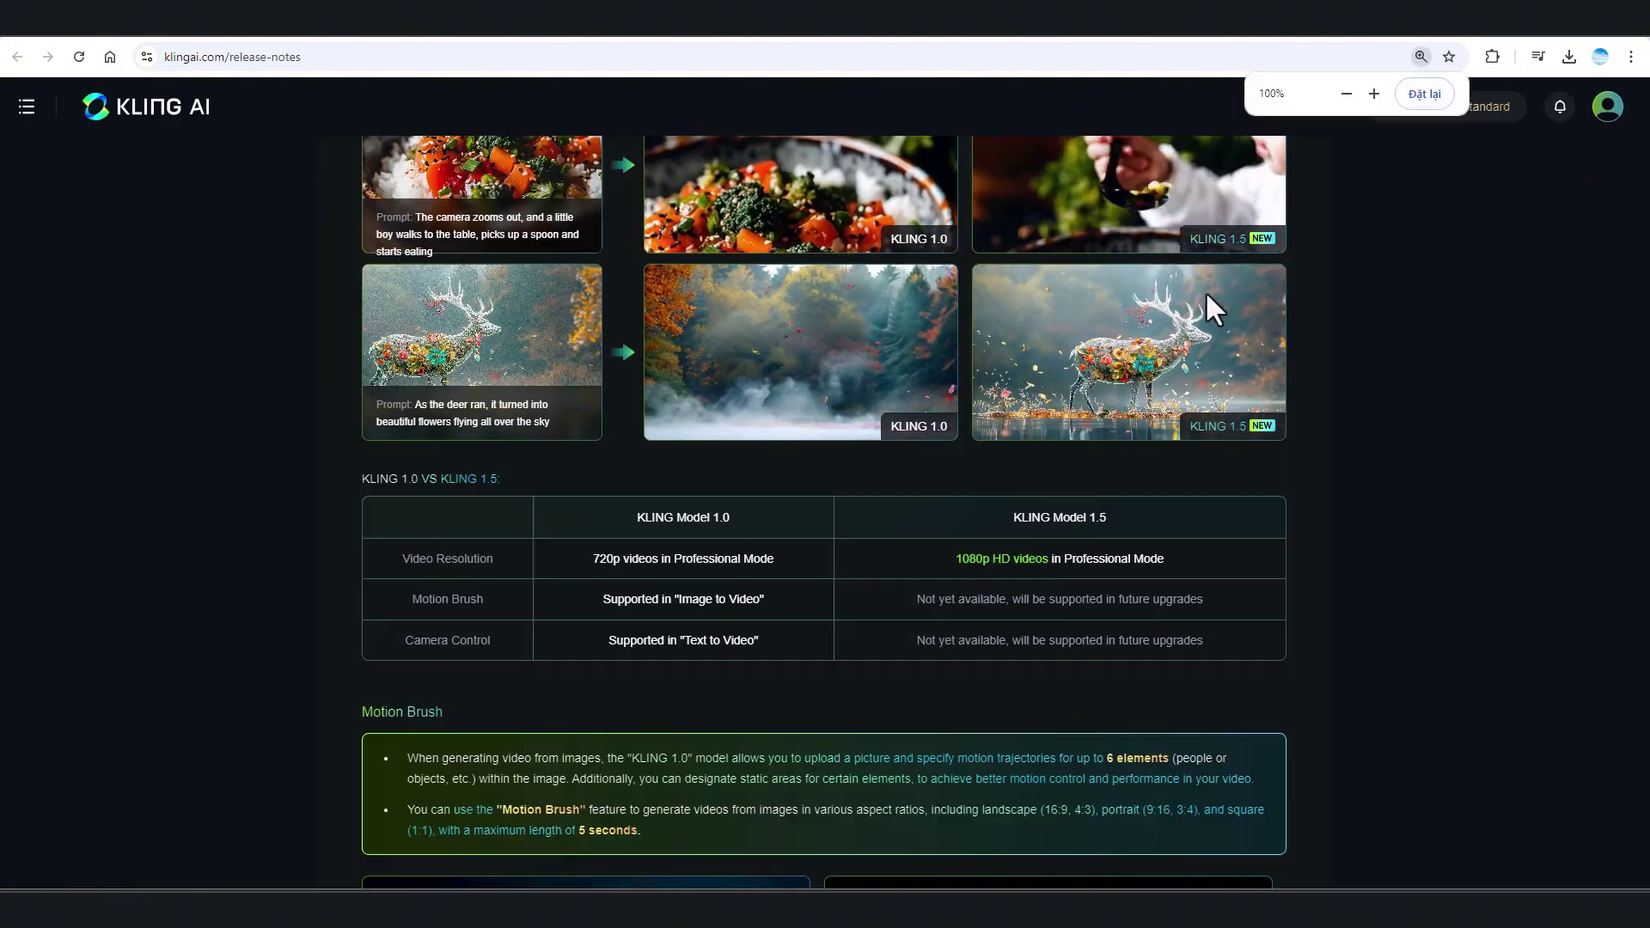
{"action": "scroll", "coordinate": [1473, 397], "scroll_direction": "down", "scroll_amount": 2}
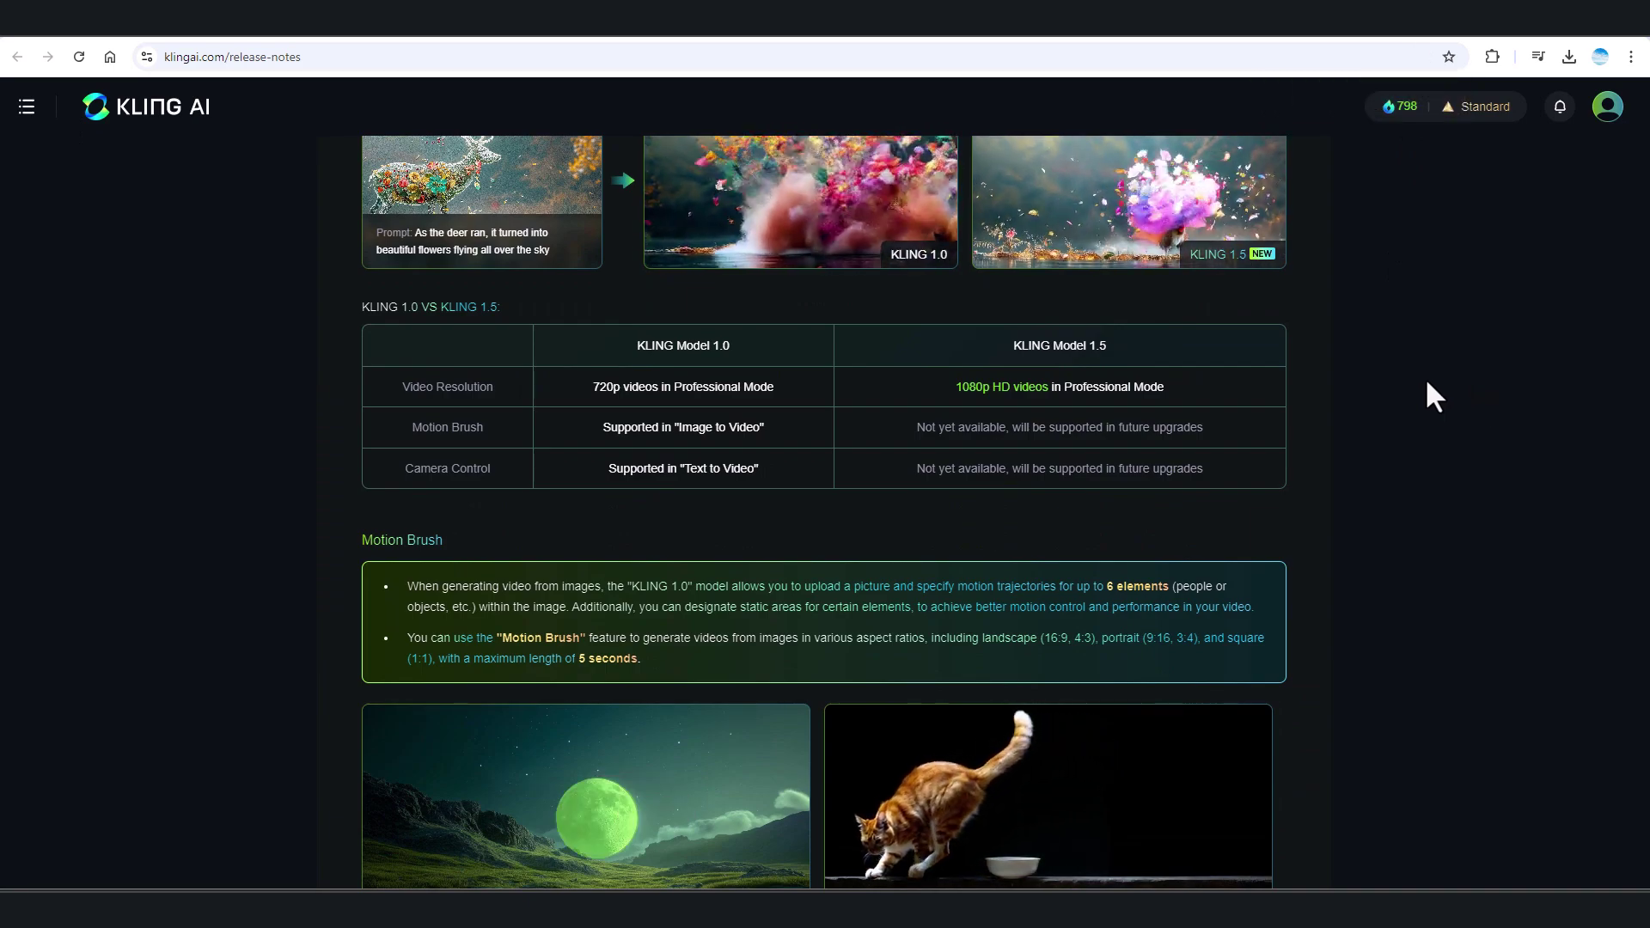
{"action": "scroll", "coordinate": [1426, 383], "scroll_direction": "up", "scroll_amount": 10}
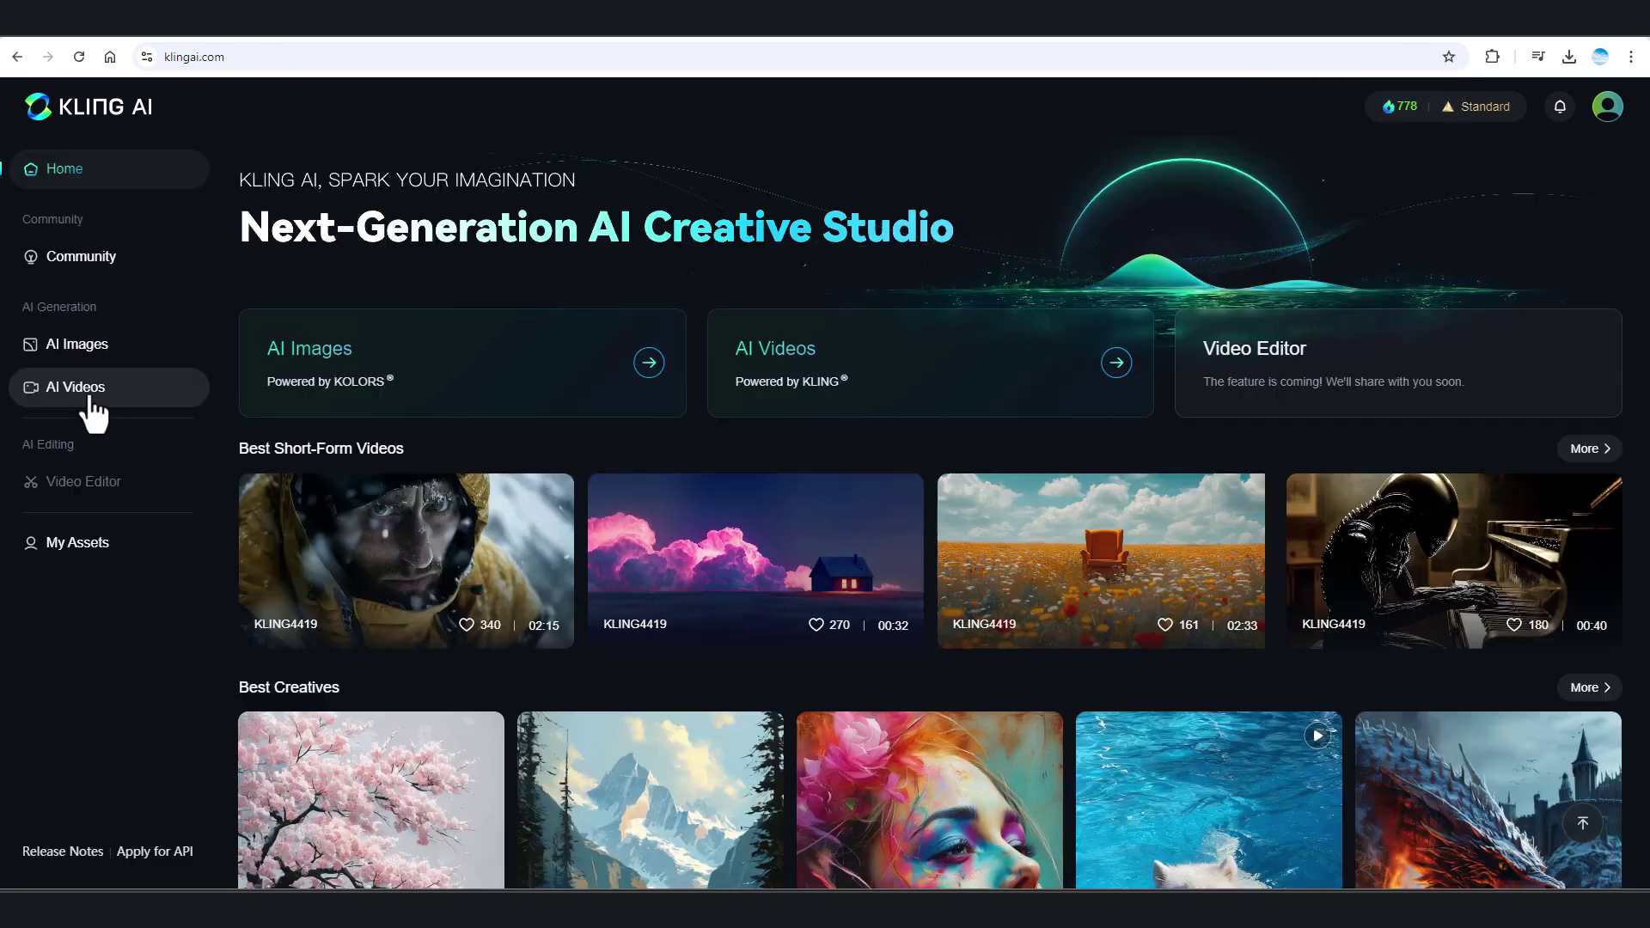
- Open the AI Videos workspace and switch it to Image to Video
{"action": "left_click", "coordinate": [89, 397]}
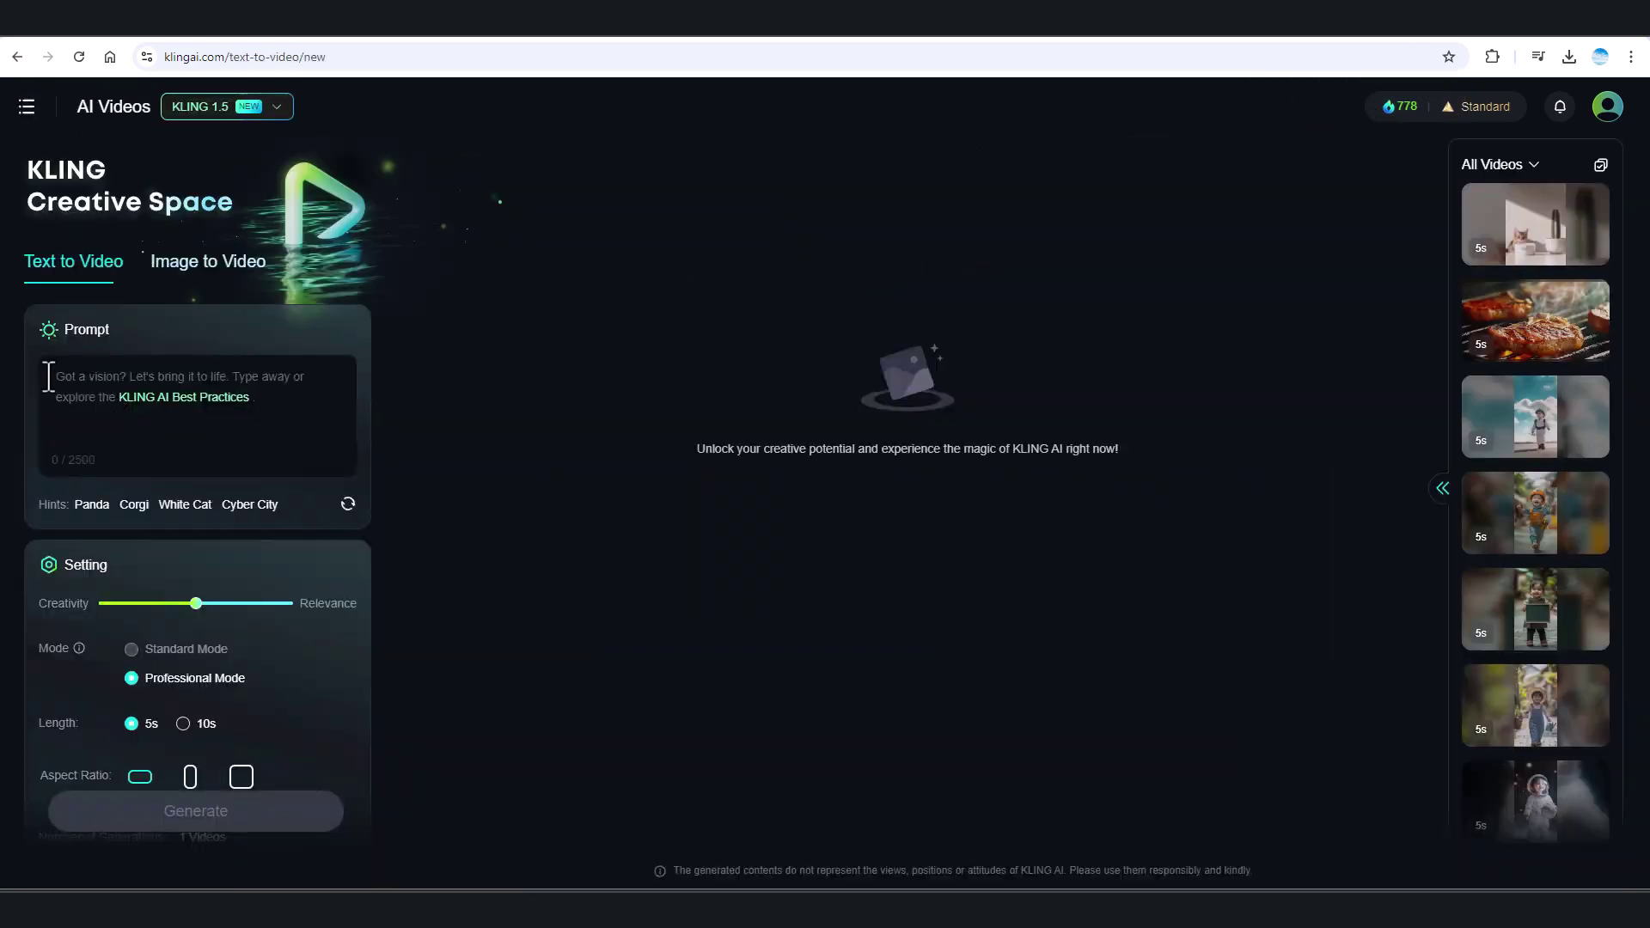
{"action": "left_click", "coordinate": [208, 261]}
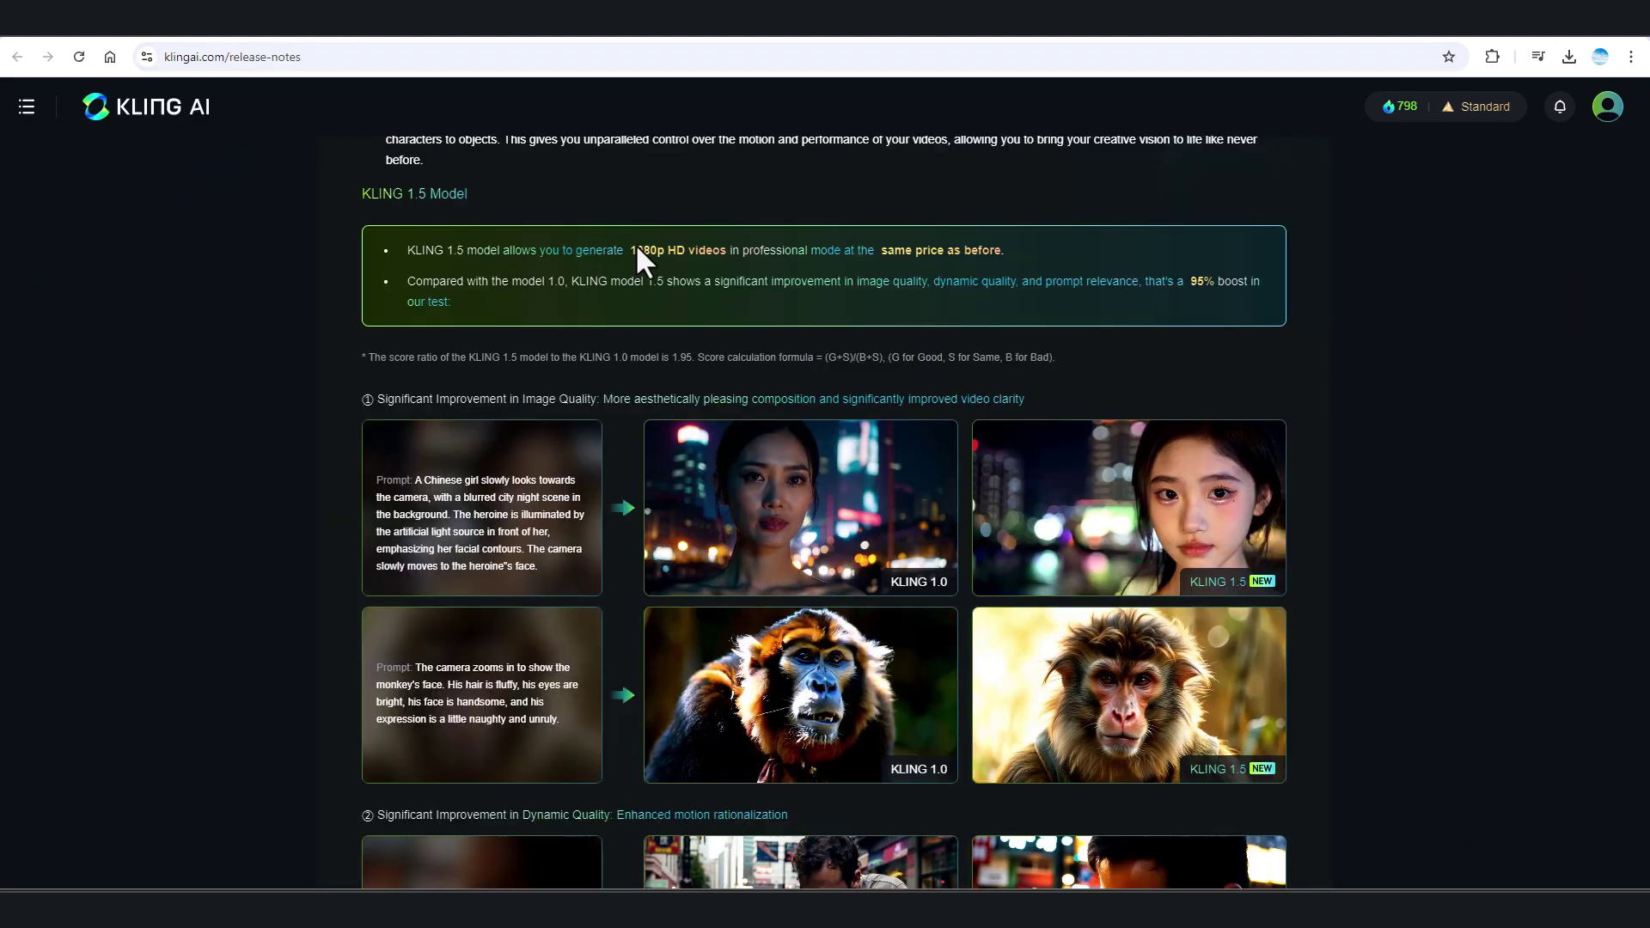
- Check the release notes for the KLING 1.5 improvements and which model supports Motion Brush and Camera Control
{"action": "scroll", "coordinate": [759, 581], "scroll_direction": "down", "scroll_amount": 5}
{"action": "scroll", "coordinate": [759, 581], "scroll_direction": "down", "scroll_amount": 10}
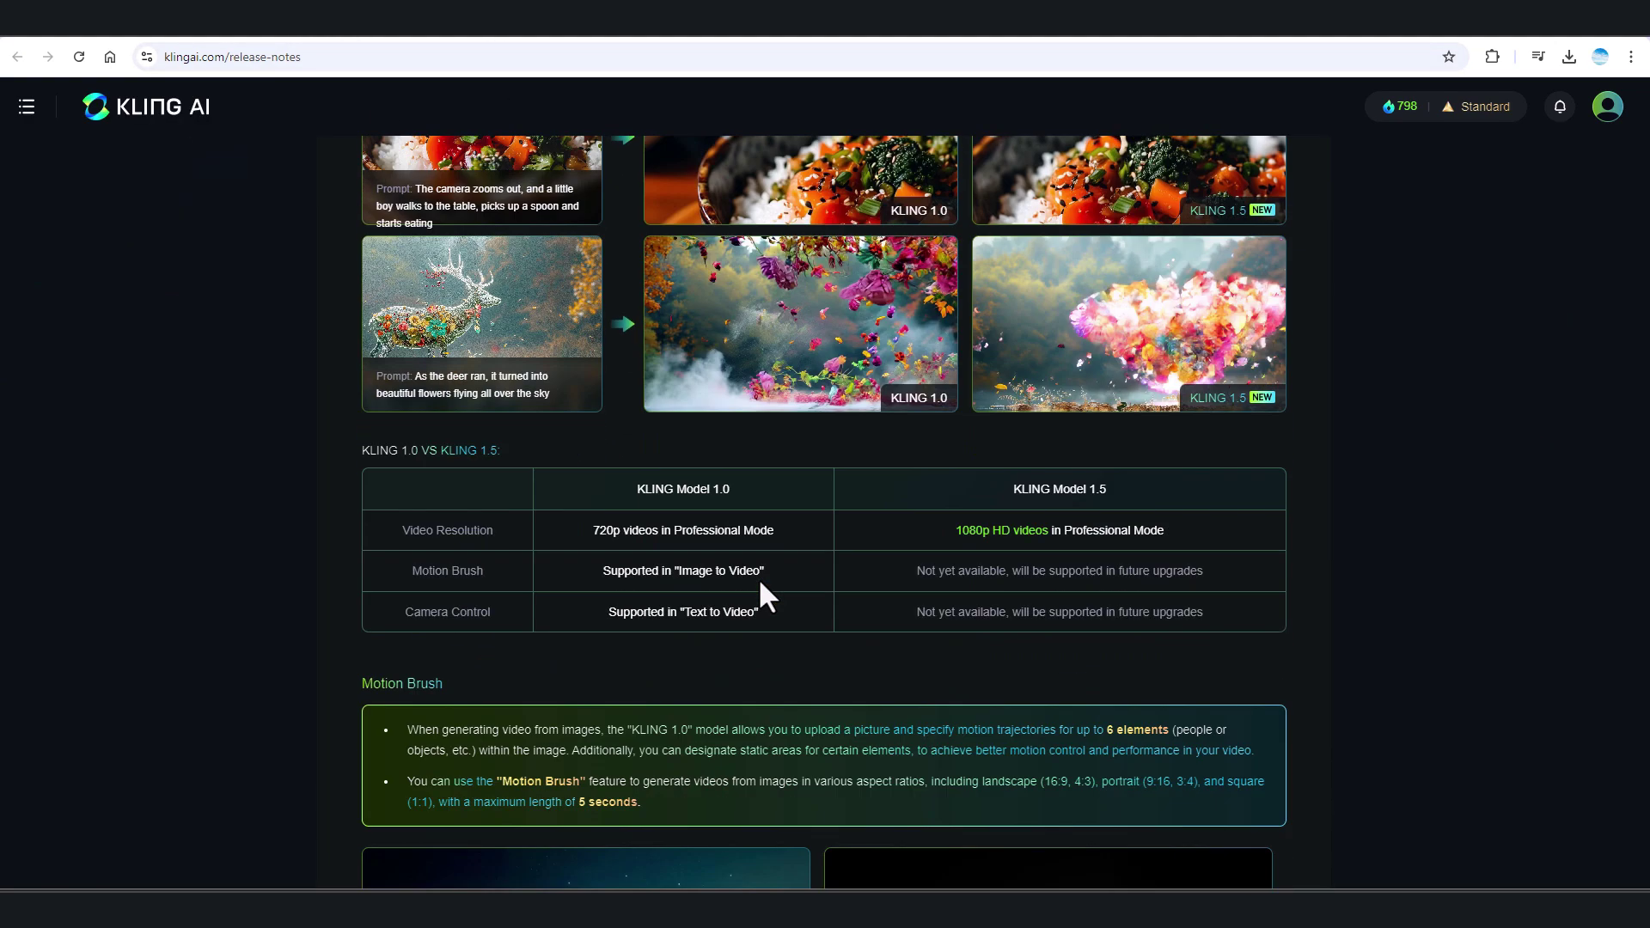
{"action": "scroll", "coordinate": [1090, 490], "scroll_direction": "up", "scroll_amount": 2}
{"action": "scroll", "coordinate": [1090, 490], "scroll_direction": "up", "scroll_amount": 1}
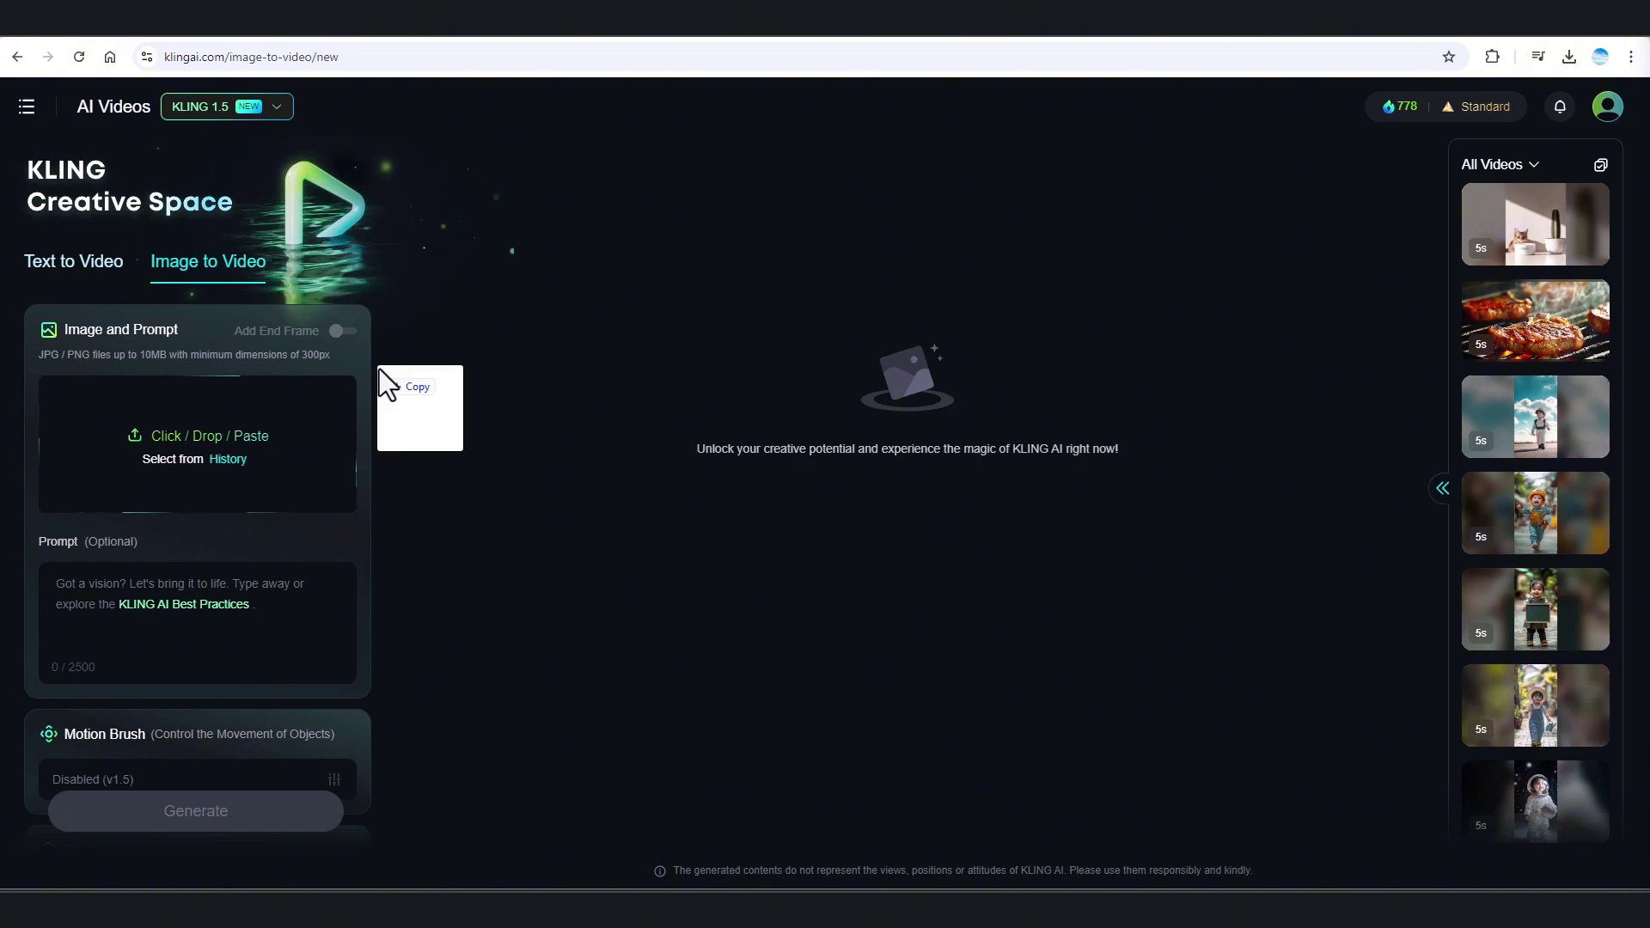
- Upload the picture of the cute cat sitting with a bowl as the source image for the video
{"action": "left_click_drag", "start_coordinate": [383, 379], "coordinate": [262, 484]}
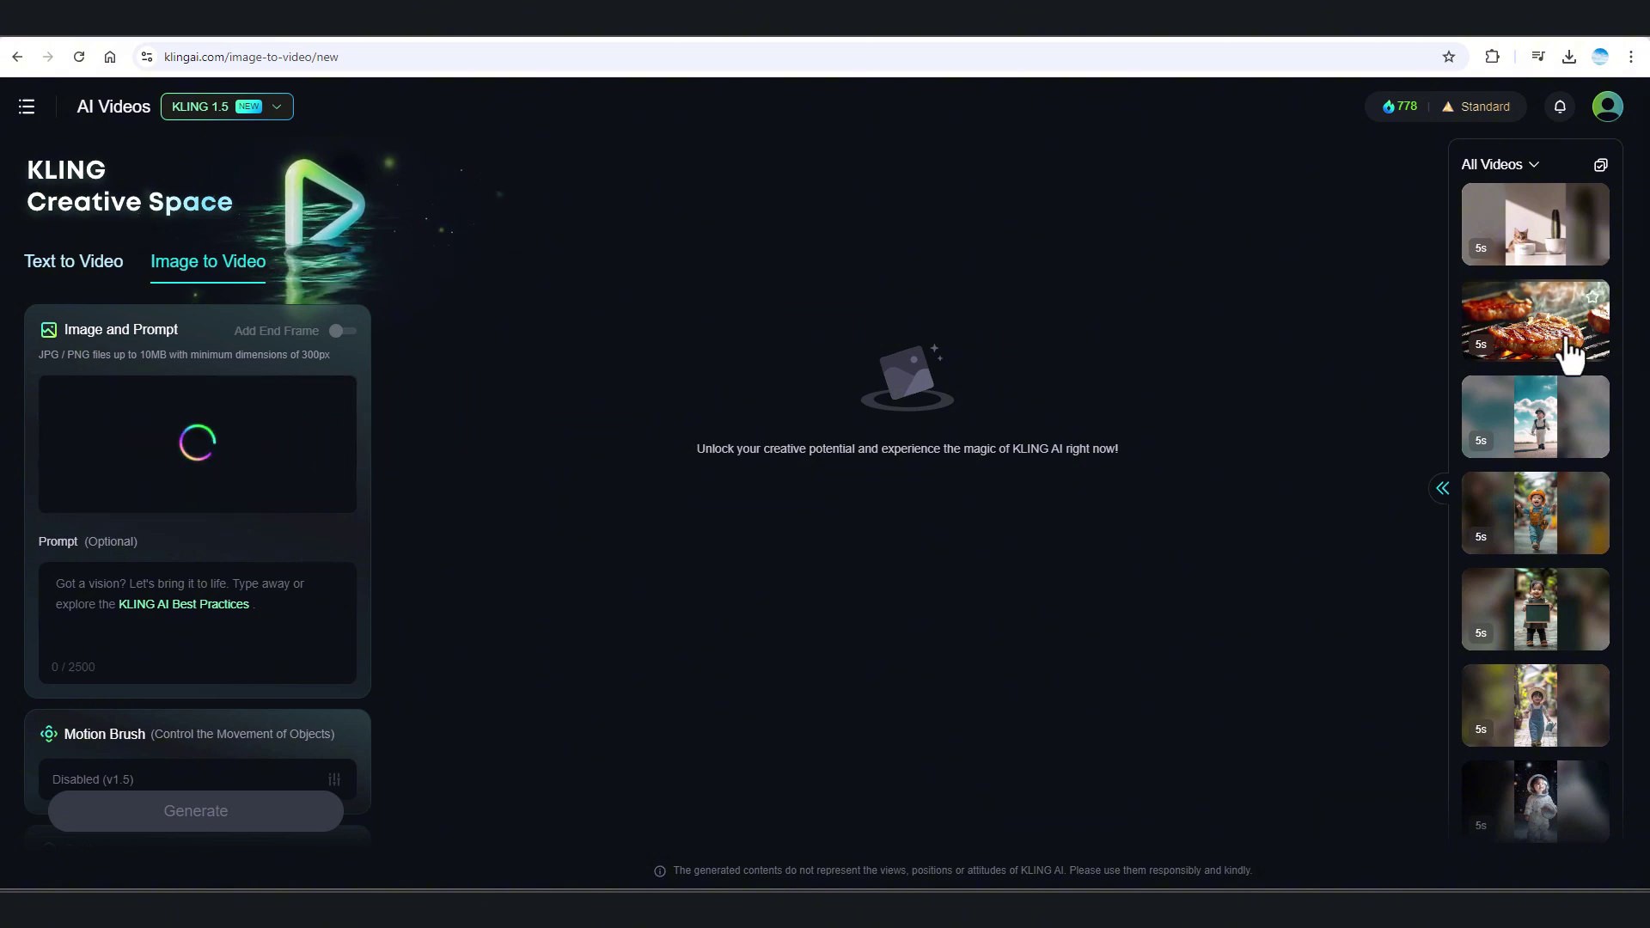
{"action": "left_click_drag", "start_coordinate": [505, 86], "coordinate": [240, 43]}
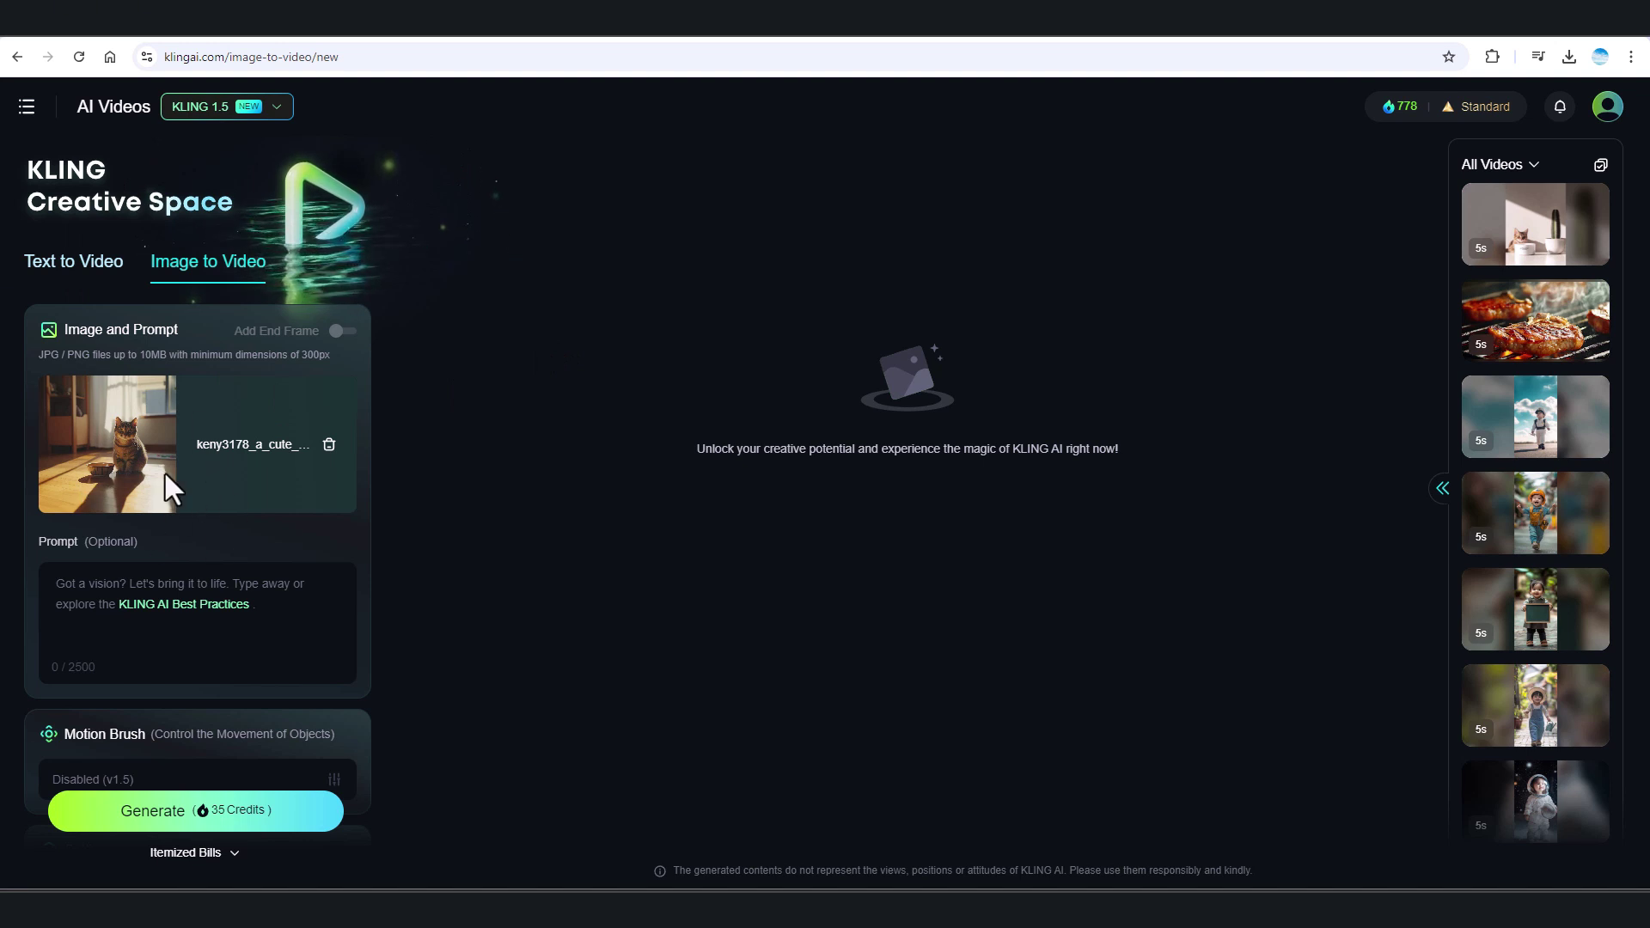
- Keep KLING 1.5 as the video model and examine its Motion Brush availability and generation settings
{"action": "left_click", "coordinate": [227, 106]}
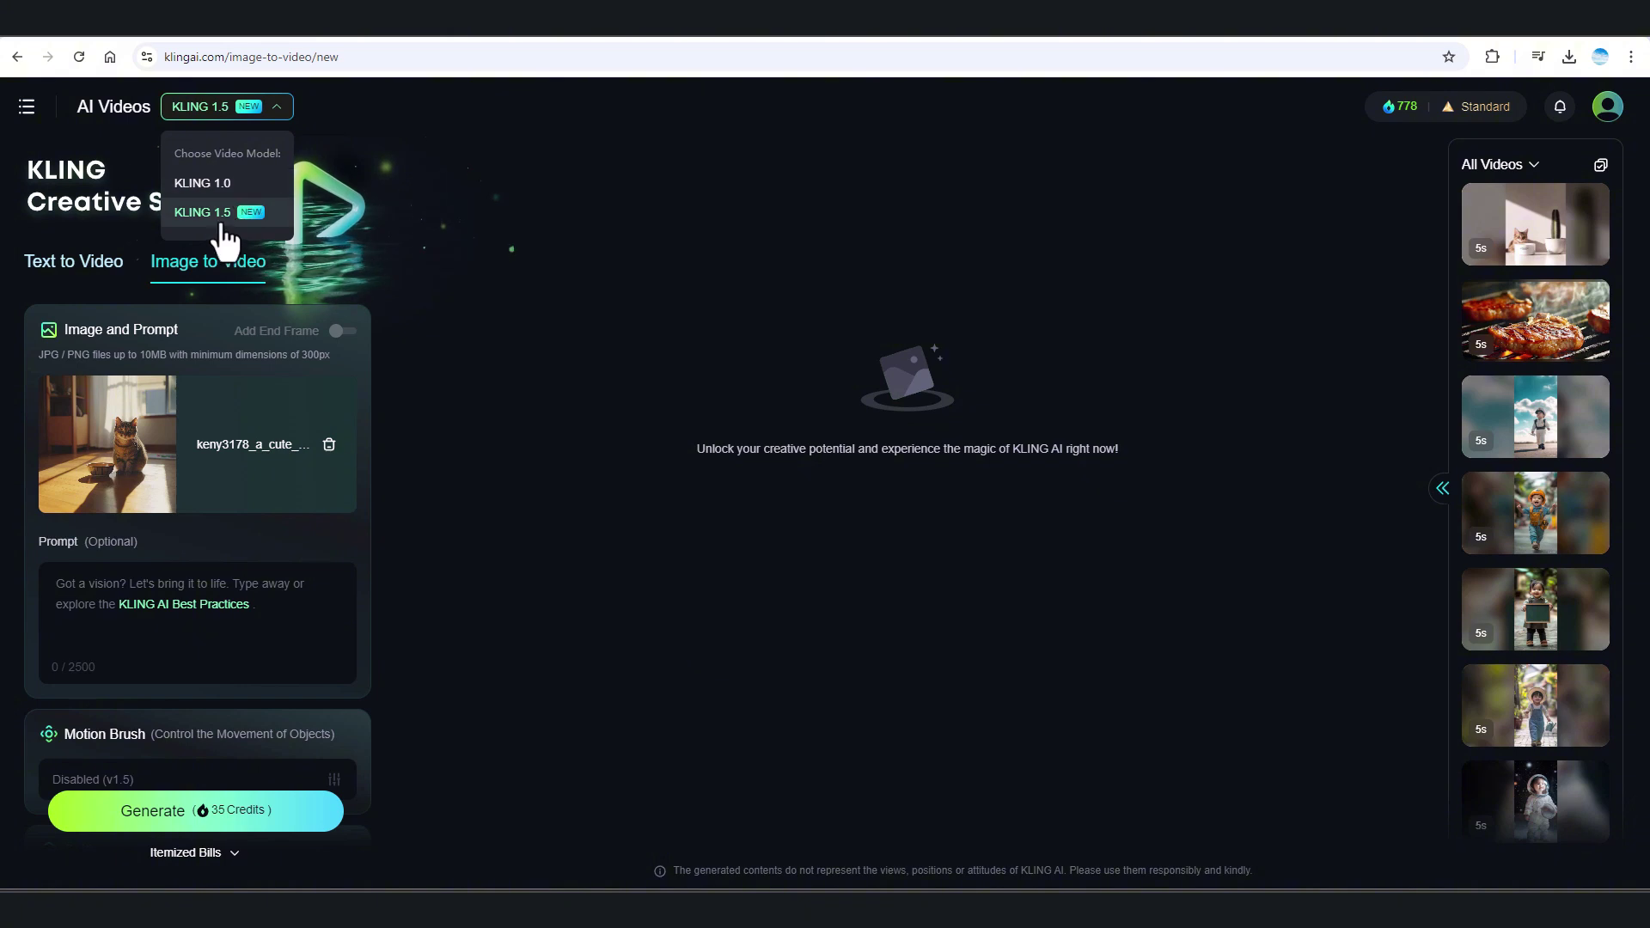
{"action": "left_click", "coordinate": [217, 213]}
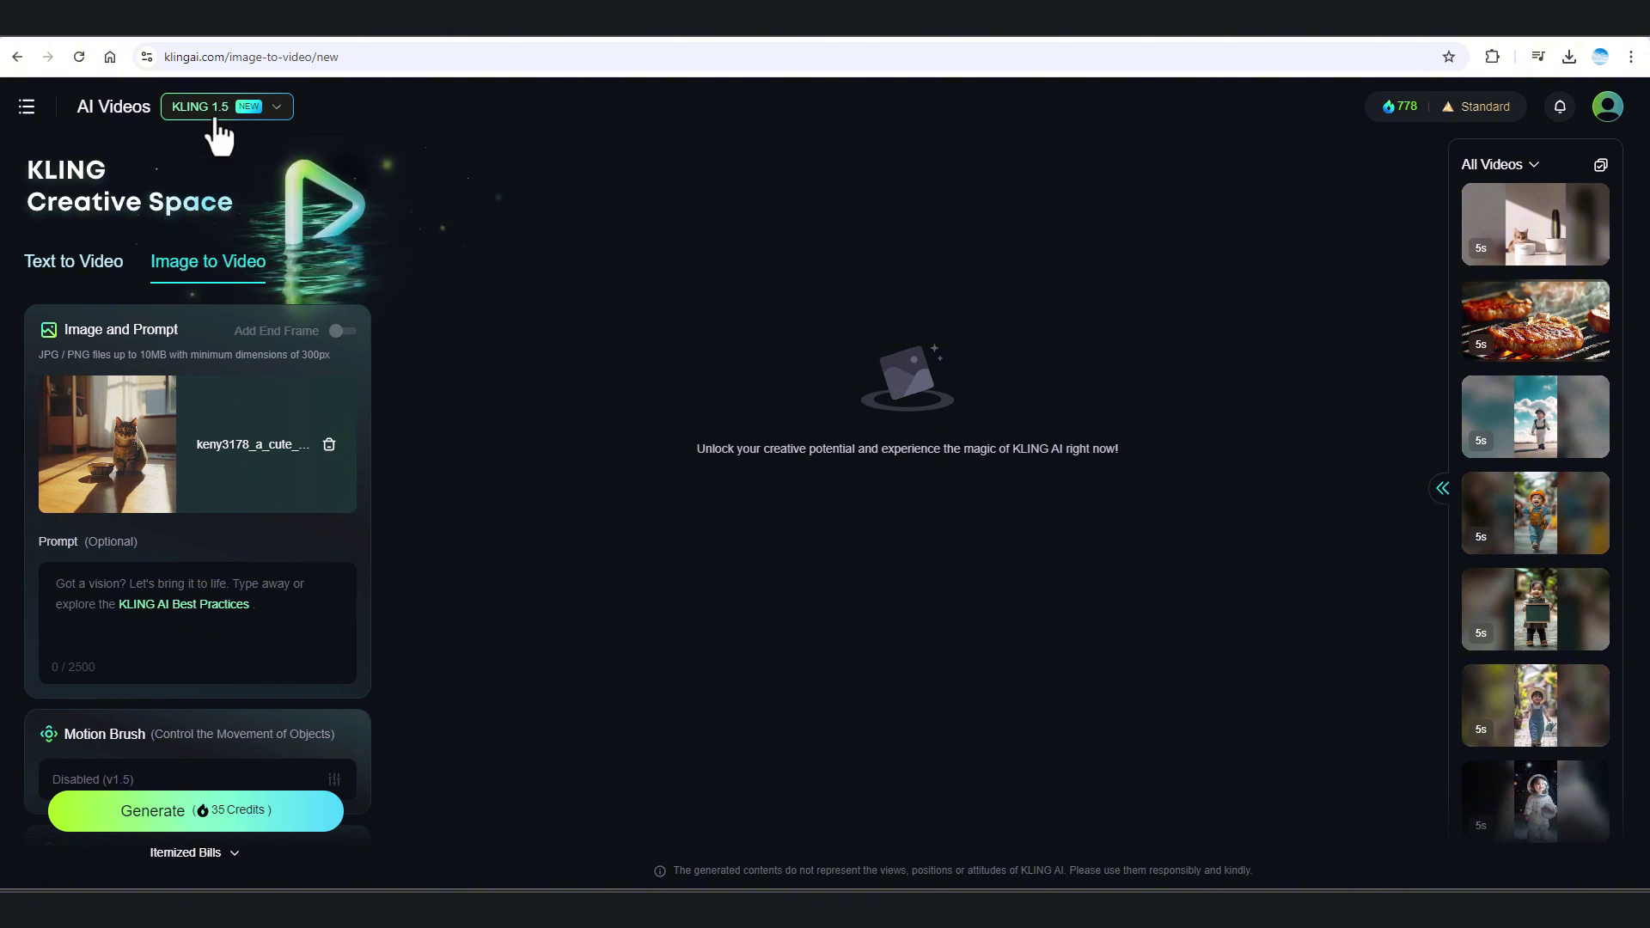
{"action": "scroll", "coordinate": [284, 390], "scroll_direction": "down", "scroll_amount": 4}
{"action": "scroll", "coordinate": [365, 372], "scroll_direction": "down", "scroll_amount": 1}
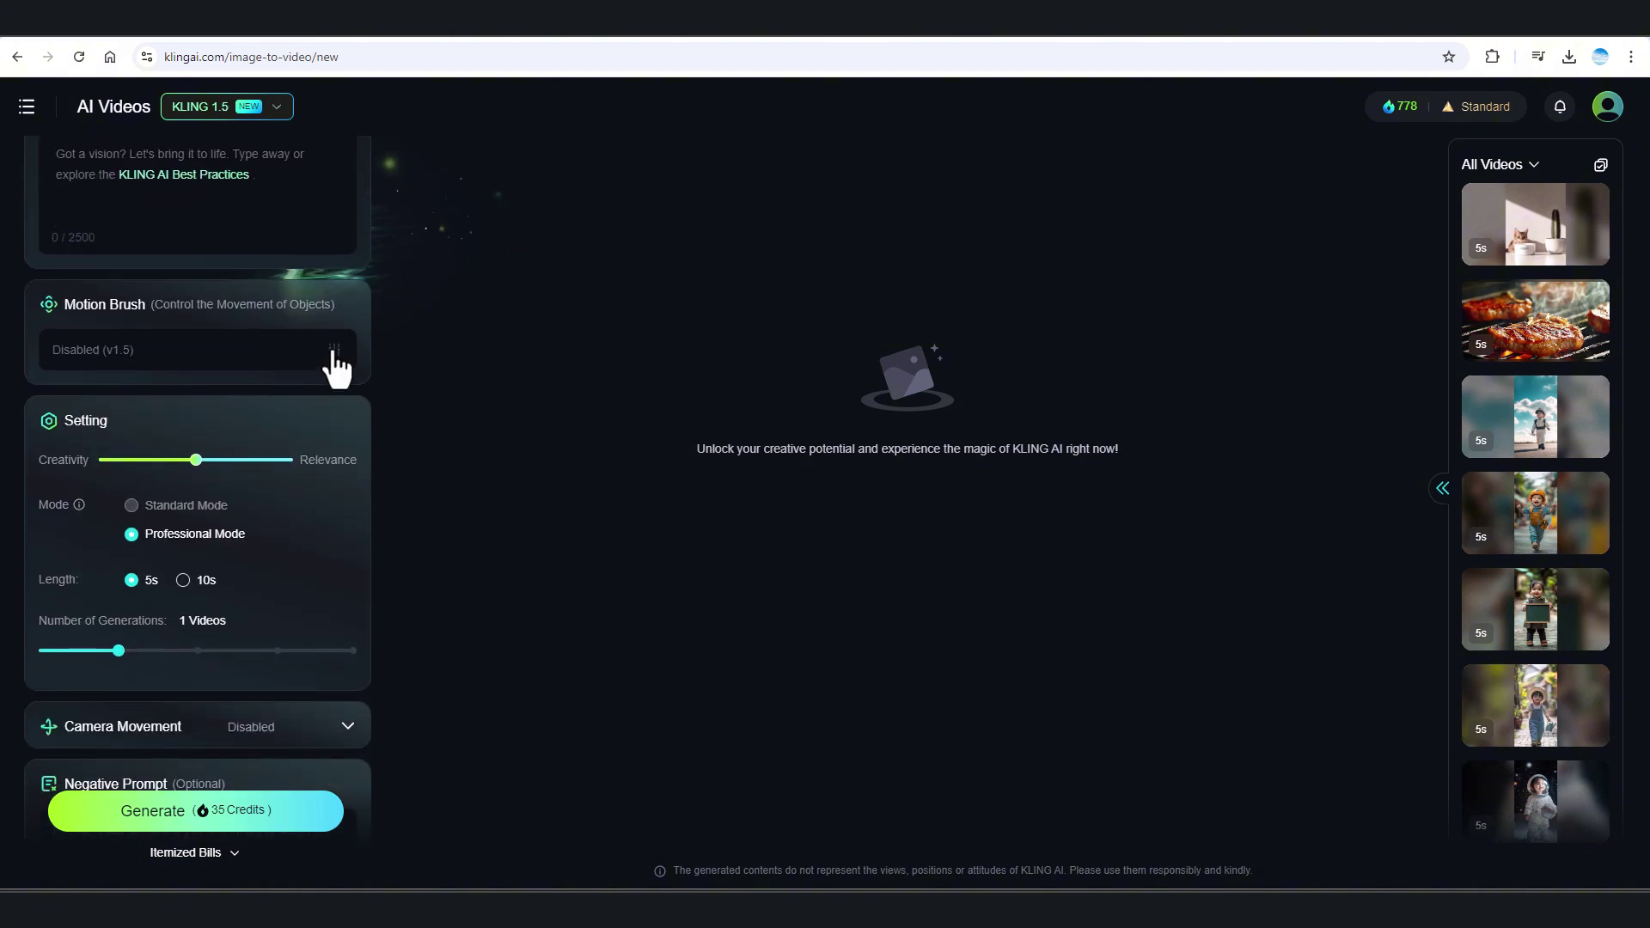
{"action": "scroll", "coordinate": [324, 404], "scroll_direction": "up", "scroll_amount": 2}
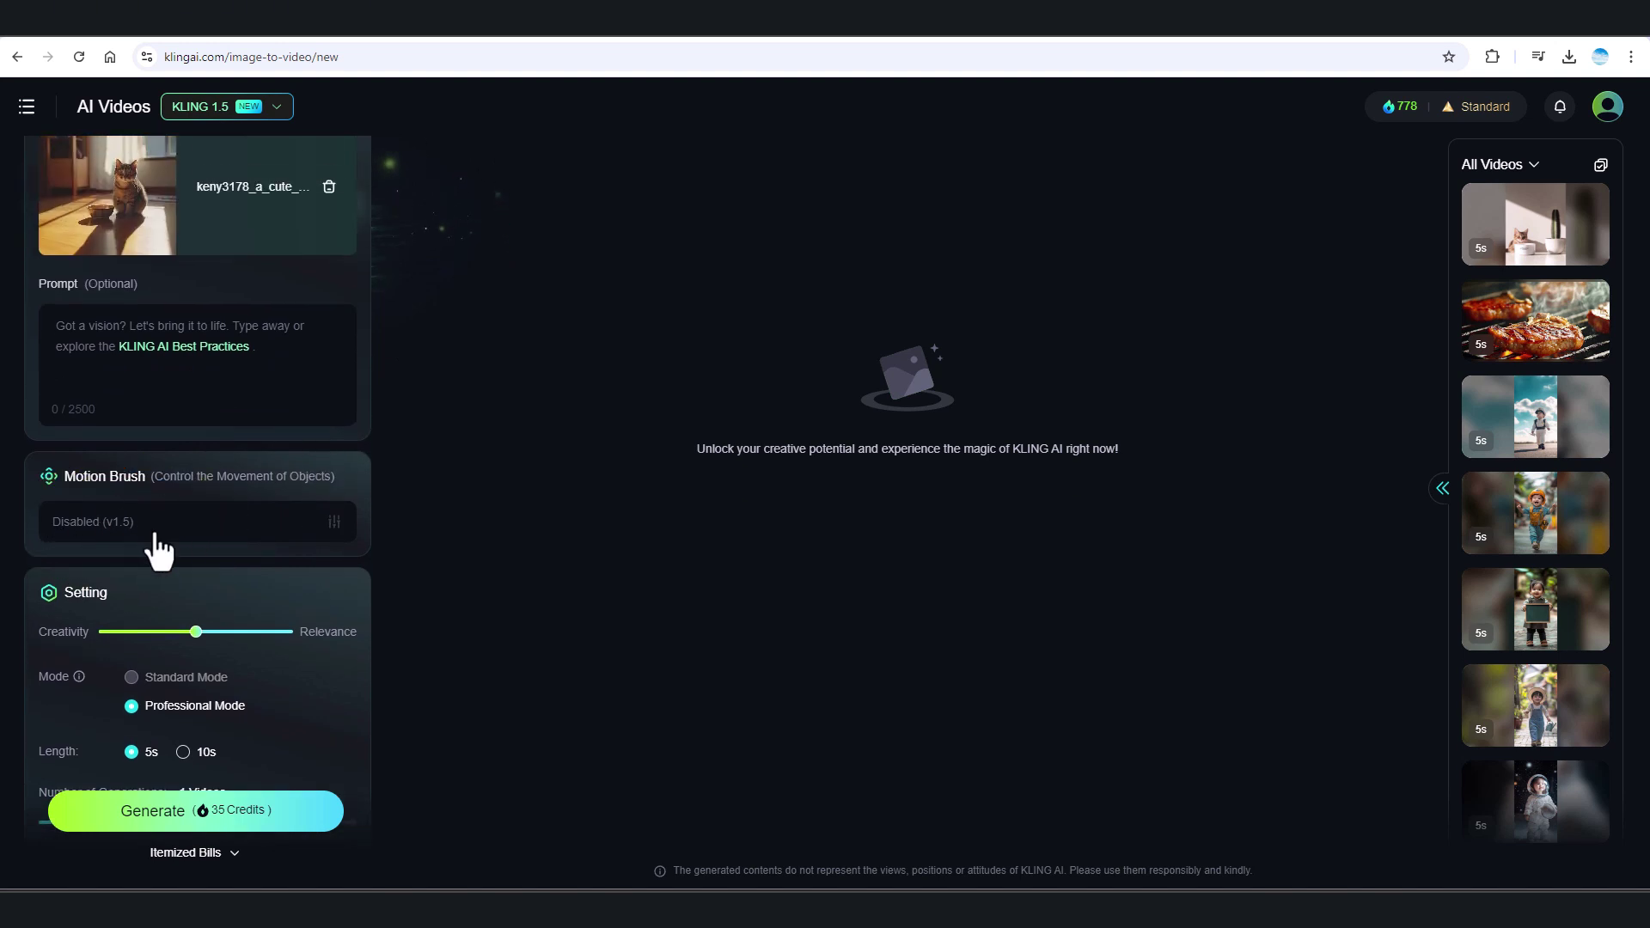
{"action": "scroll", "coordinate": [354, 544], "scroll_direction": "up", "scroll_amount": 1}
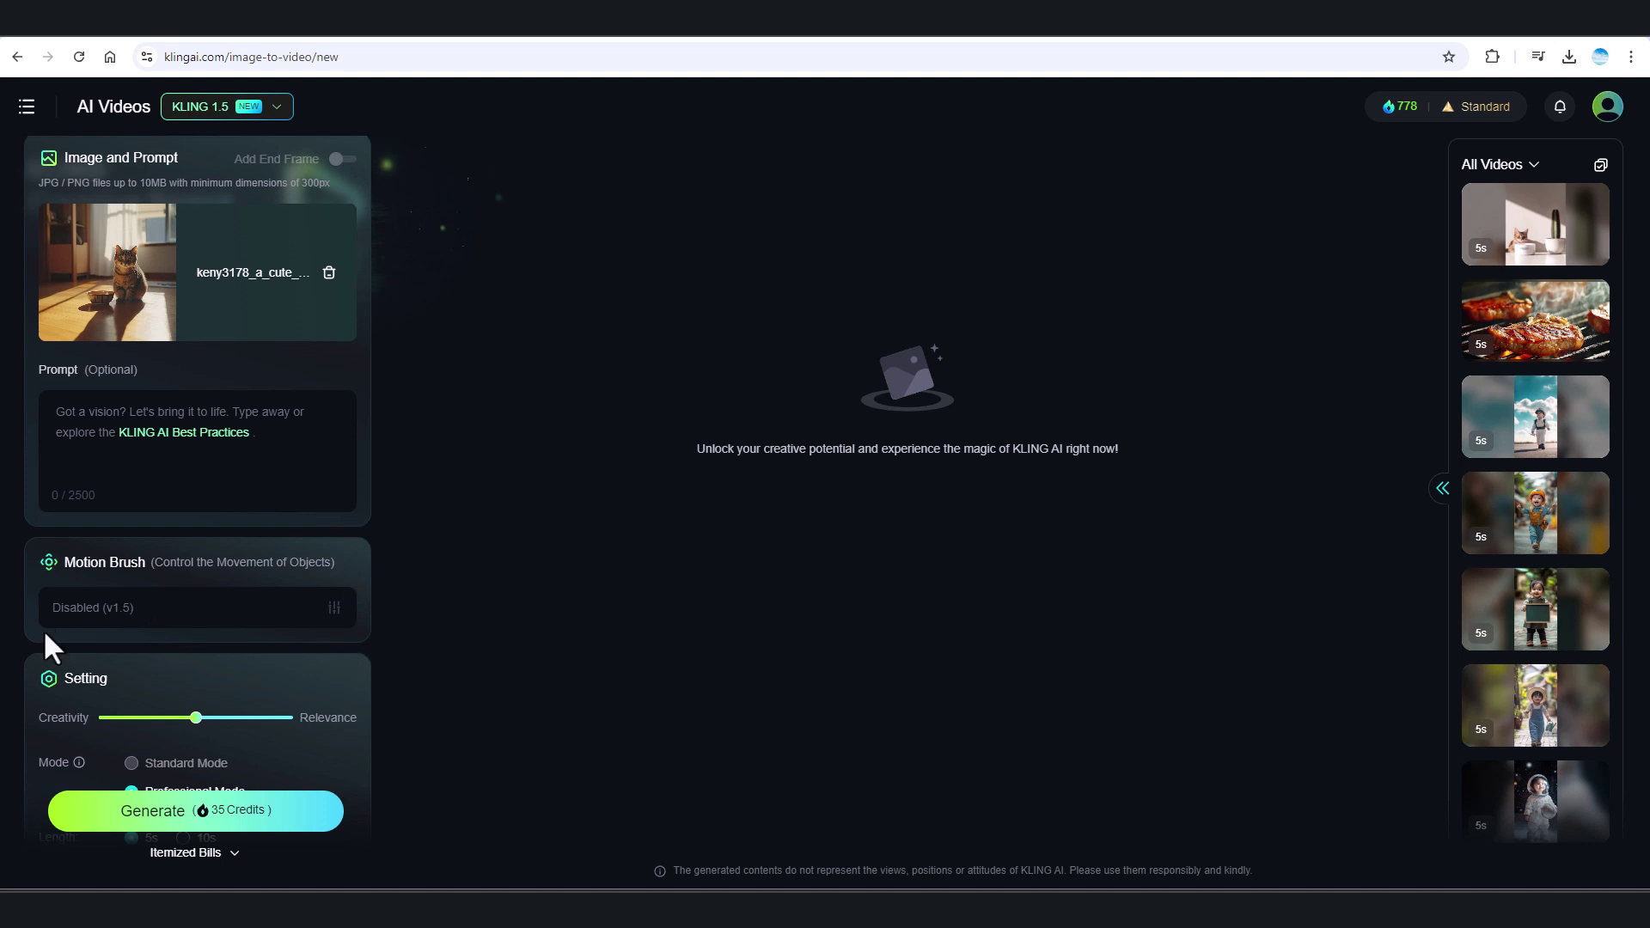
{"action": "scroll", "coordinate": [296, 471], "scroll_direction": "down", "scroll_amount": 5}
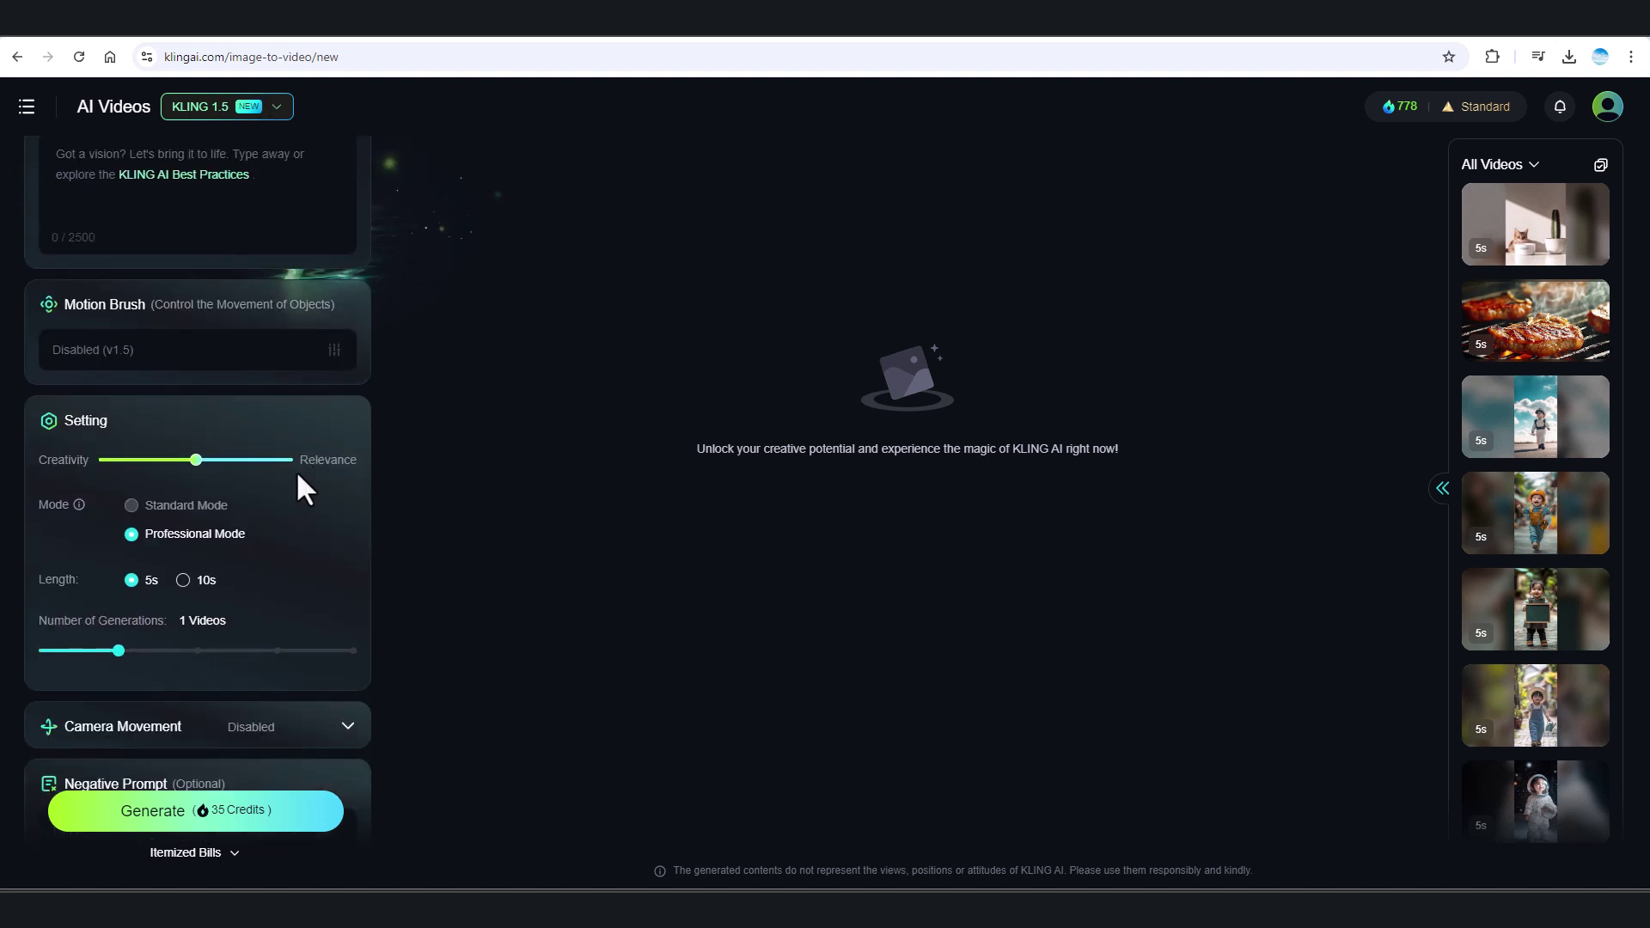
{"action": "scroll", "coordinate": [299, 462], "scroll_direction": "up", "scroll_amount": 4}
- Switch the video model to KLING 1.0
{"action": "left_click", "coordinate": [262, 110]}
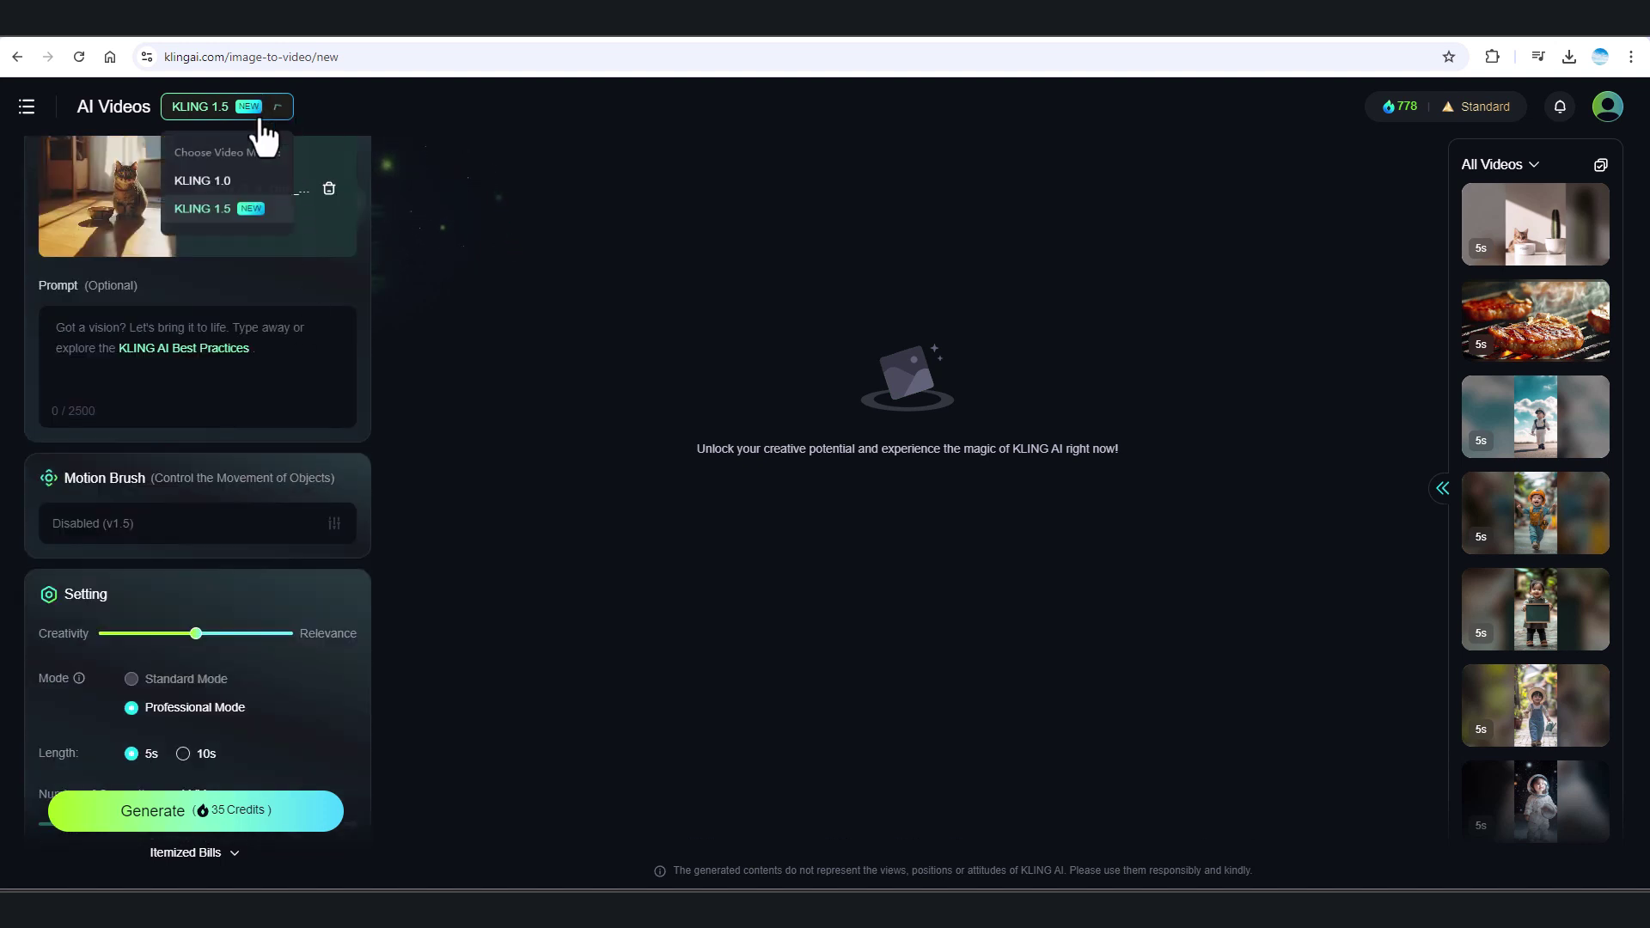
{"action": "left_click", "coordinate": [234, 184]}
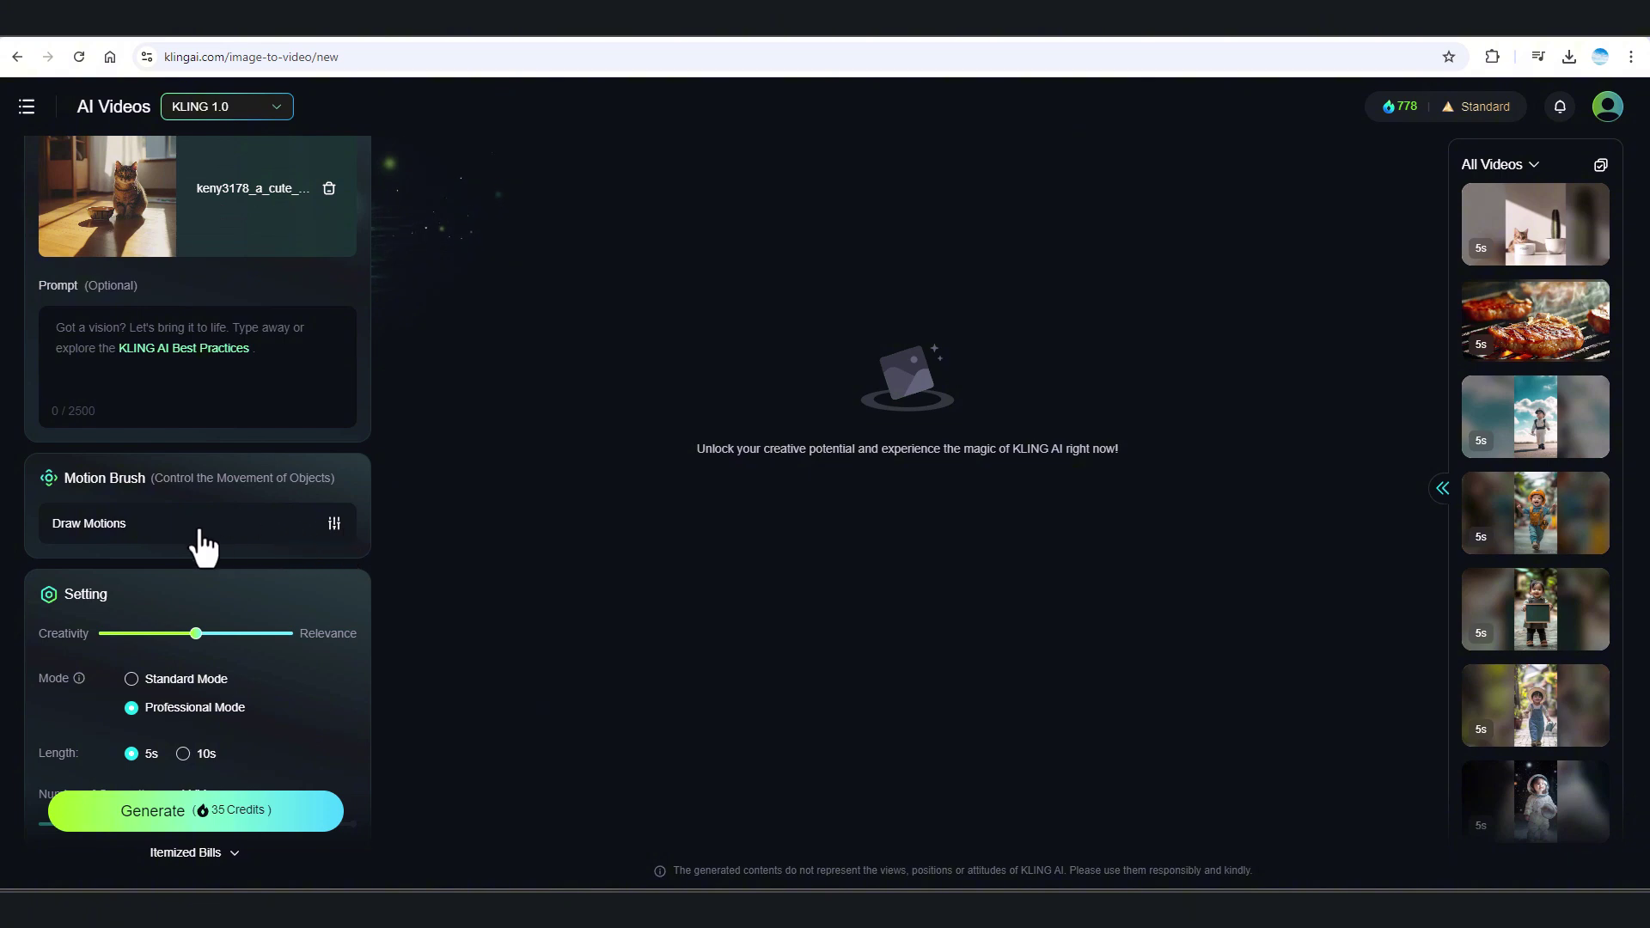
- Set the generation mode to Standard Mode and open the Motion Brush editor for the cat image
{"action": "scroll", "coordinate": [361, 526], "scroll_direction": "down", "scroll_amount": 1}
{"action": "scroll", "coordinate": [129, 249], "scroll_direction": "up", "scroll_amount": 2}
{"action": "scroll", "coordinate": [161, 288], "scroll_direction": "down", "scroll_amount": 3}
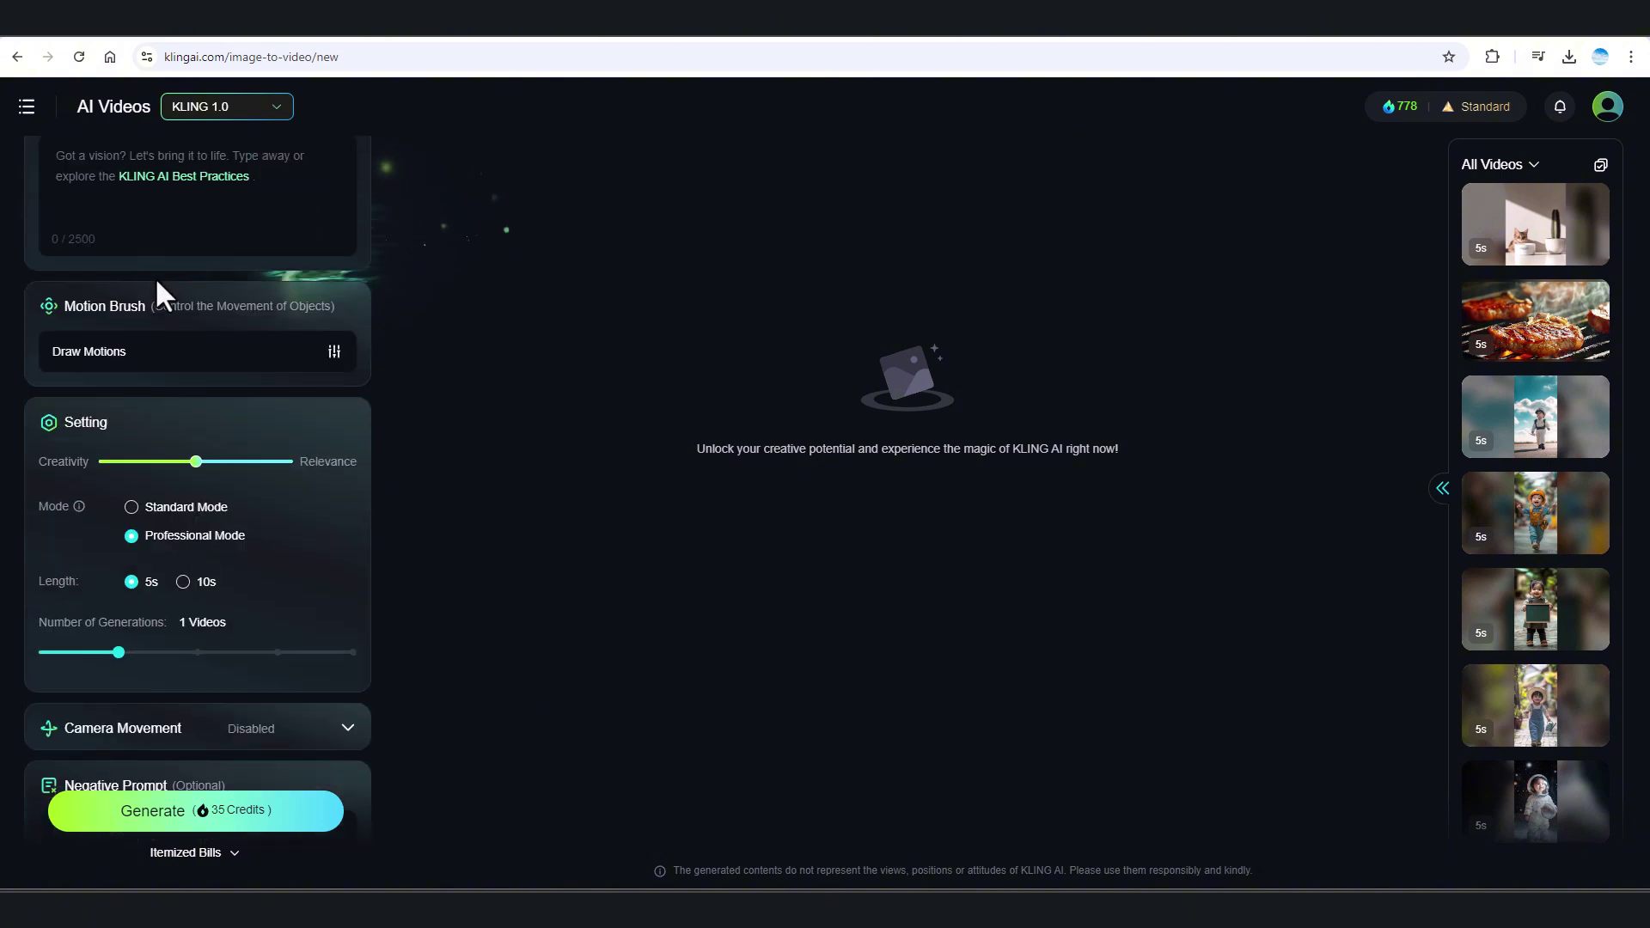
{"action": "left_click", "coordinate": [132, 507]}
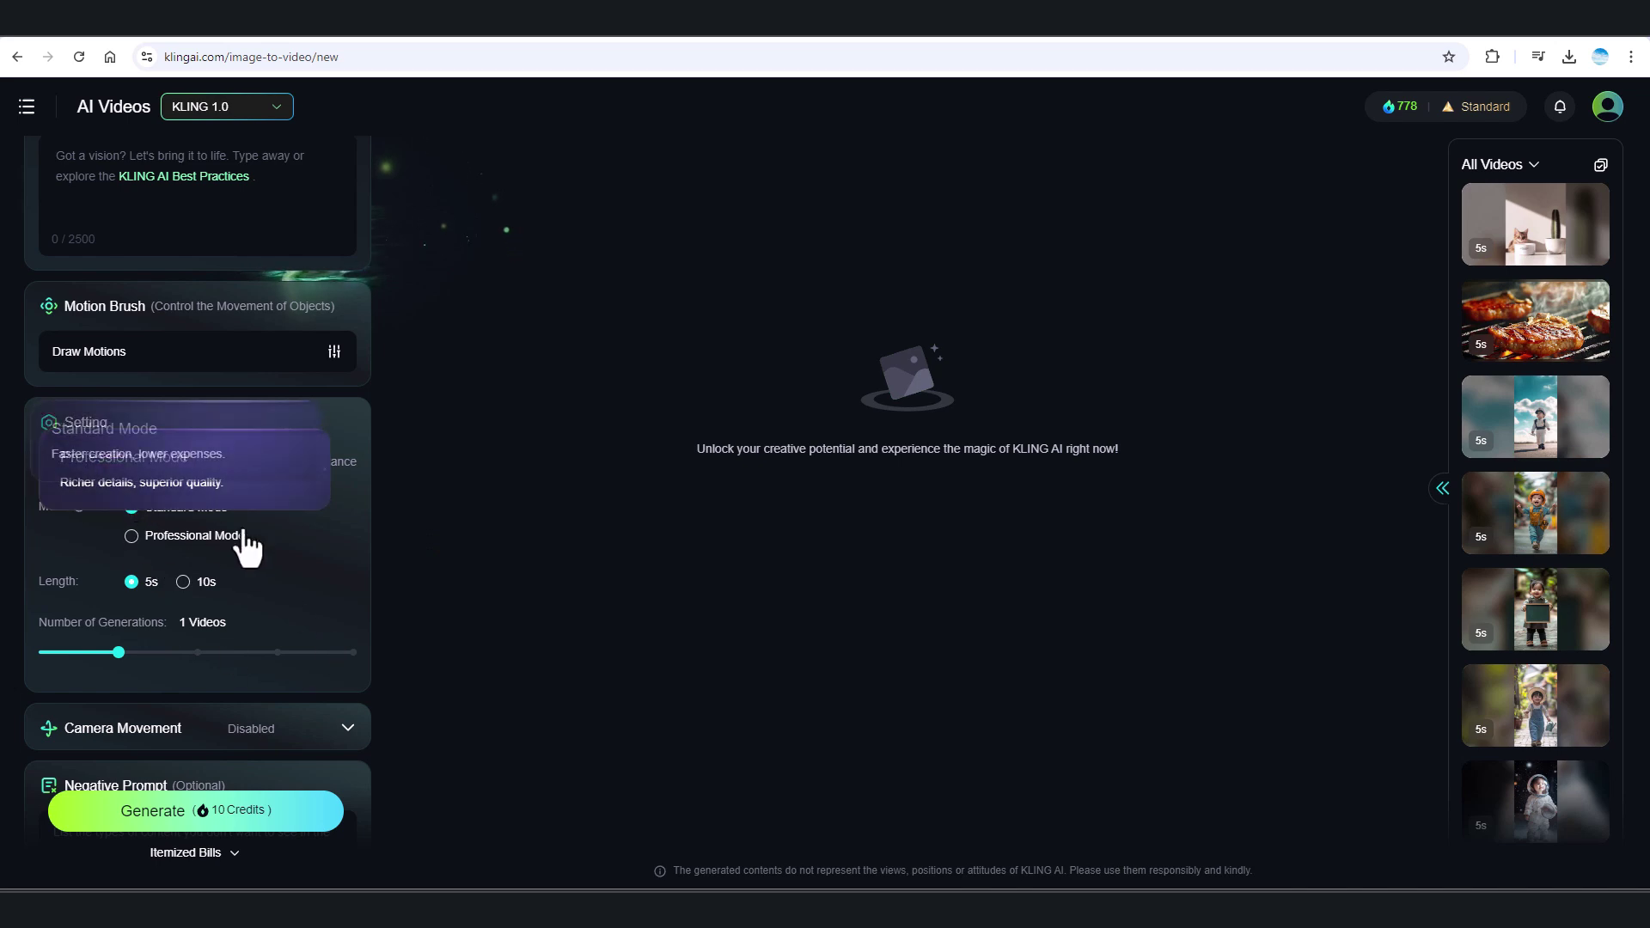
{"action": "left_click", "coordinate": [333, 353]}
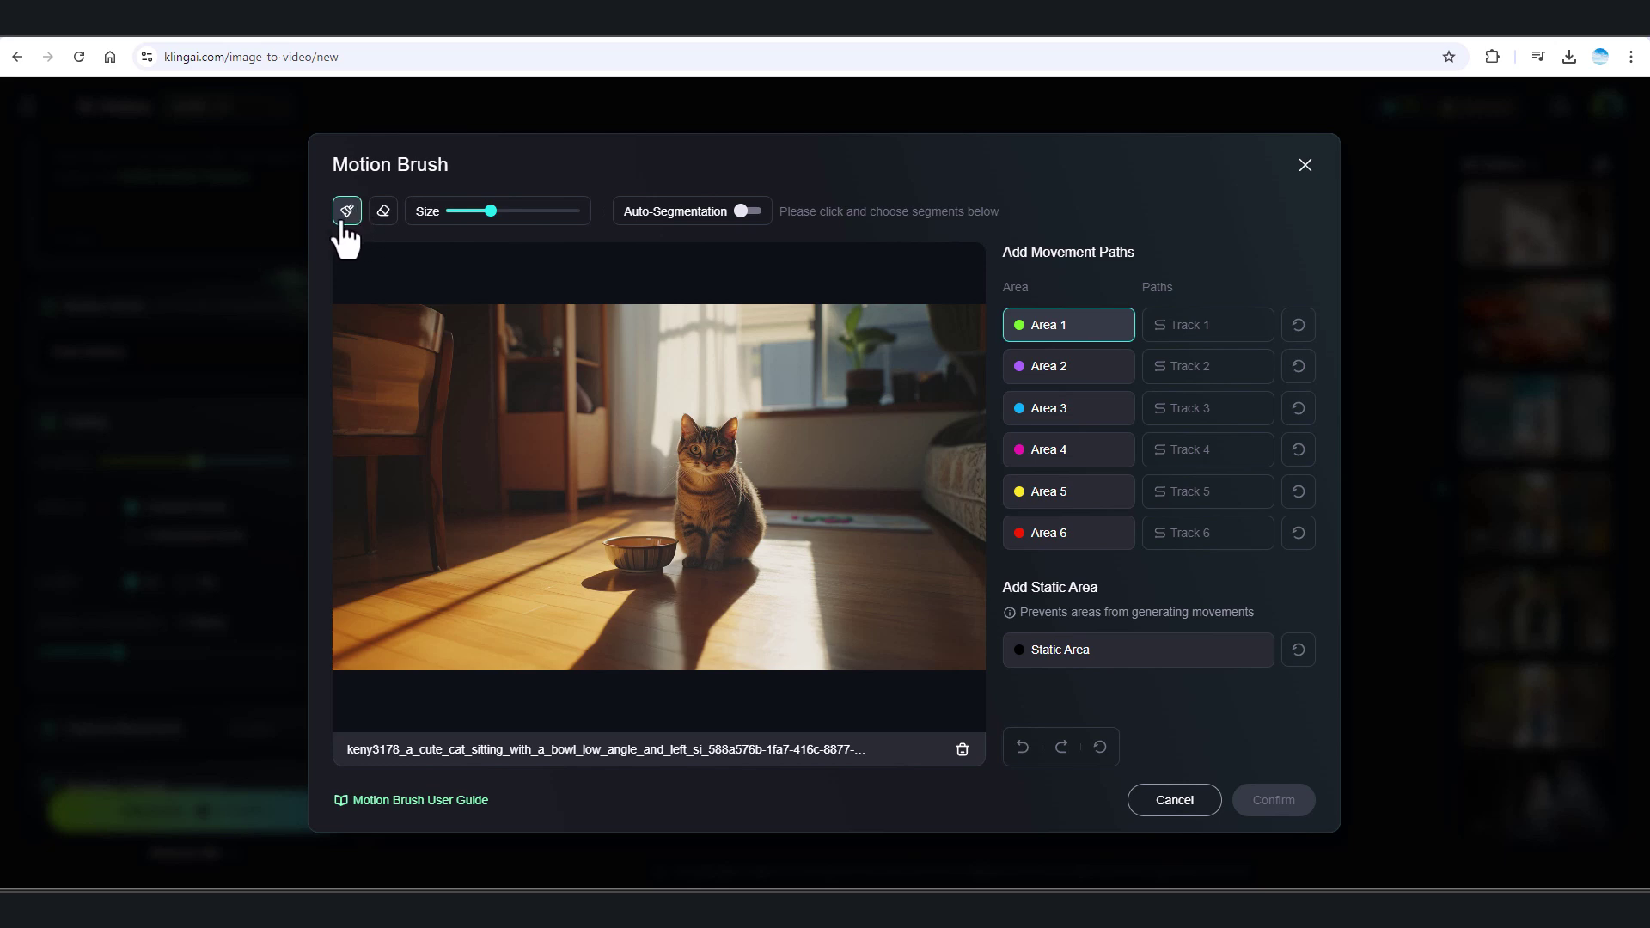
{"action": "left_click_drag", "start_coordinate": [705, 441], "coordinate": [687, 435]}
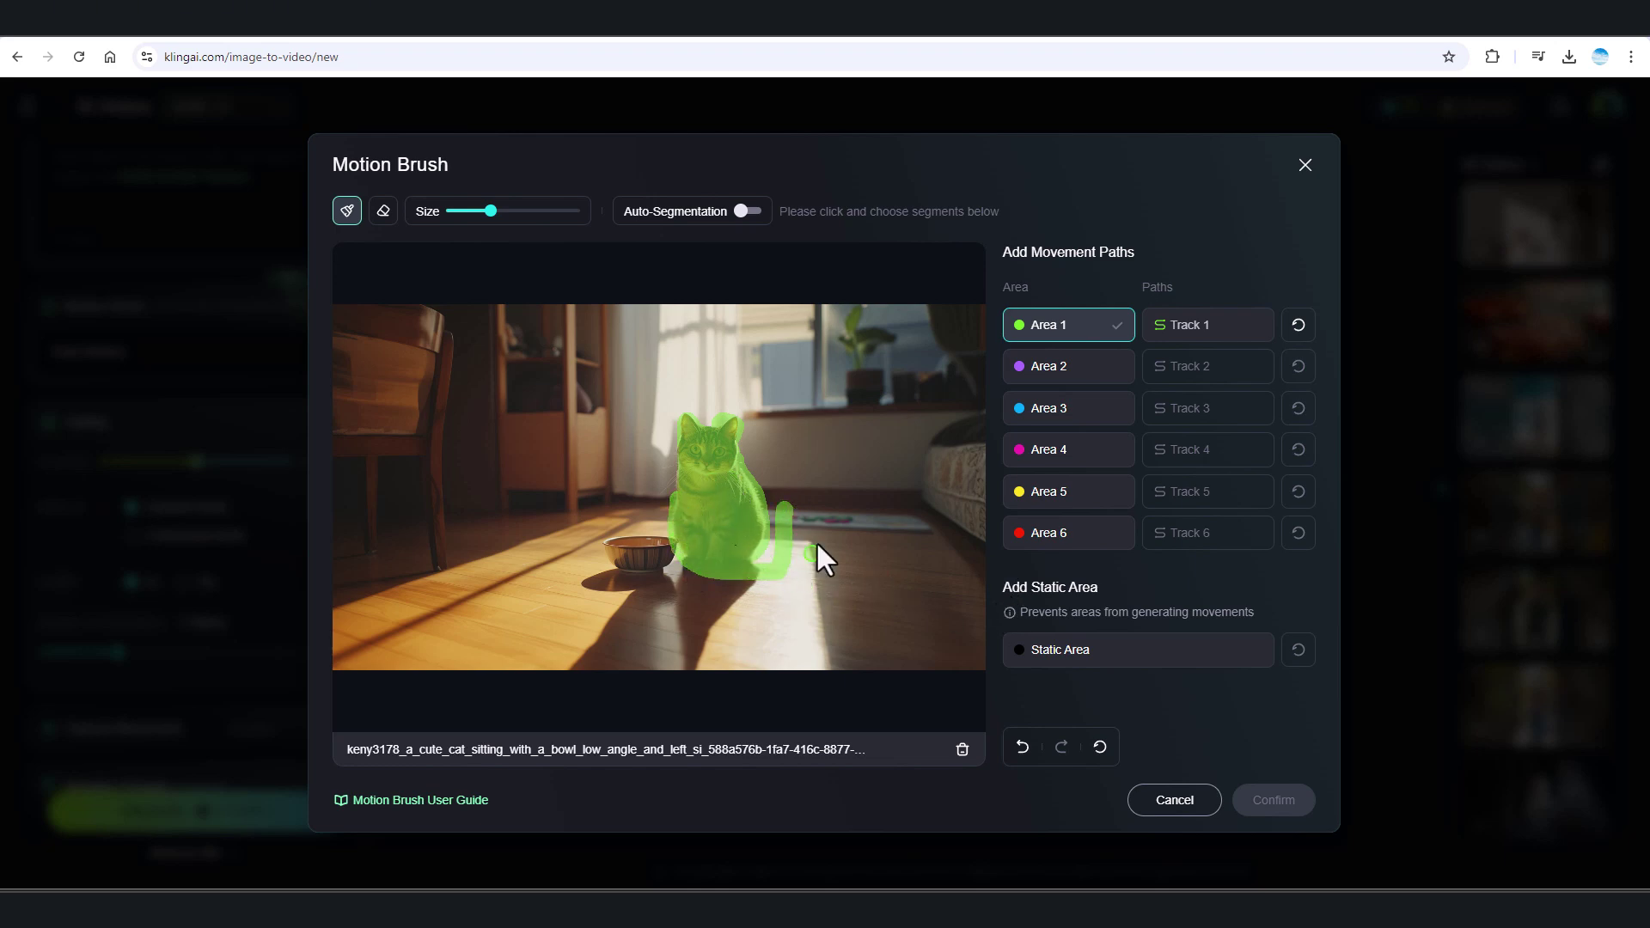
{"action": "left_click", "coordinate": [383, 211]}
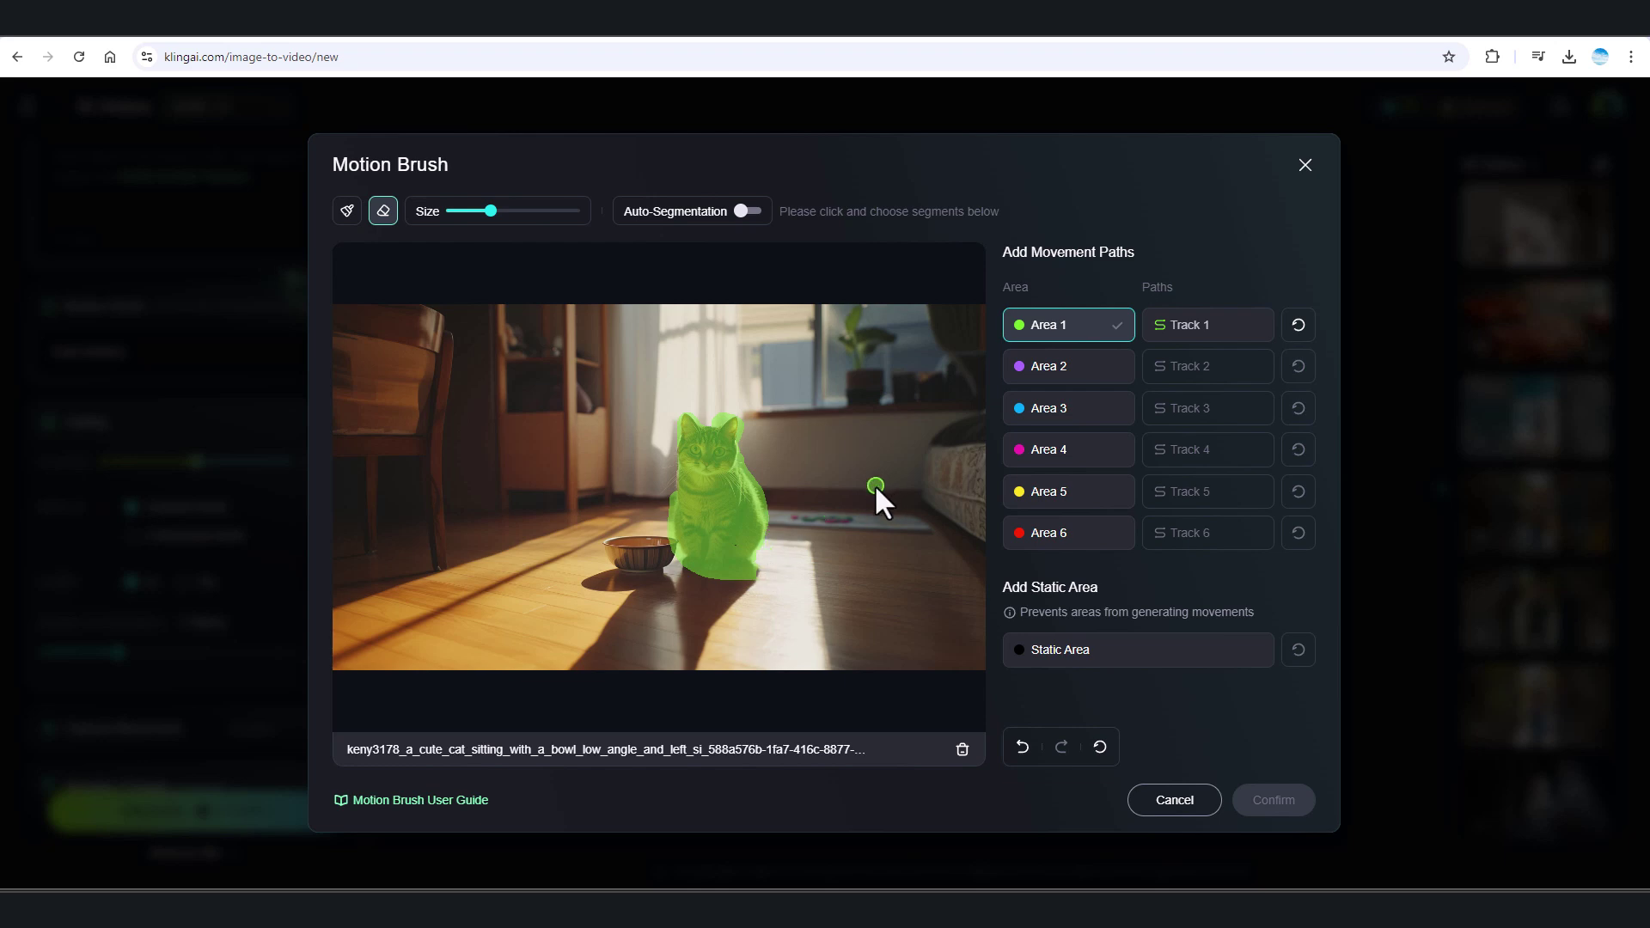
{"action": "left_click", "coordinate": [1099, 746]}
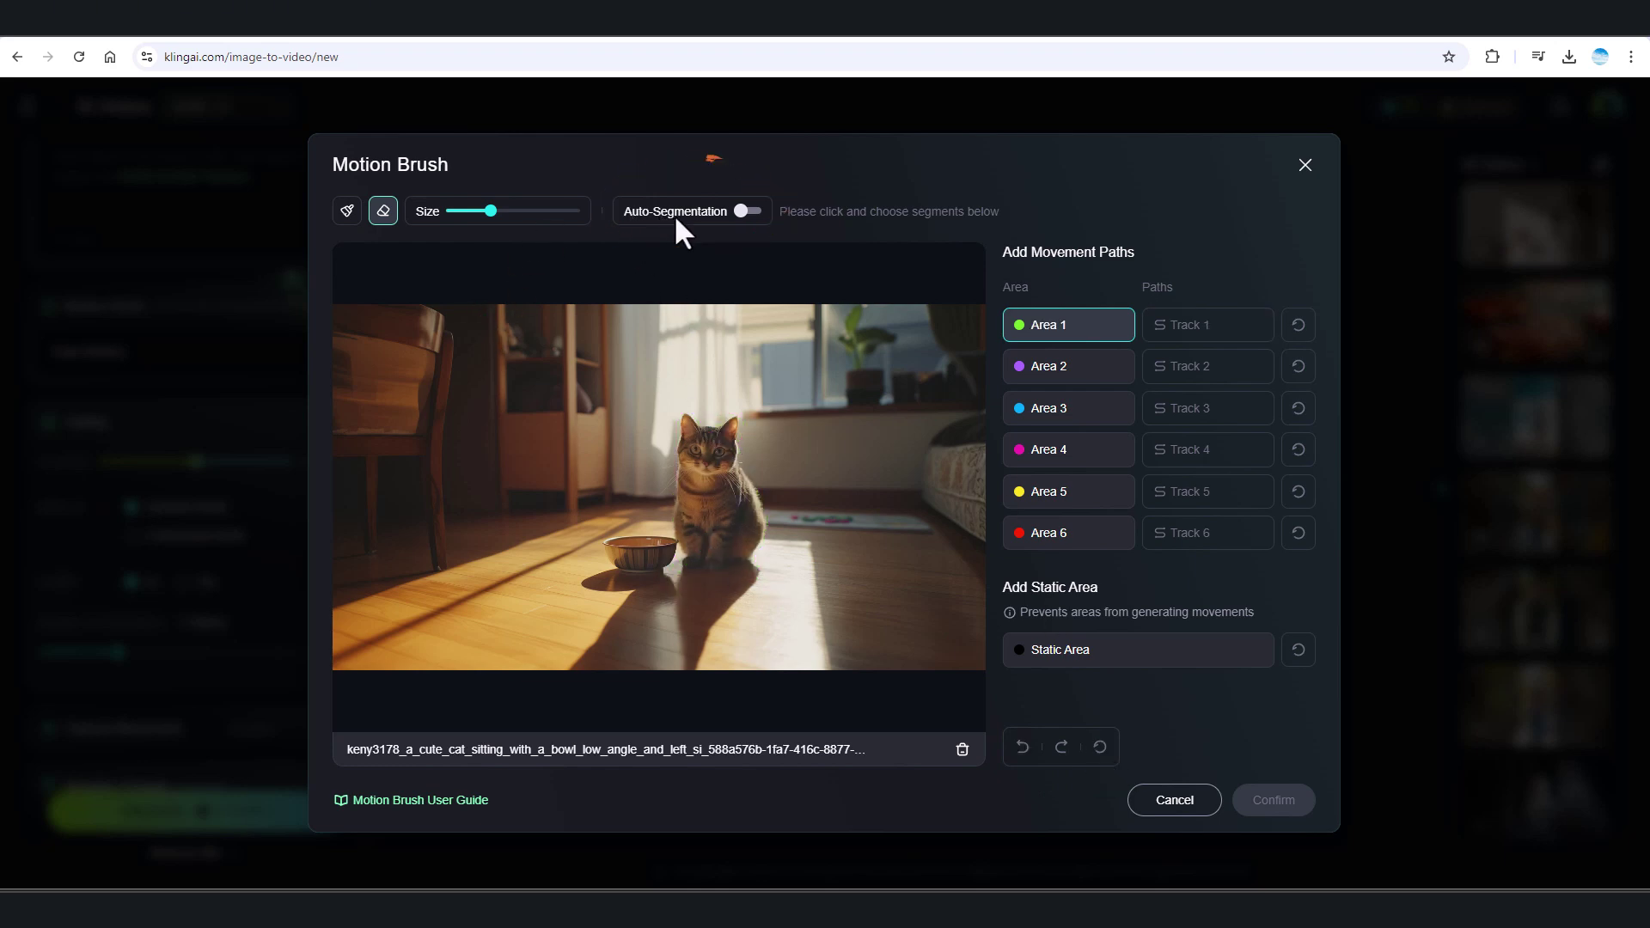
- Mark the cat as Area 1 using Auto-Segmentation and draw Track 1 arcing from its chest over the bowl down to the floor
{"action": "left_click", "coordinate": [746, 211]}
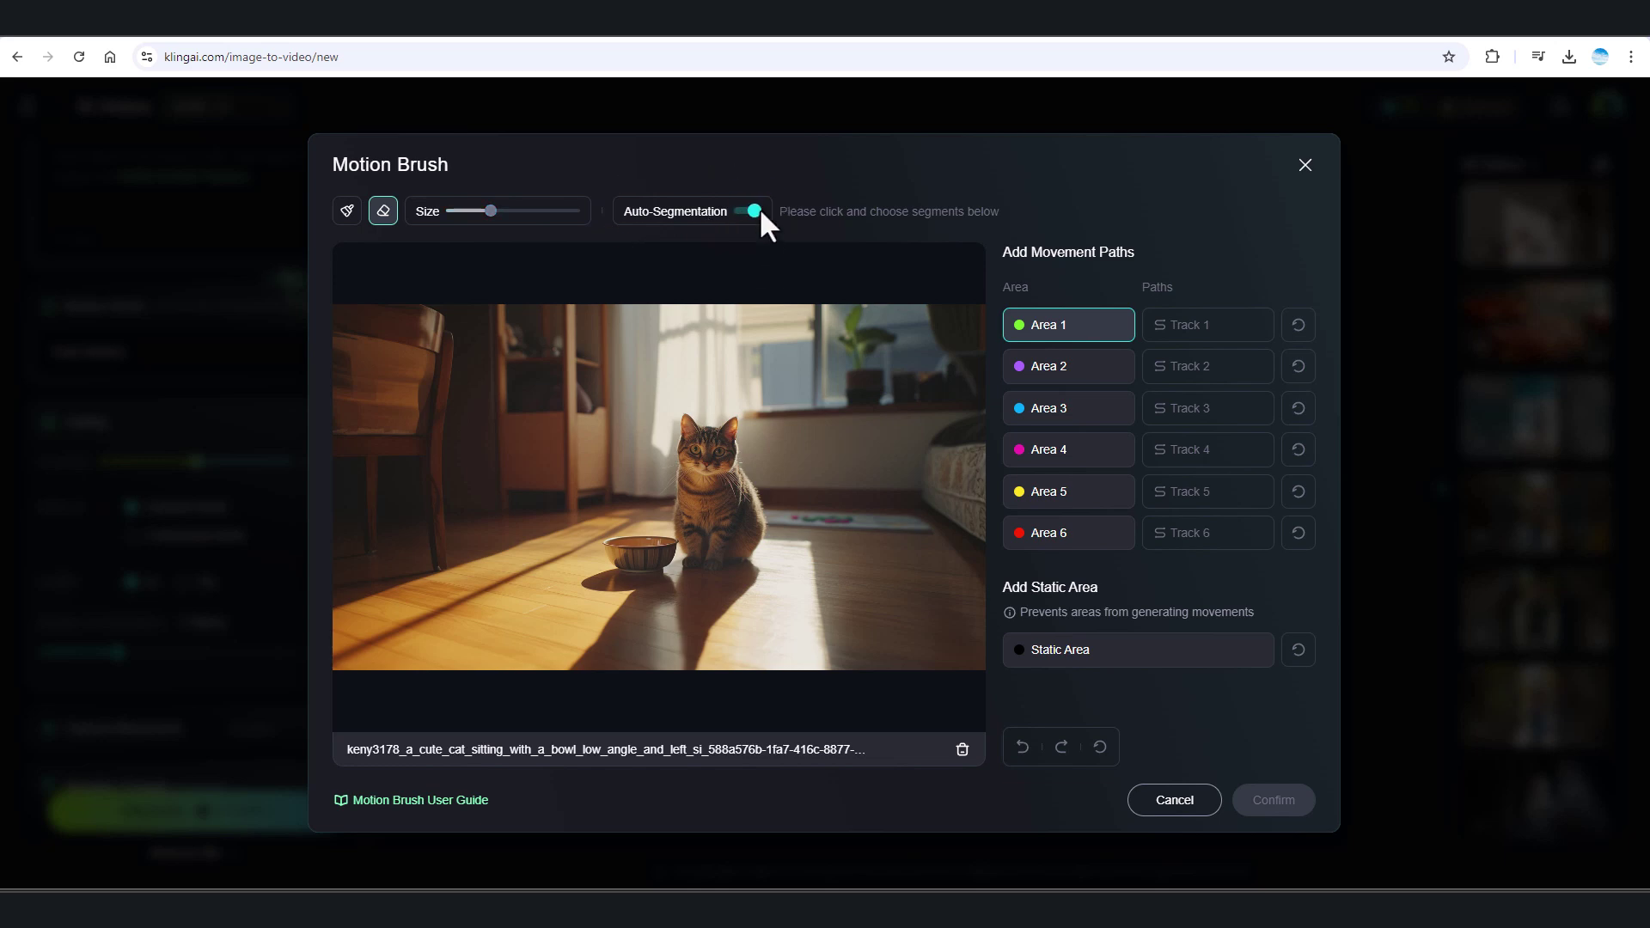
{"action": "left_click", "coordinate": [347, 211]}
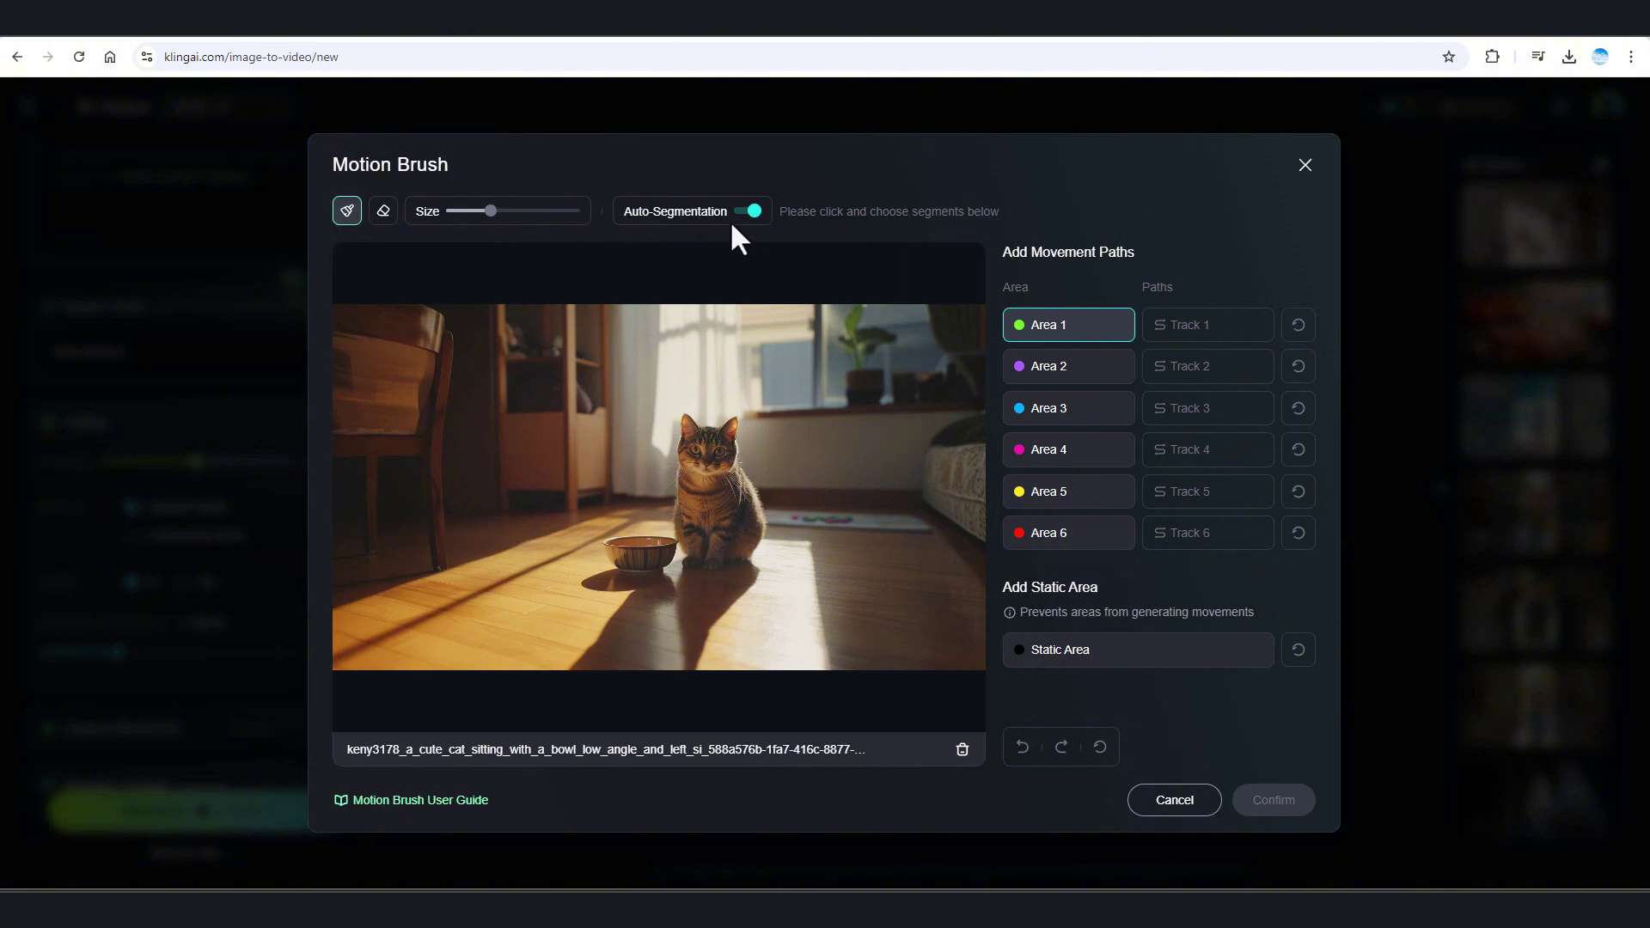
{"action": "left_click", "coordinate": [711, 471]}
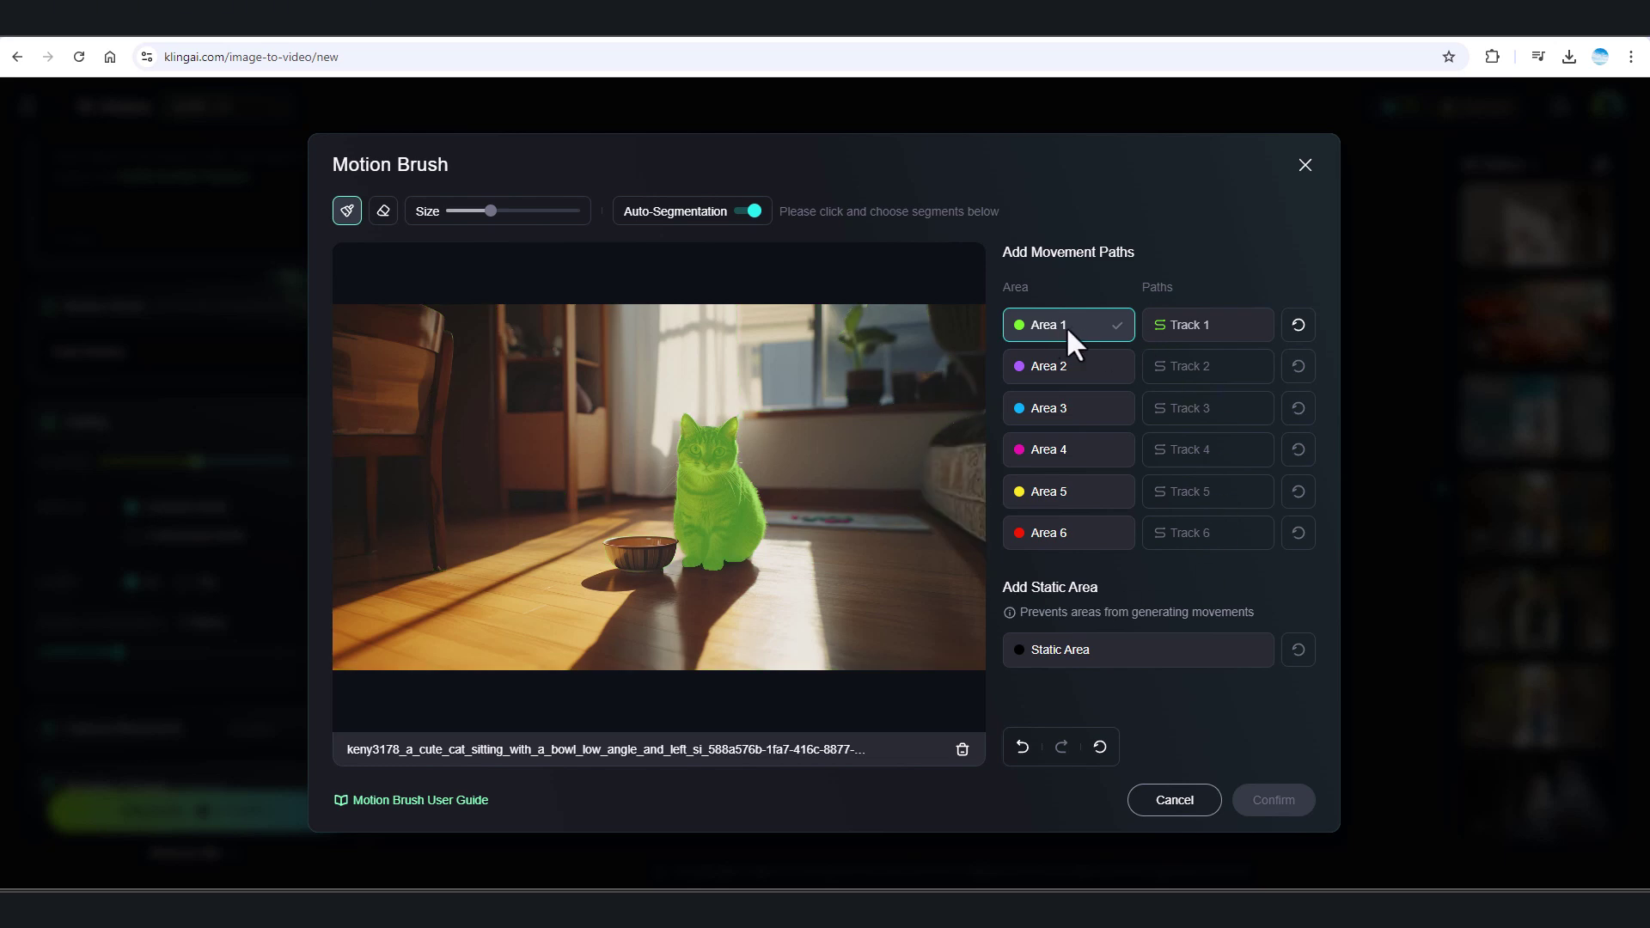
{"action": "left_click", "coordinate": [1198, 330]}
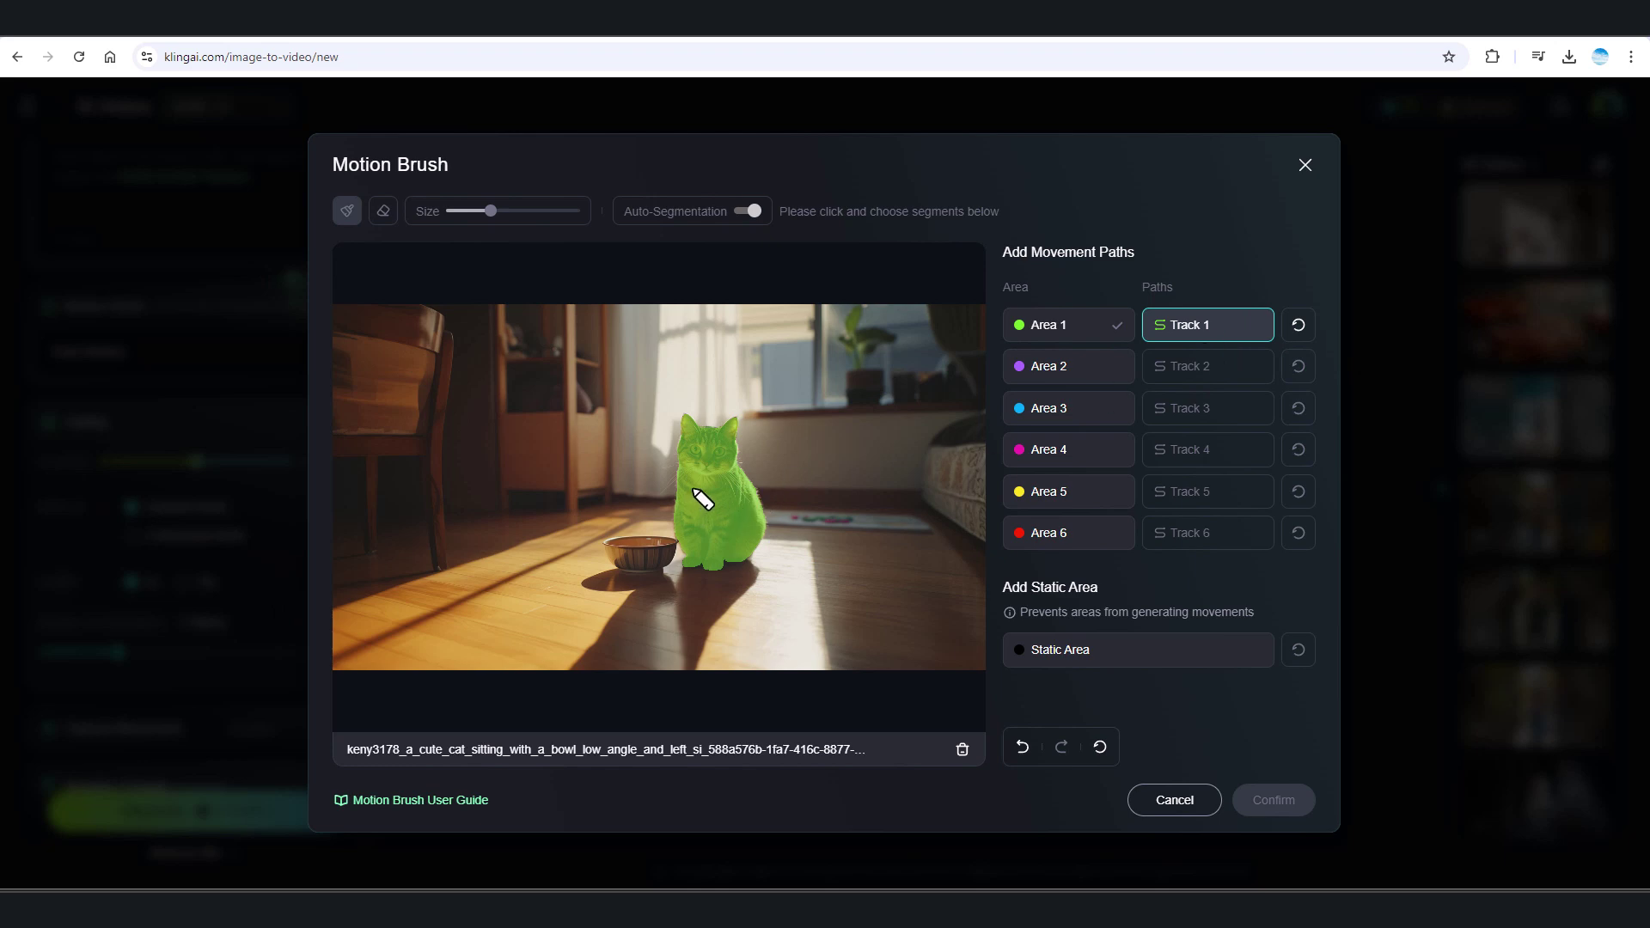
{"action": "mouse_move", "coordinate": [694, 488]}
{"action": "left_mouse_down"}
{"action": "mouse_move", "coordinate": [617, 402]}
{"action": "mouse_move", "coordinate": [560, 398]}
{"action": "mouse_move", "coordinate": [505, 423]}
{"action": "mouse_move", "coordinate": [444, 598]}
{"action": "left_mouse_up"}
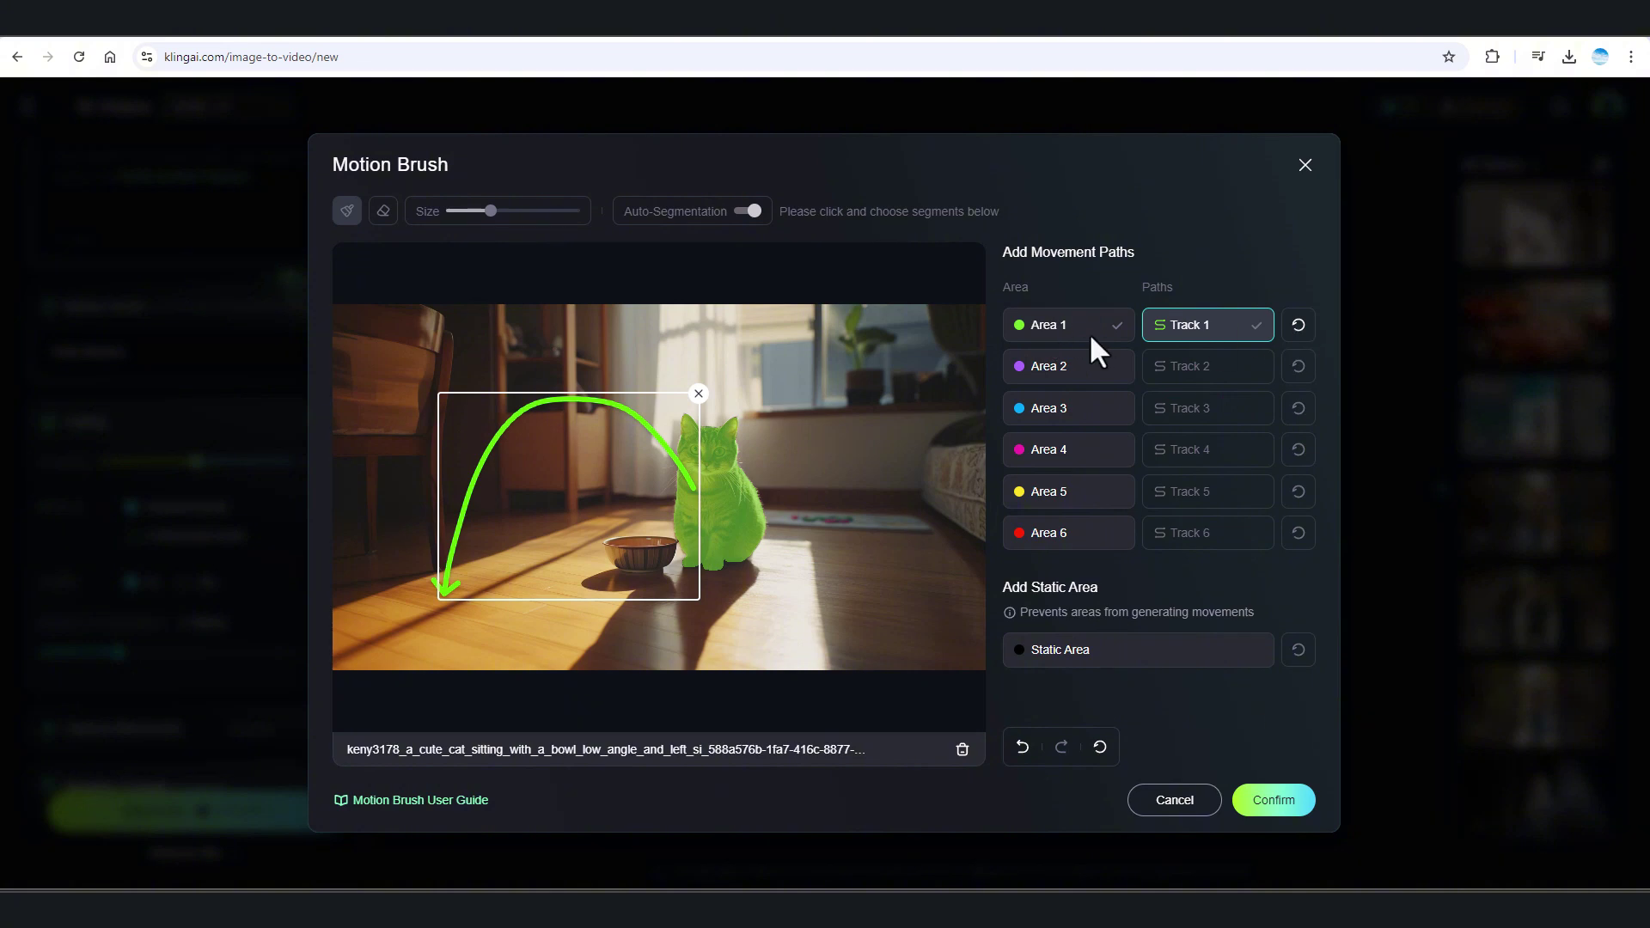
- Mark the plant on the windowsill as Area 2 and draw Track 2 as a short downward path beside it
{"action": "left_click", "coordinate": [1091, 370]}
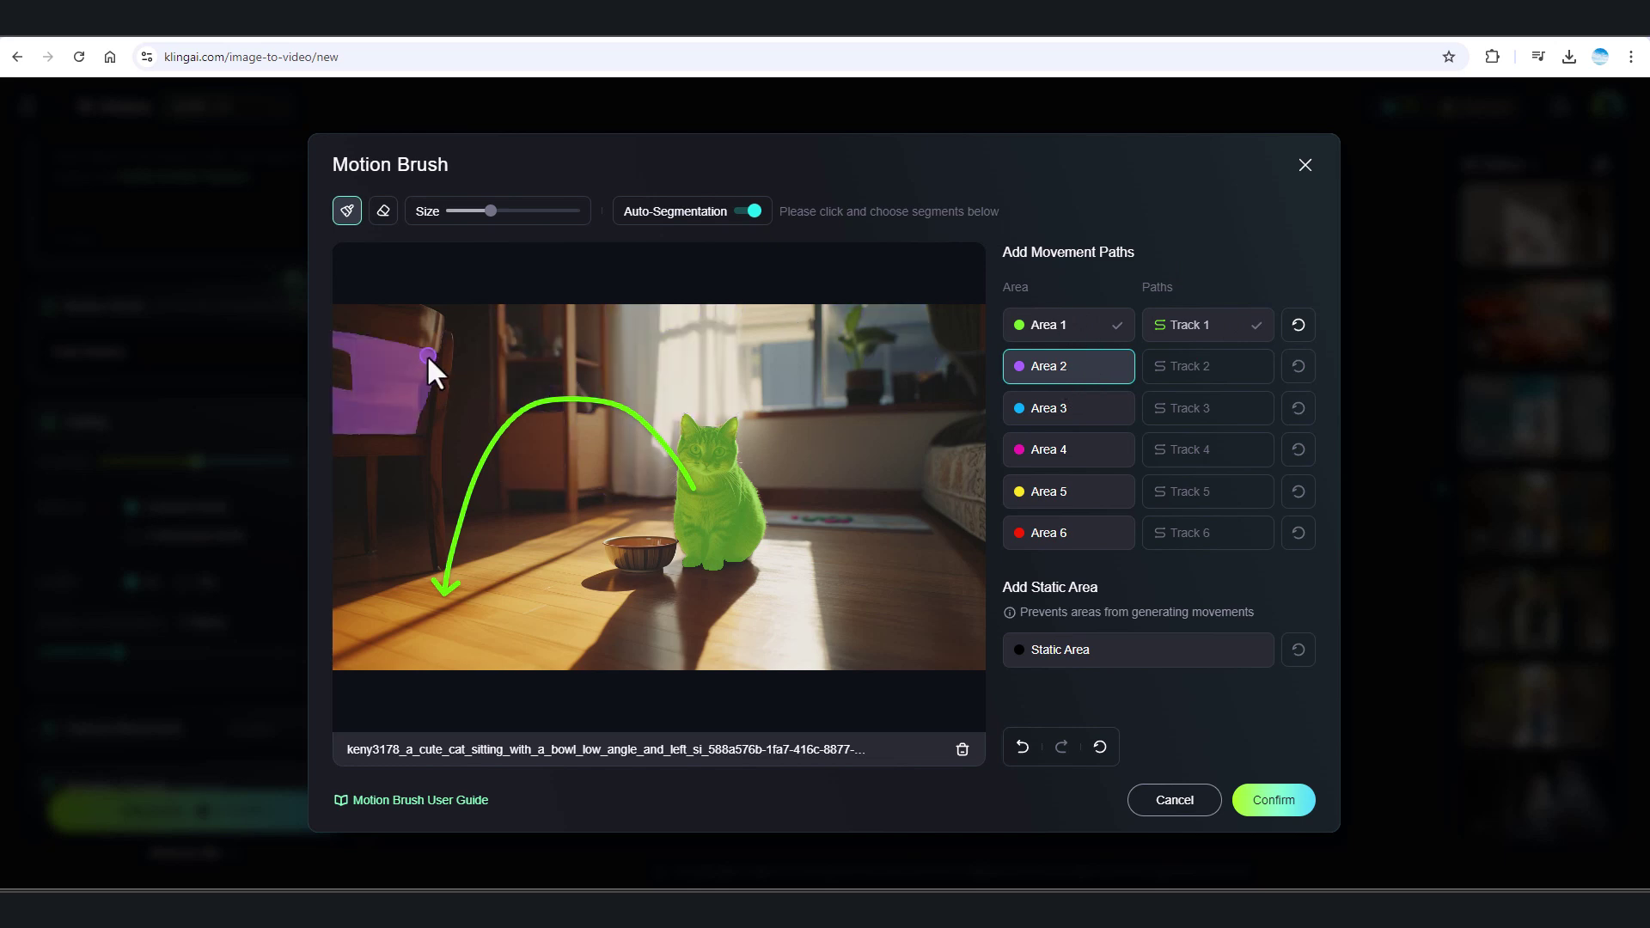
{"action": "left_click", "coordinate": [864, 339]}
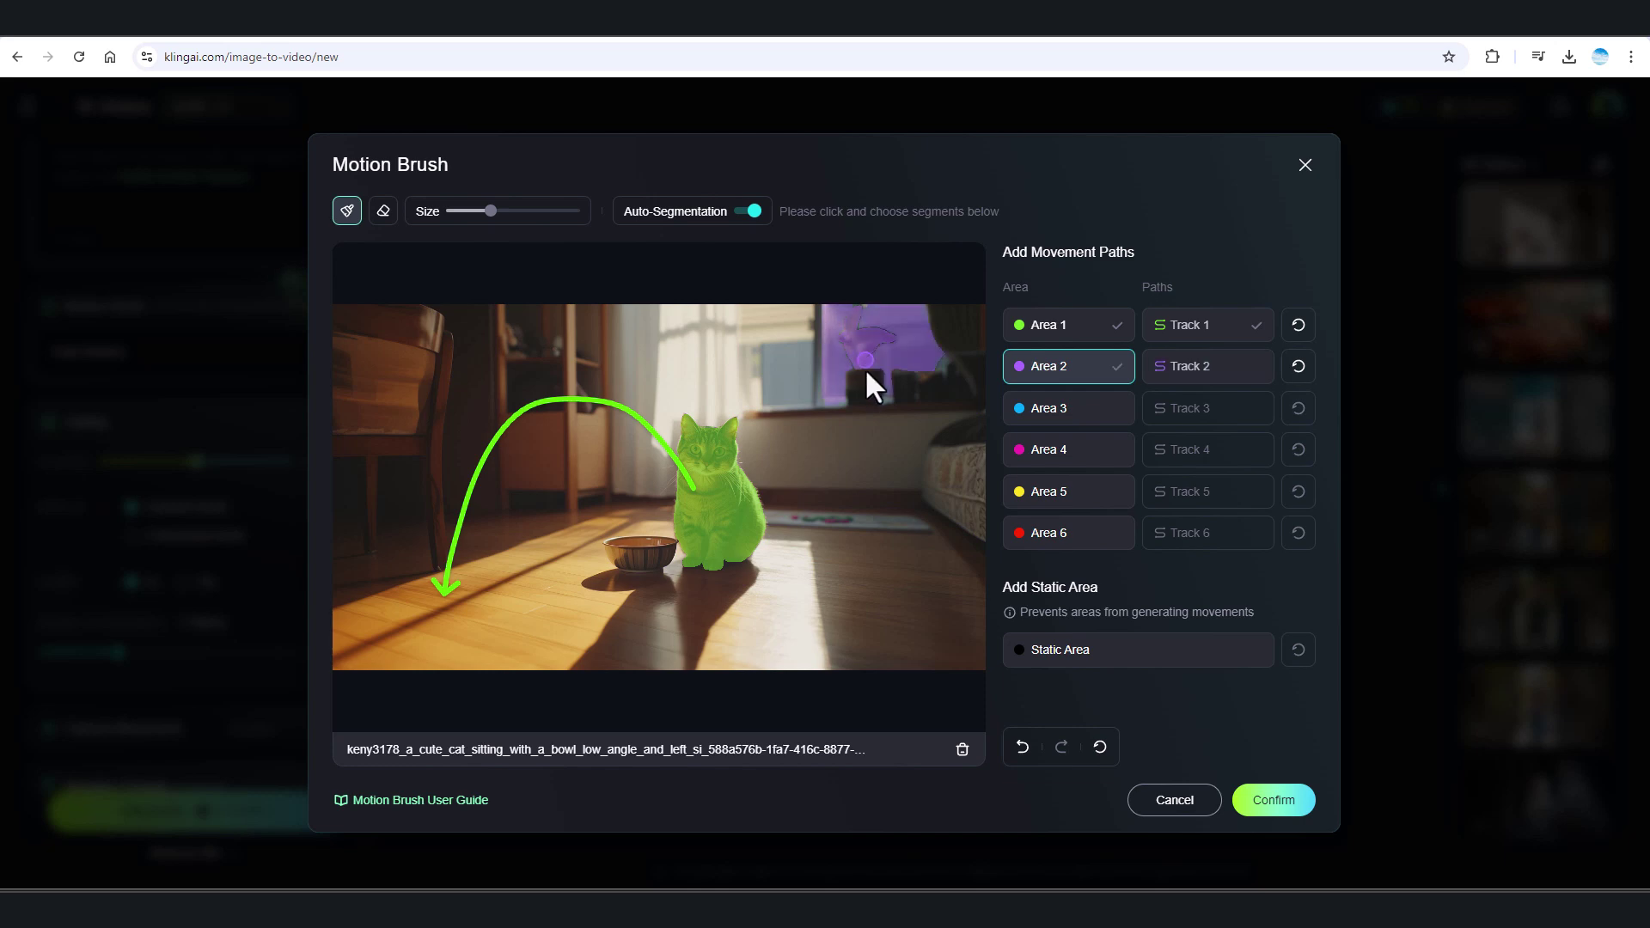
{"action": "left_click", "coordinate": [1188, 377]}
{"action": "mouse_move", "coordinate": [833, 326]}
{"action": "left_mouse_down"}
{"action": "mouse_move", "coordinate": [817, 332]}
{"action": "mouse_move", "coordinate": [832, 382]}
{"action": "left_mouse_up"}
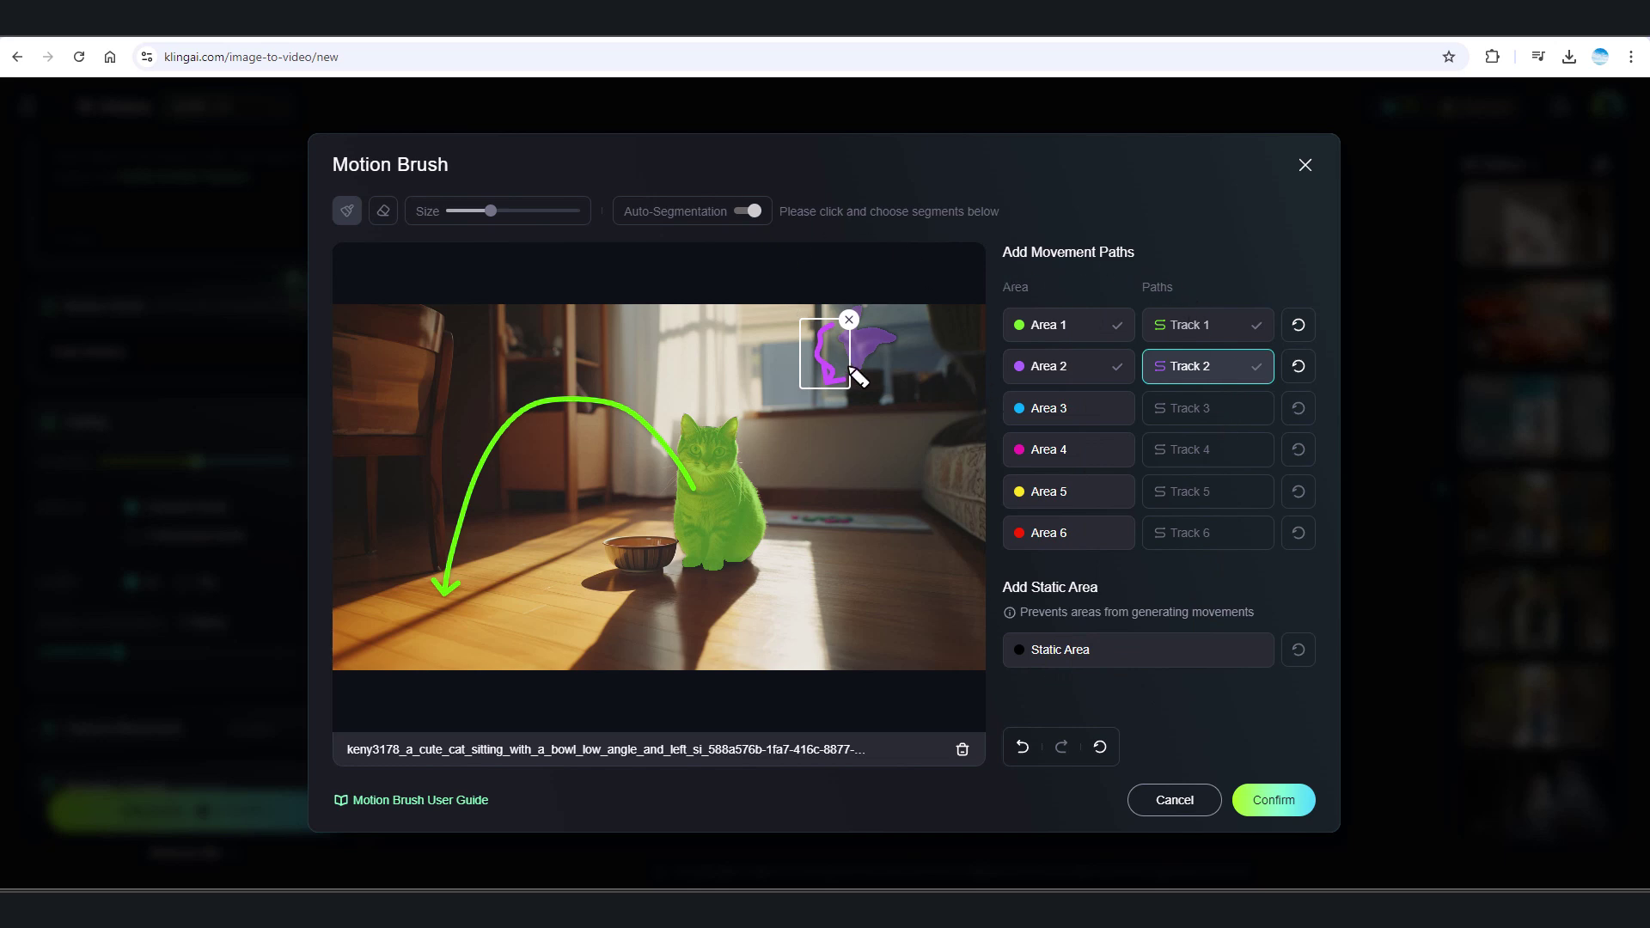
{"action": "left_click", "coordinate": [1079, 412]}
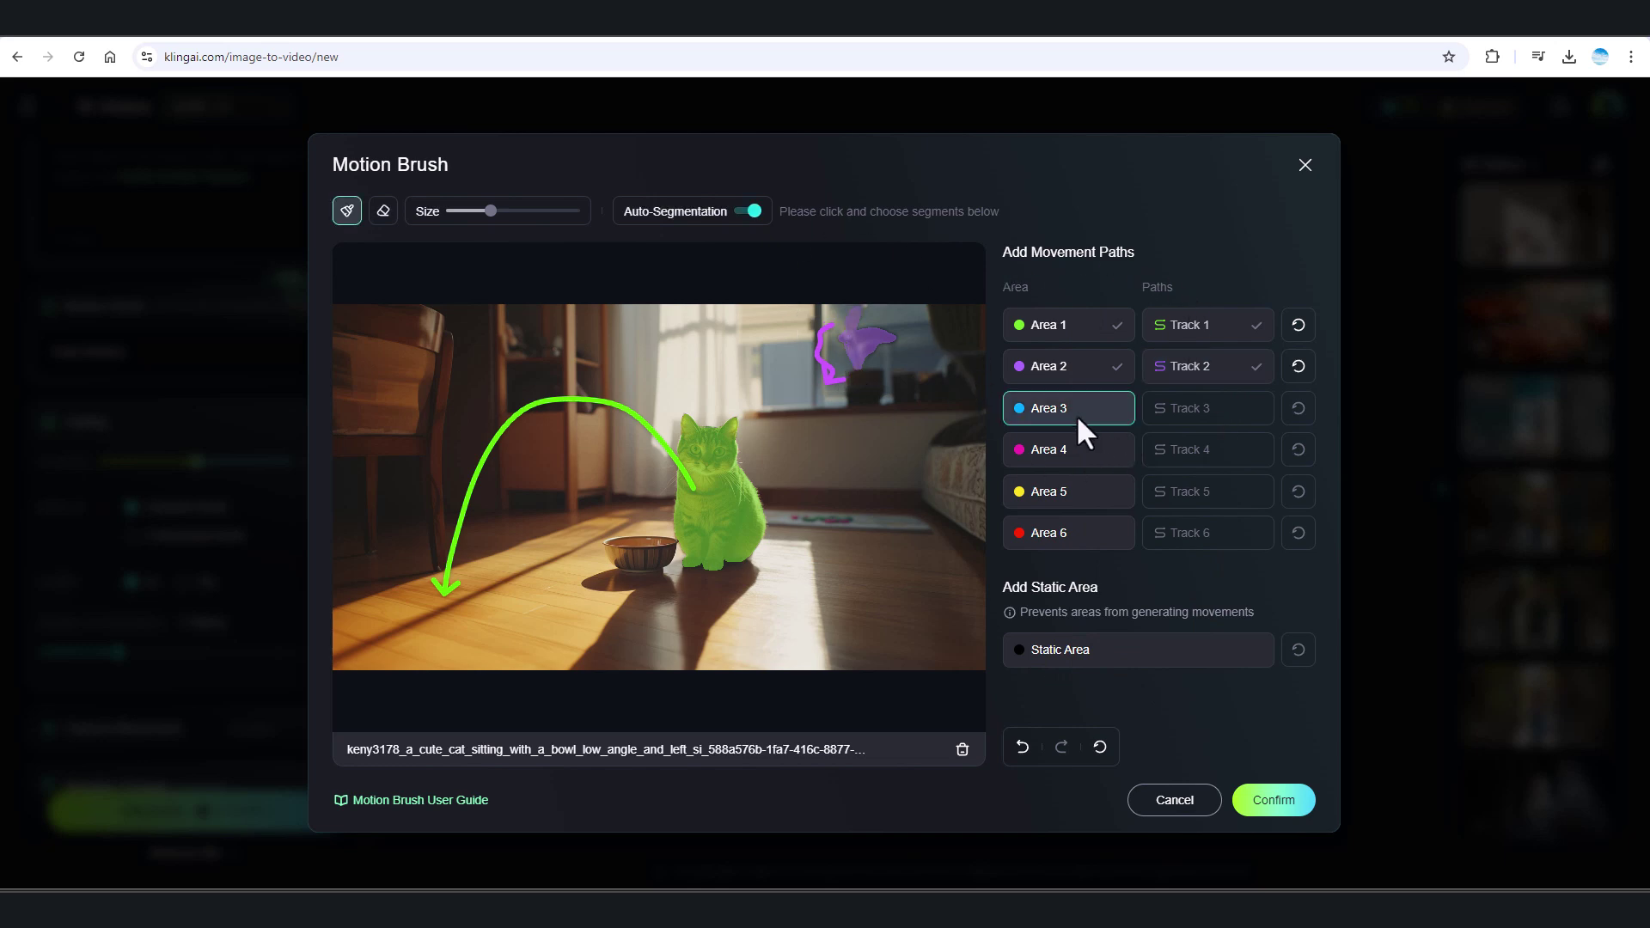
{"action": "left_click", "coordinate": [1021, 649]}
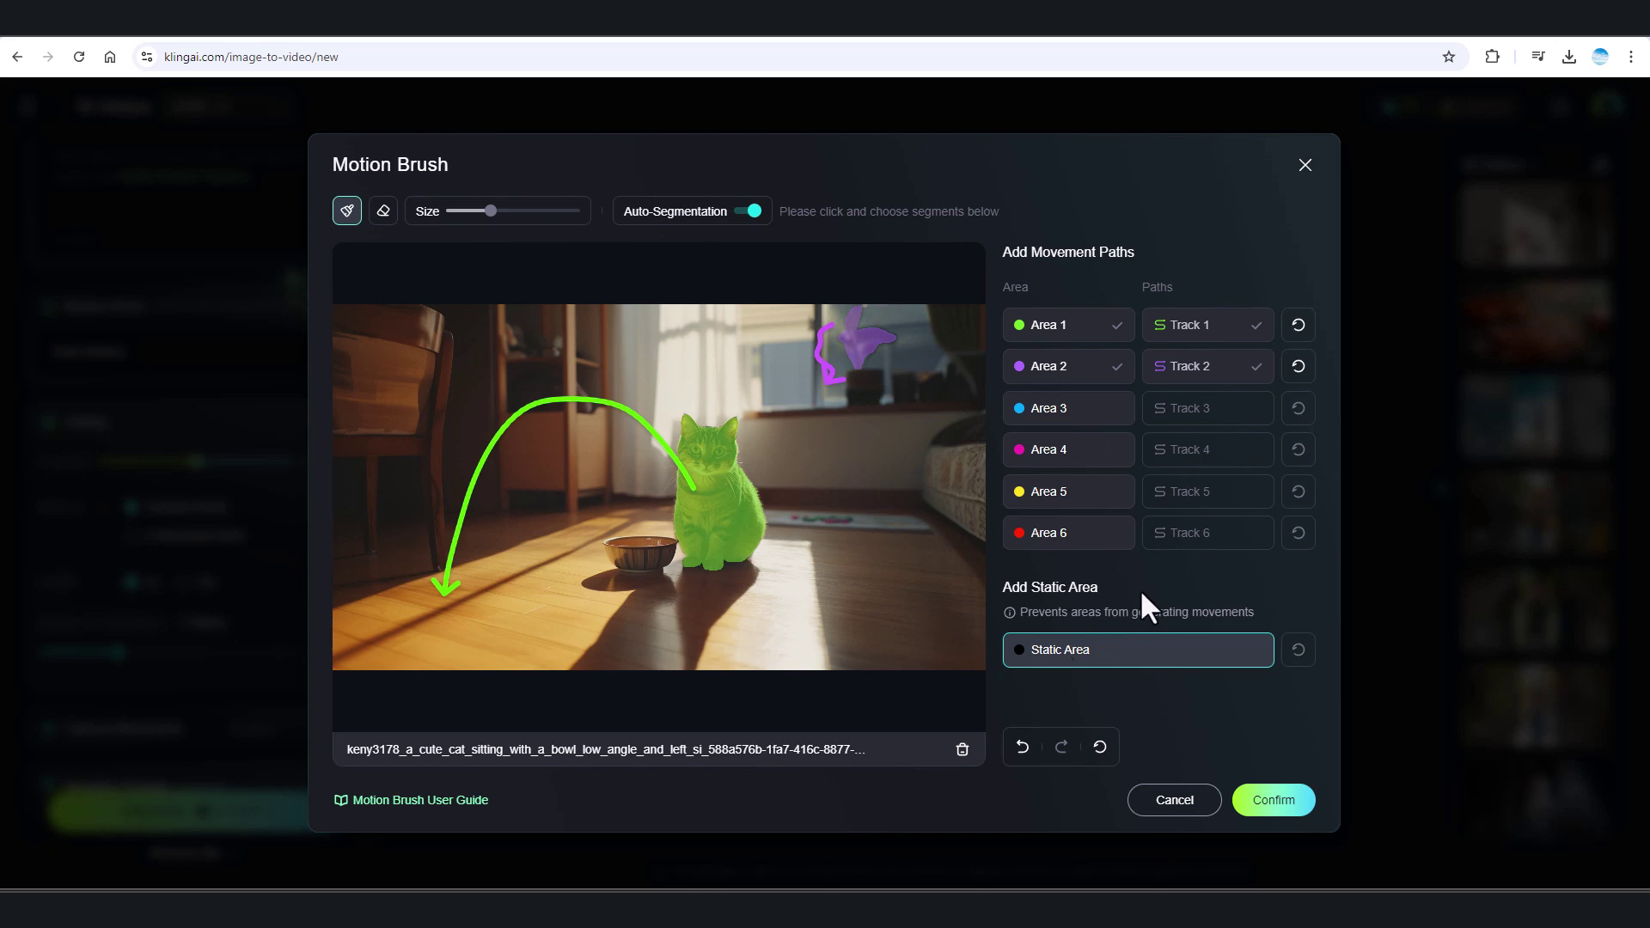
{"action": "left_click", "coordinate": [1081, 366]}
{"action": "left_click", "coordinate": [1089, 324]}
{"action": "left_click", "coordinate": [1214, 328]}
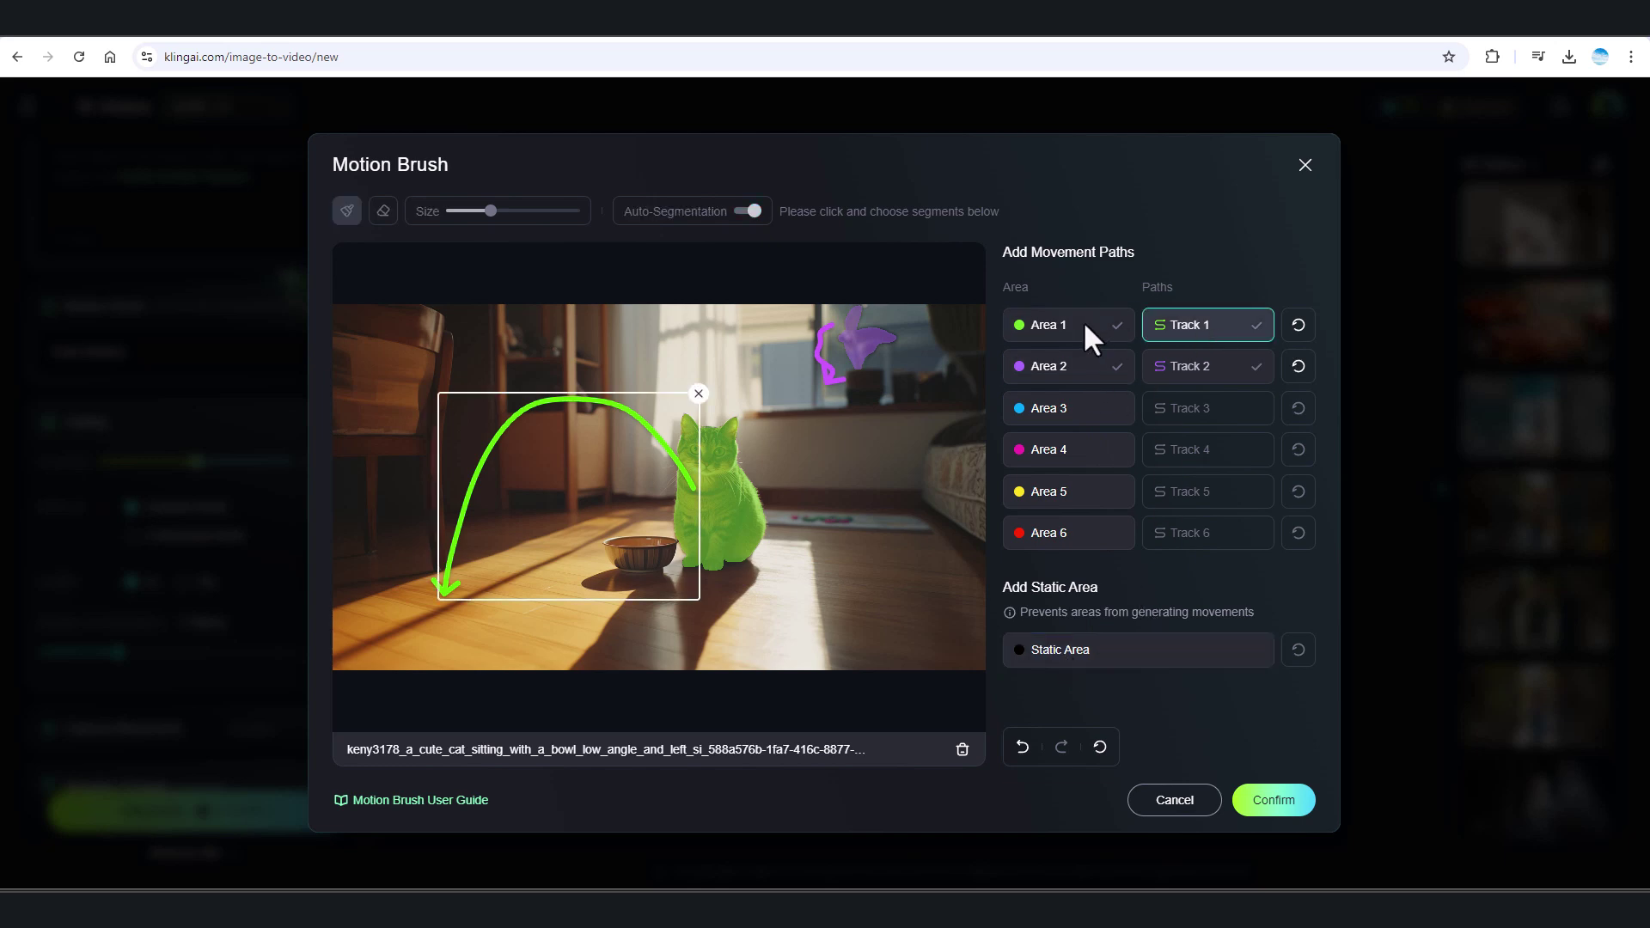
{"action": "left_click", "coordinate": [1045, 362]}
{"action": "left_click", "coordinate": [1195, 366]}
{"action": "left_click", "coordinate": [1104, 333]}
{"action": "left_click", "coordinate": [1059, 361]}
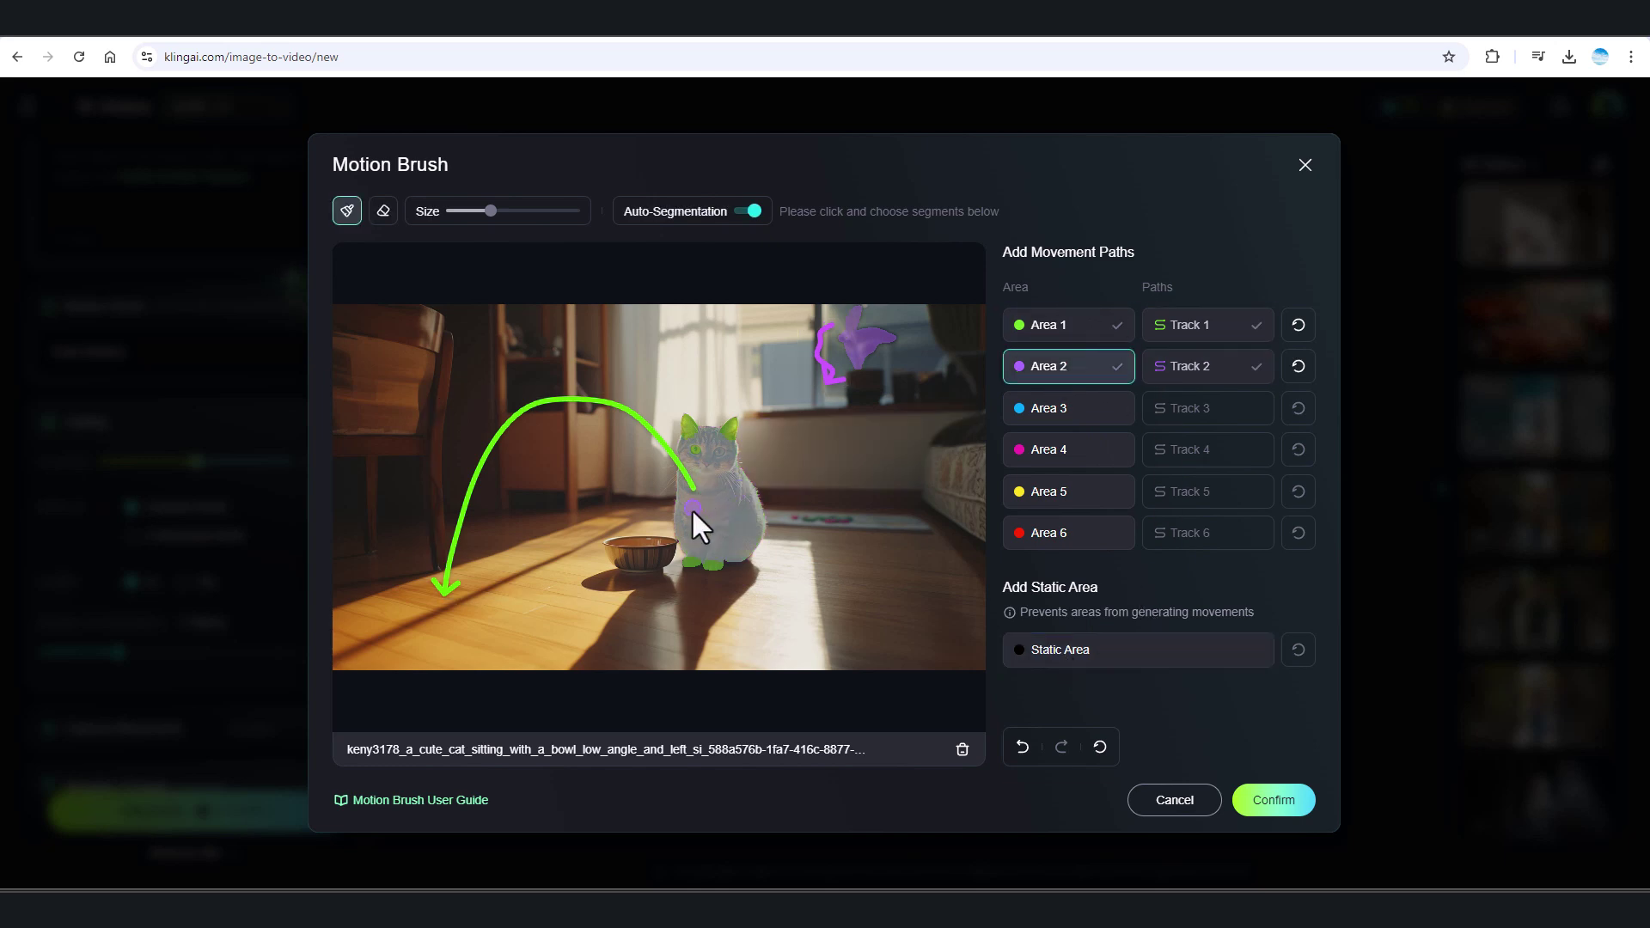
- Apply the cat and plant motion paths and generate the cat video
{"action": "left_click", "coordinate": [590, 555]}
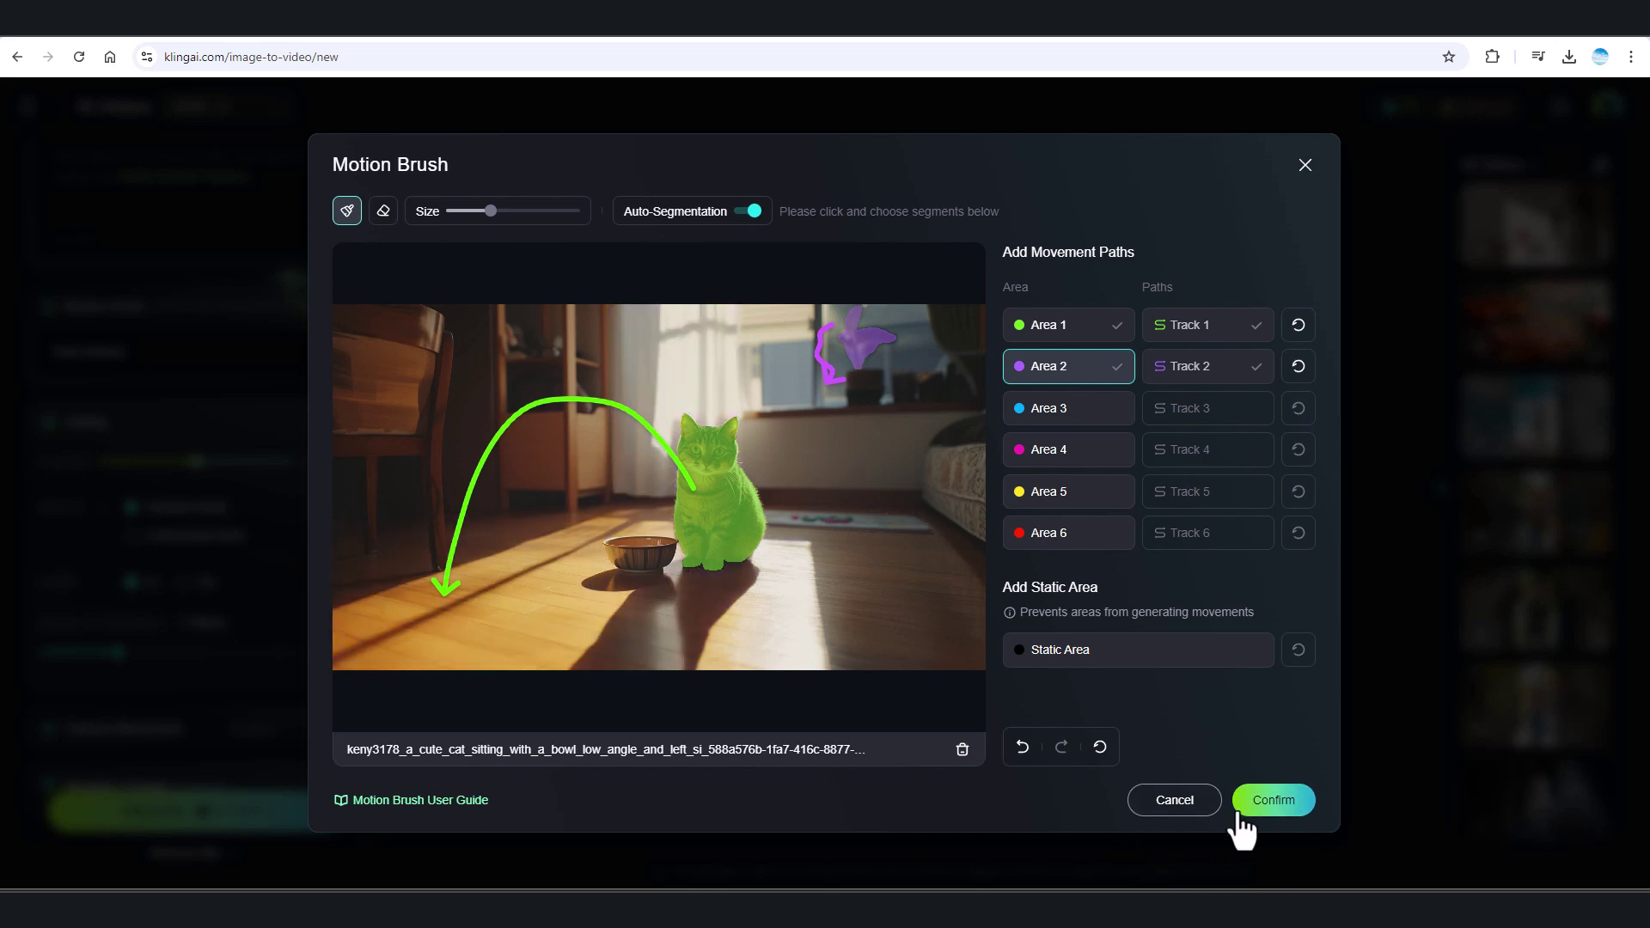
{"action": "left_click", "coordinate": [1272, 808]}
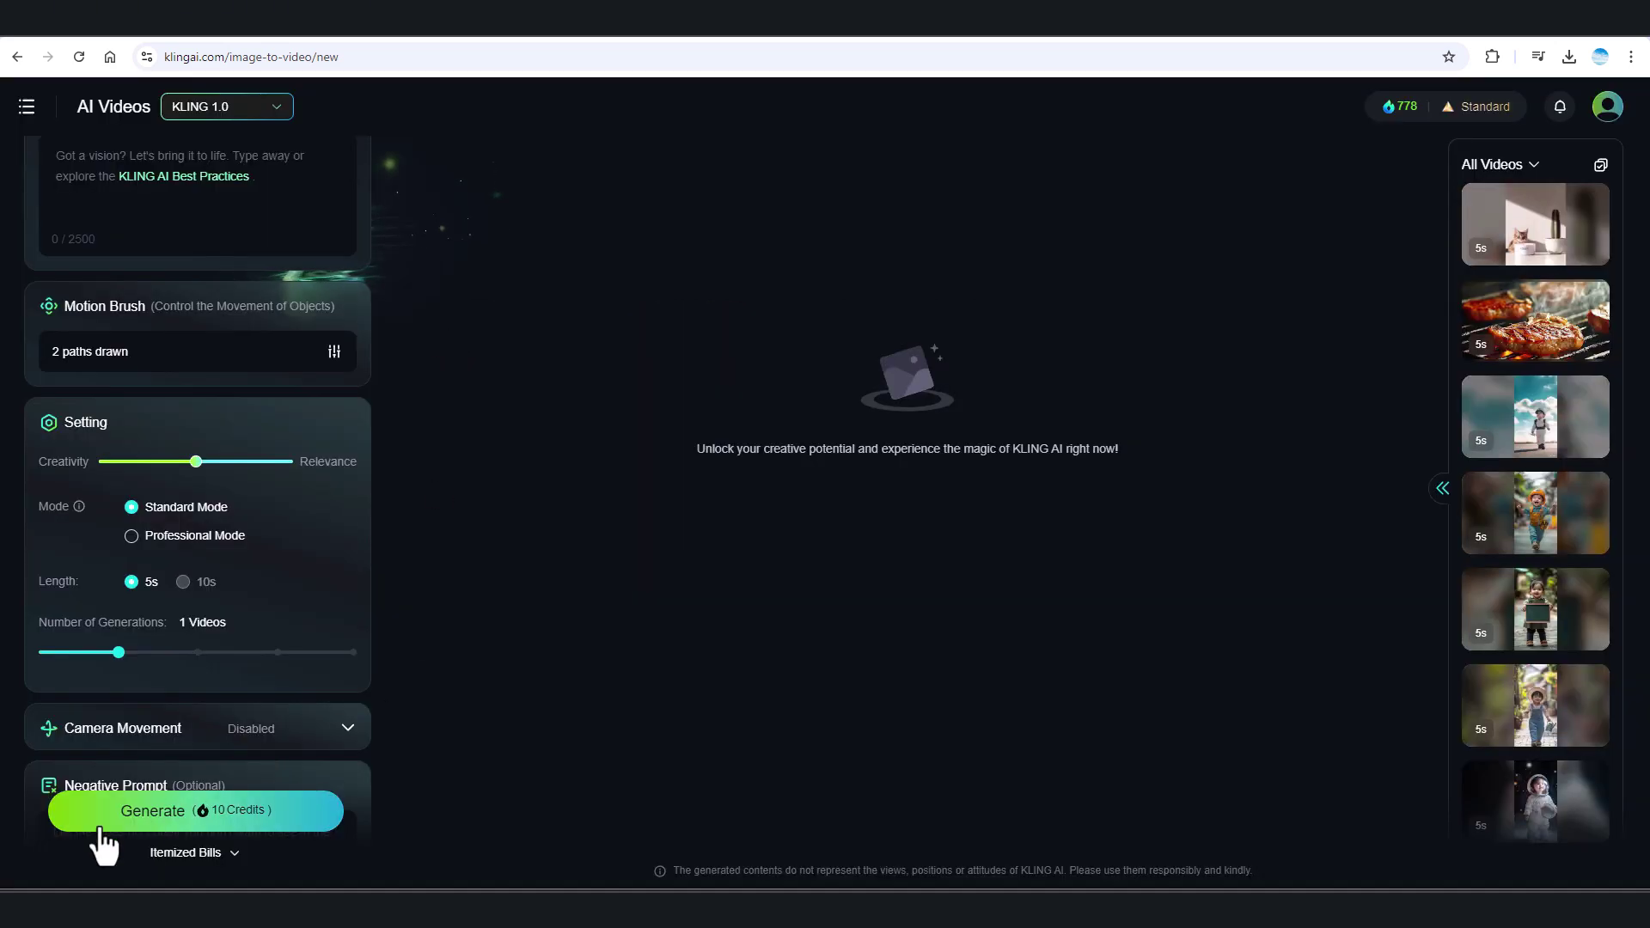
{"action": "left_click", "coordinate": [237, 821]}
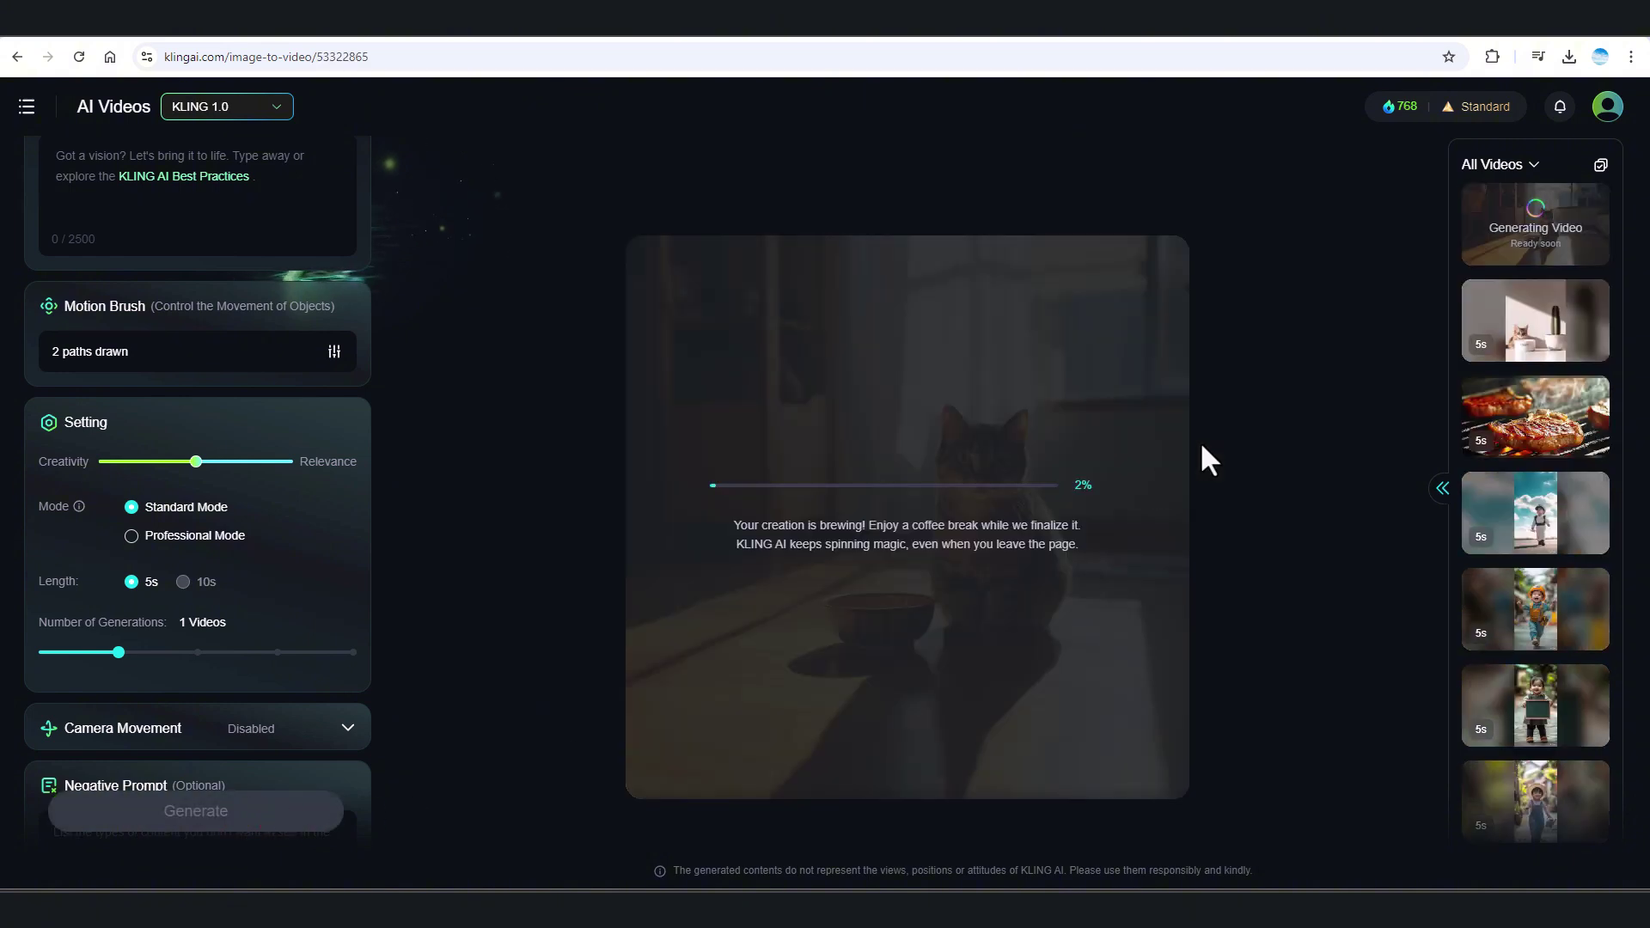
- Replace the cat source image with the pineapple-on-a-table image
{"action": "scroll", "coordinate": [244, 601], "scroll_direction": "down", "scroll_amount": 2}
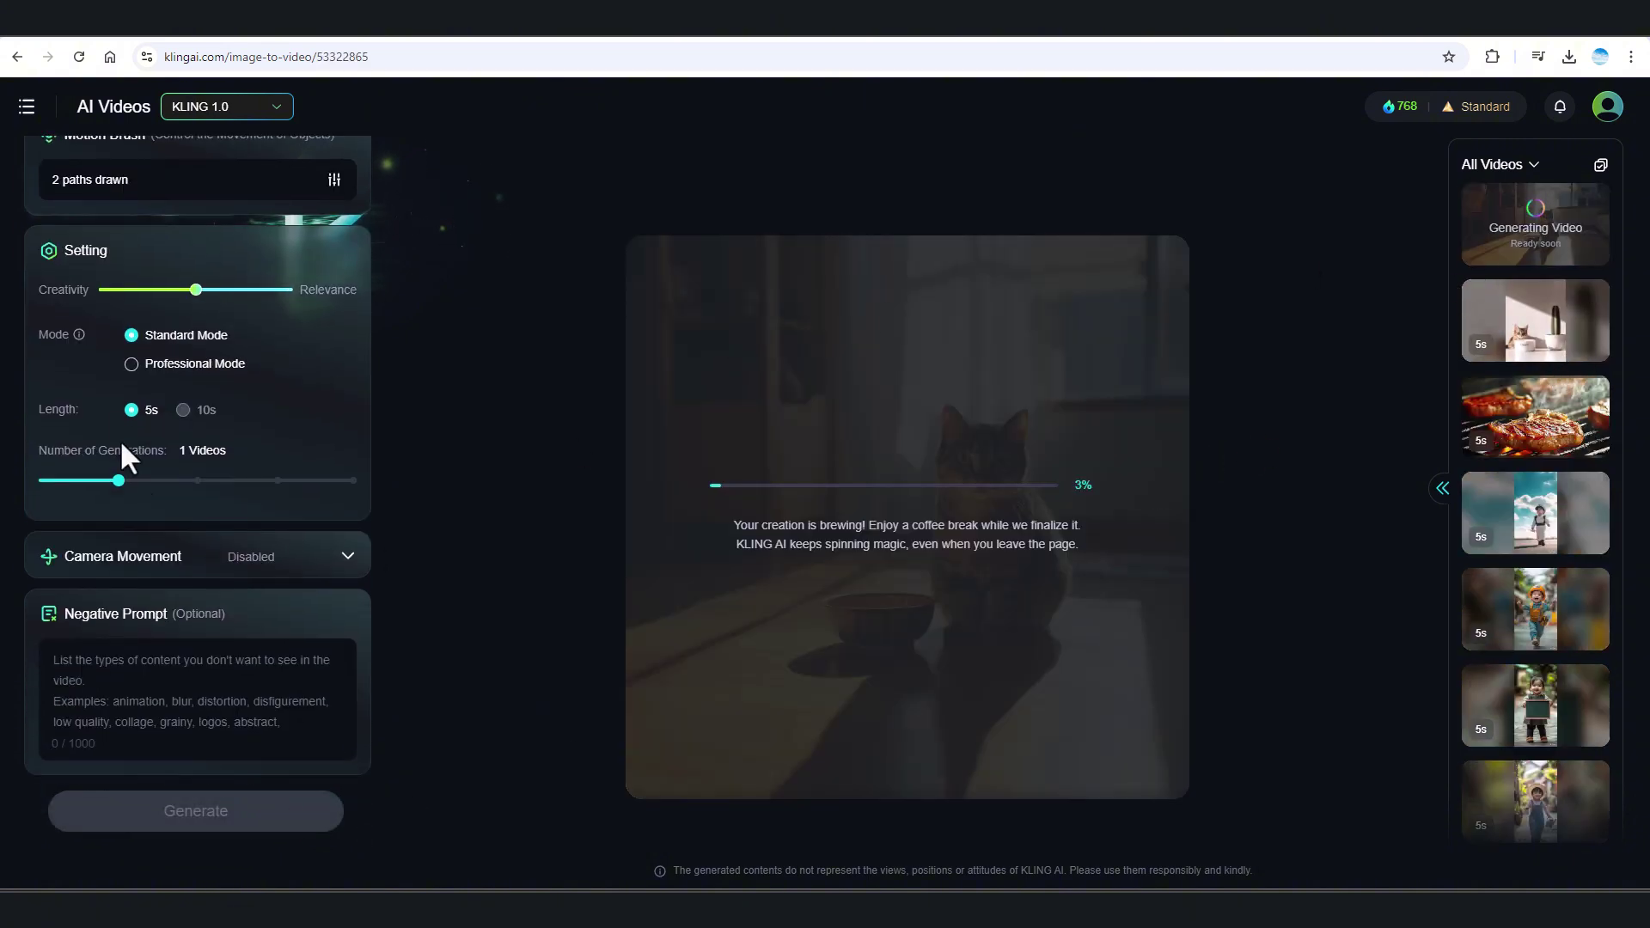
{"action": "scroll", "coordinate": [172, 499], "scroll_direction": "up", "scroll_amount": 4}
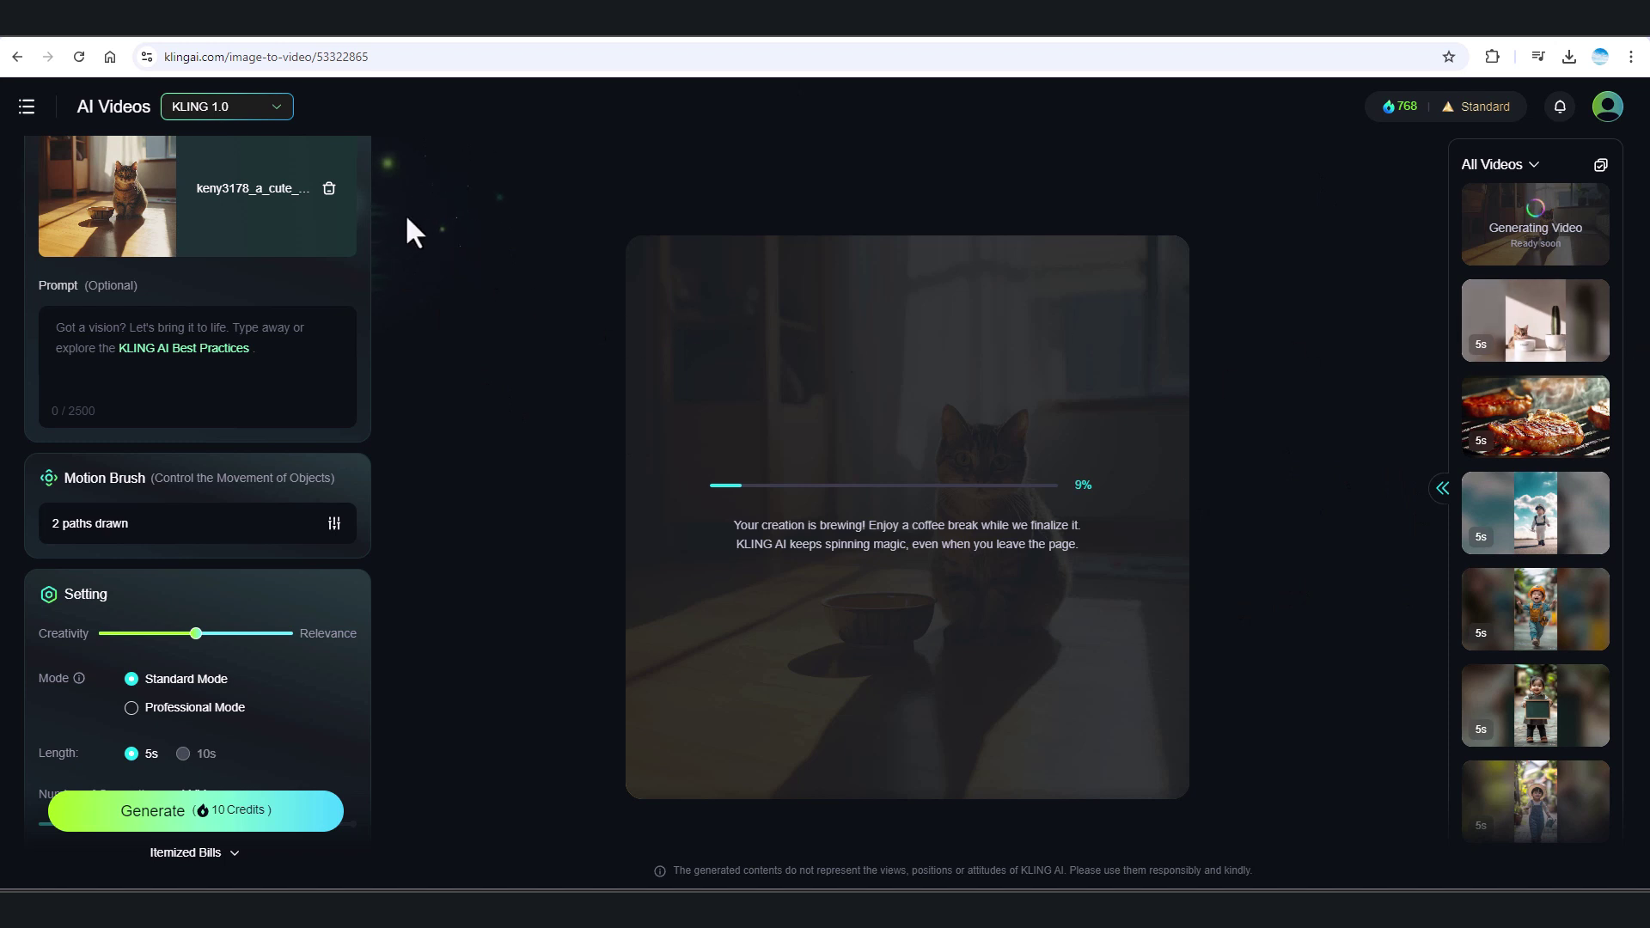
{"action": "left_click", "coordinate": [329, 189]}
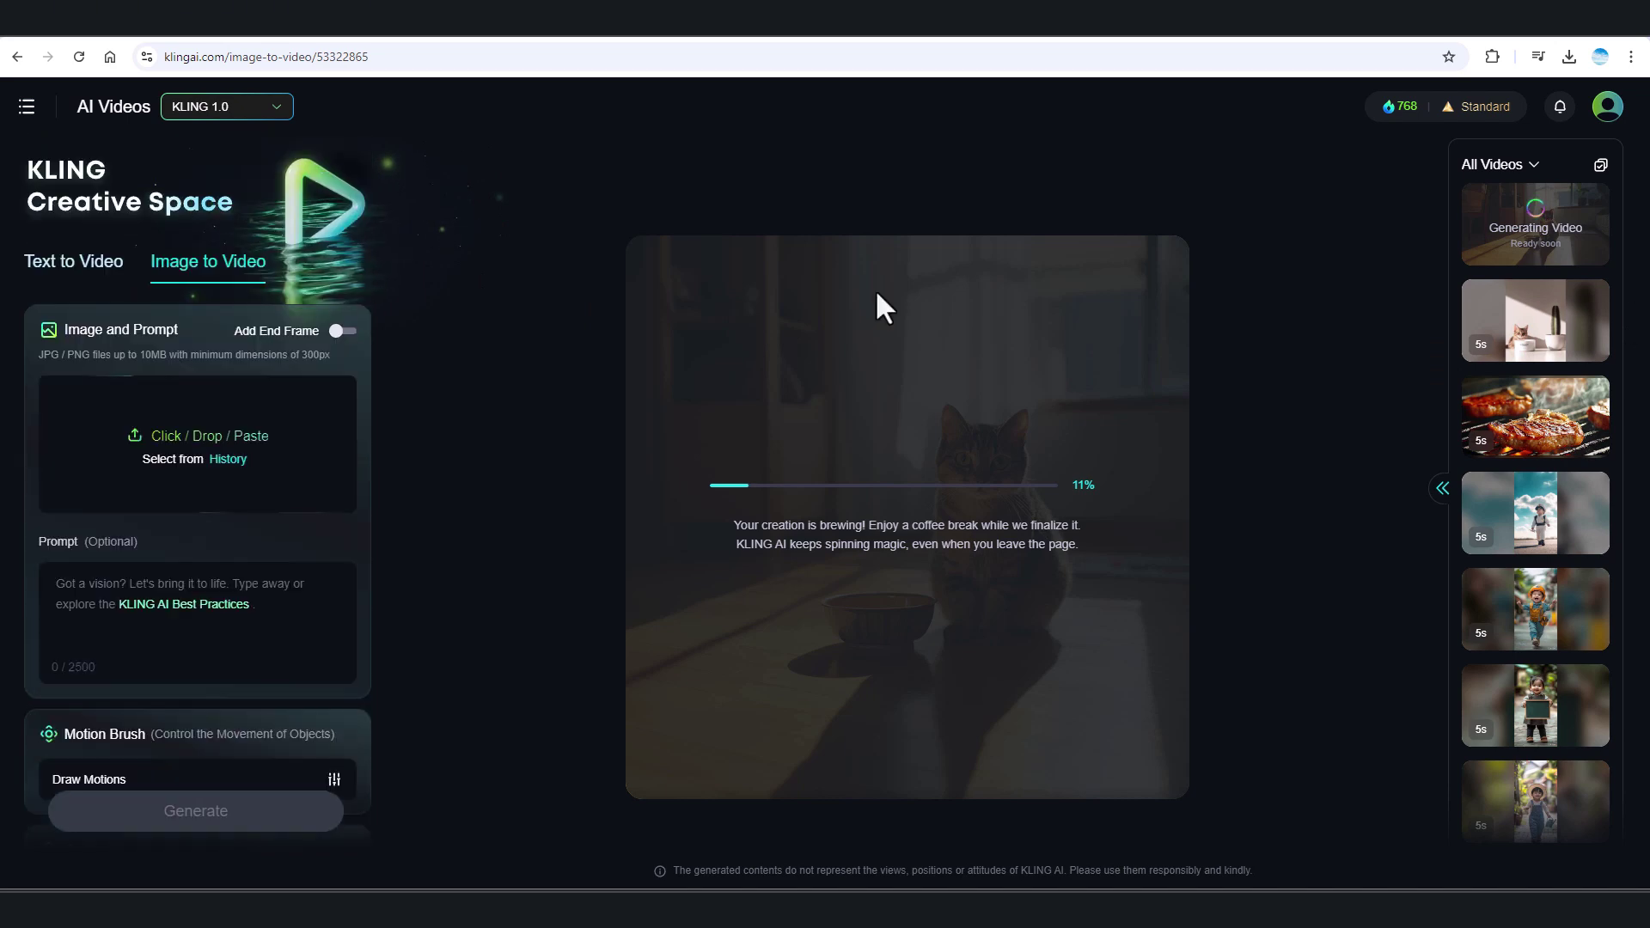
{"action": "left_click_drag", "start_coordinate": [320, 282], "coordinate": [181, 431]}
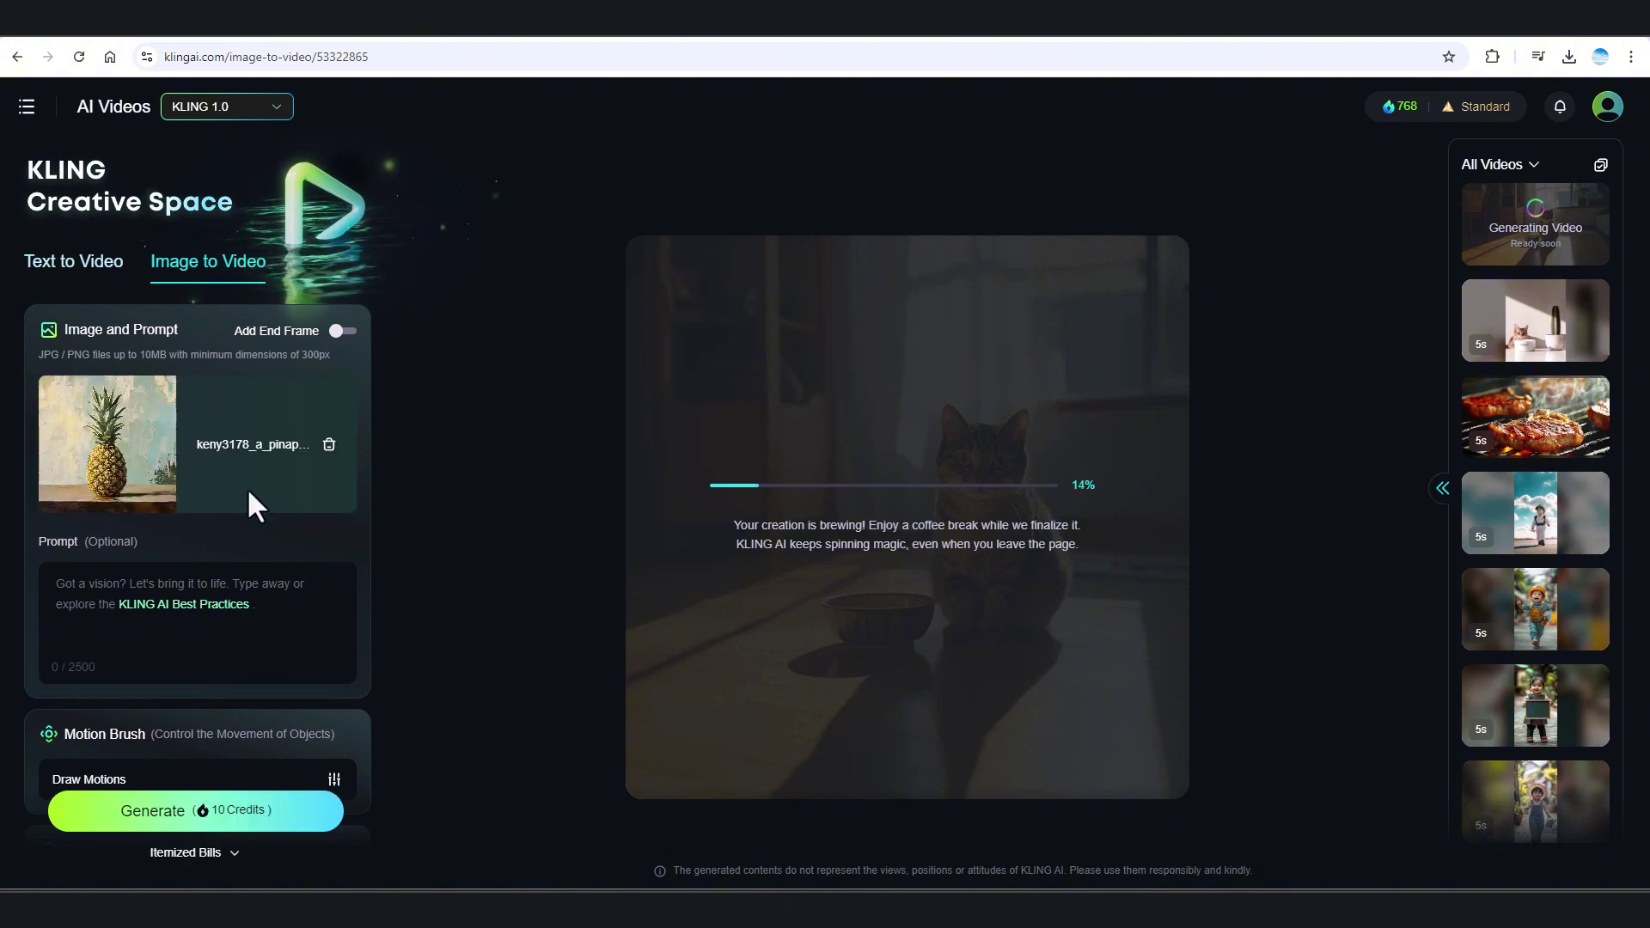
- Mark the whole pineapple, leaves included, as Area 1 using Auto-Segmentation in Motion Brush, and activate Track 1 for drawing
{"action": "scroll", "coordinate": [249, 493], "scroll_direction": "down", "scroll_amount": 3}
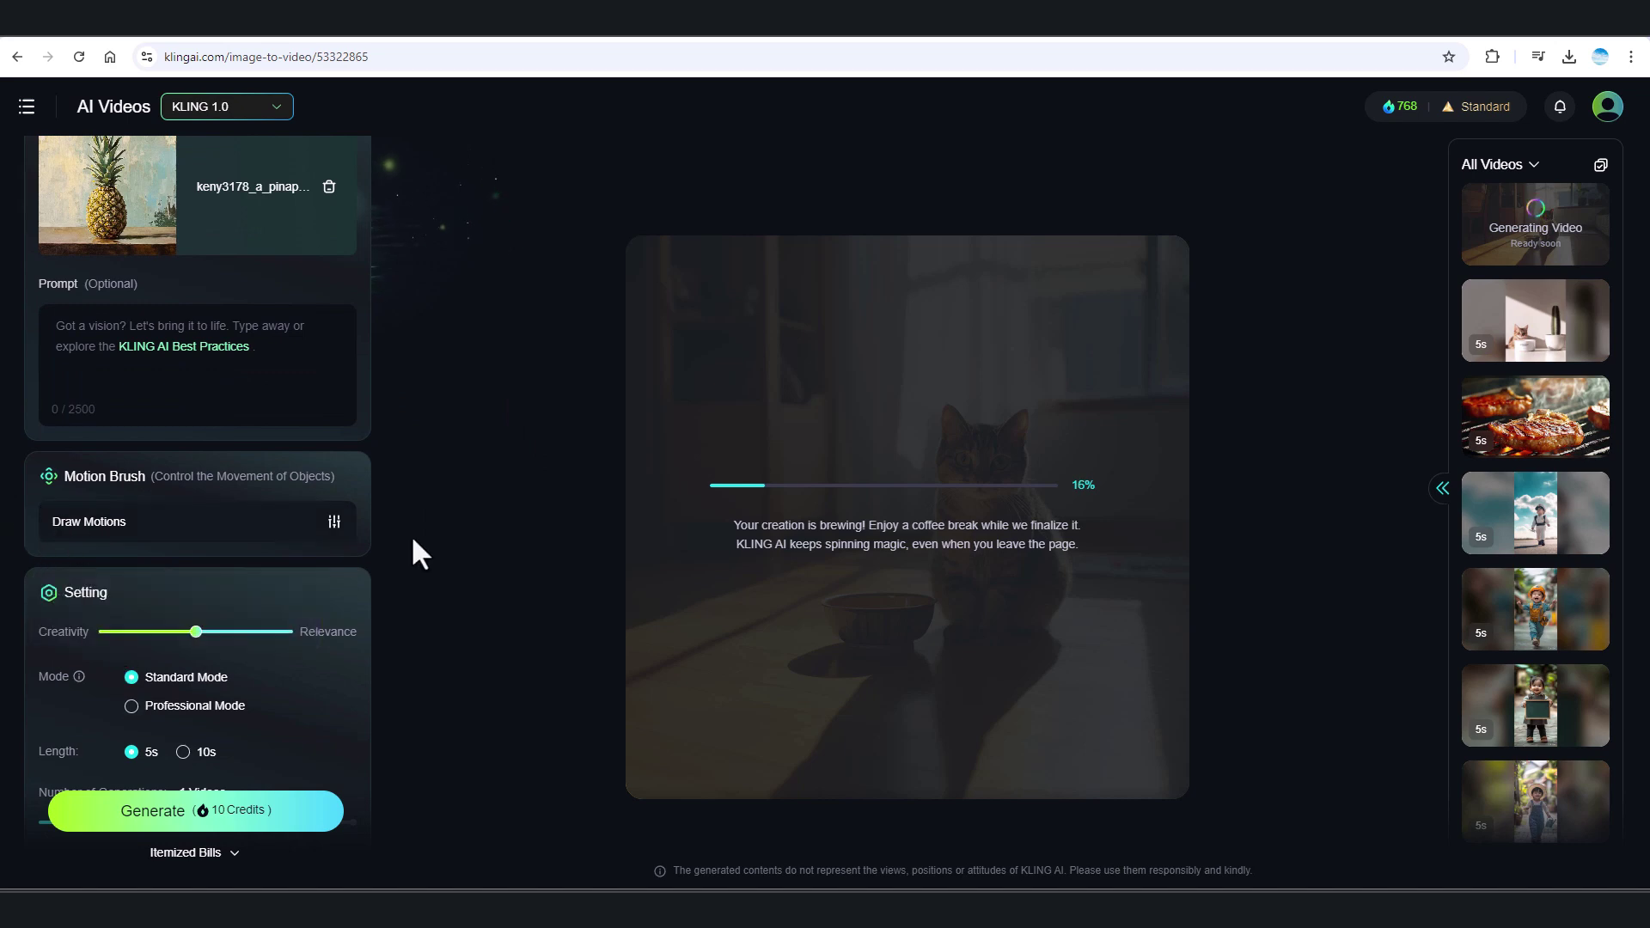
{"action": "left_click", "coordinate": [333, 521]}
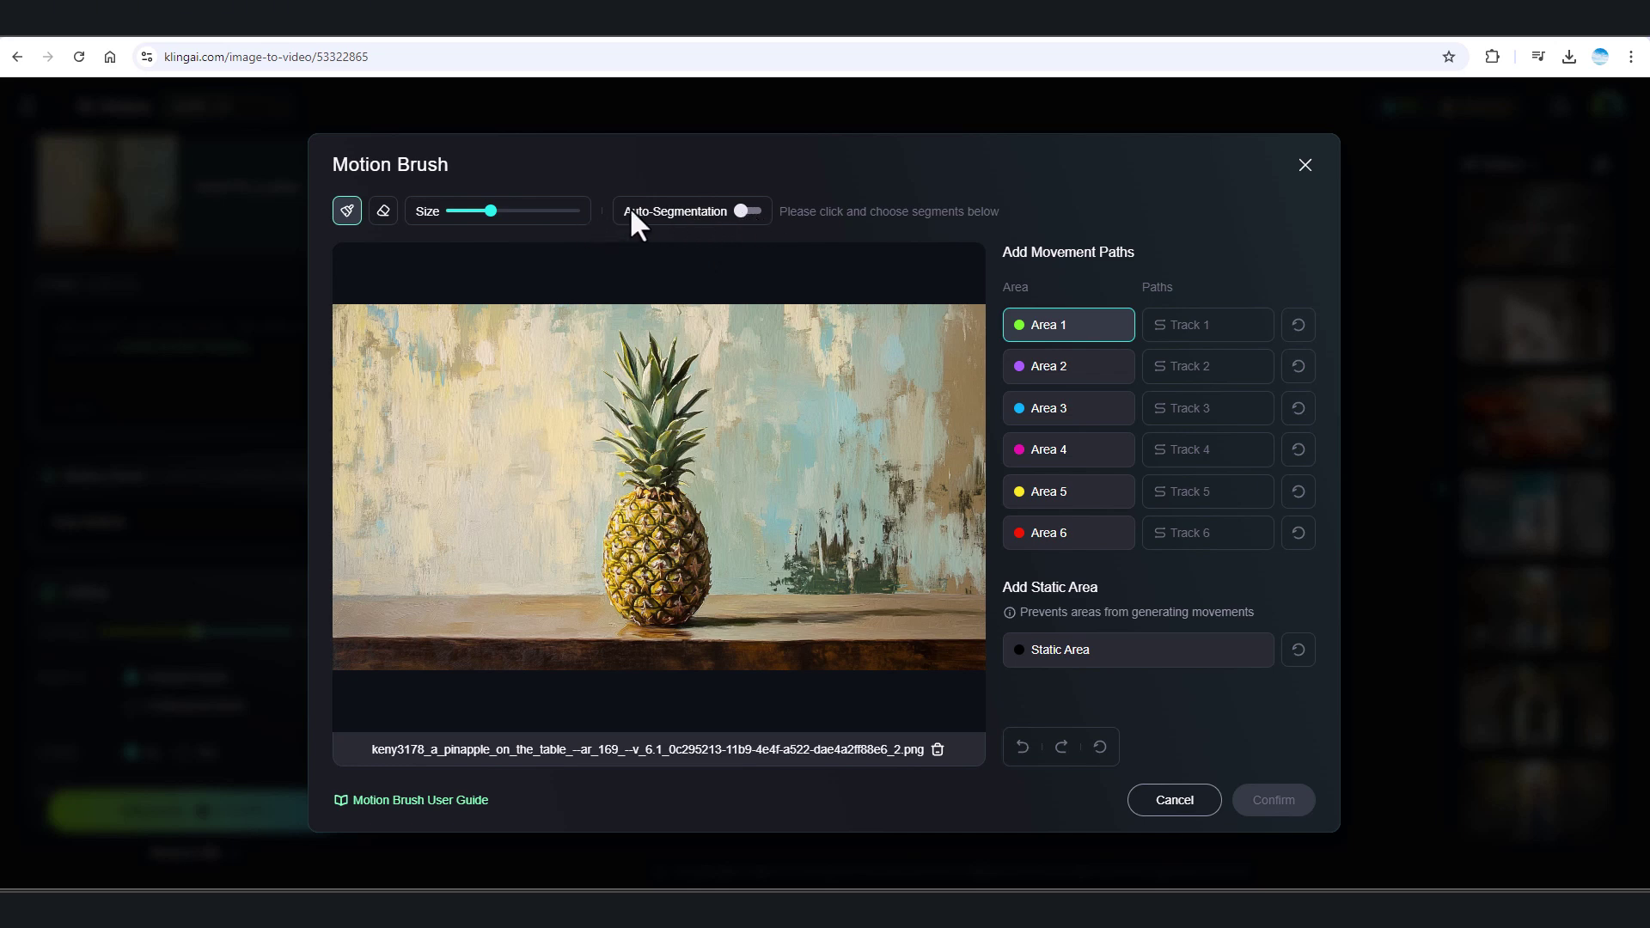
{"action": "left_click", "coordinate": [746, 211]}
{"action": "left_click", "coordinate": [664, 543]}
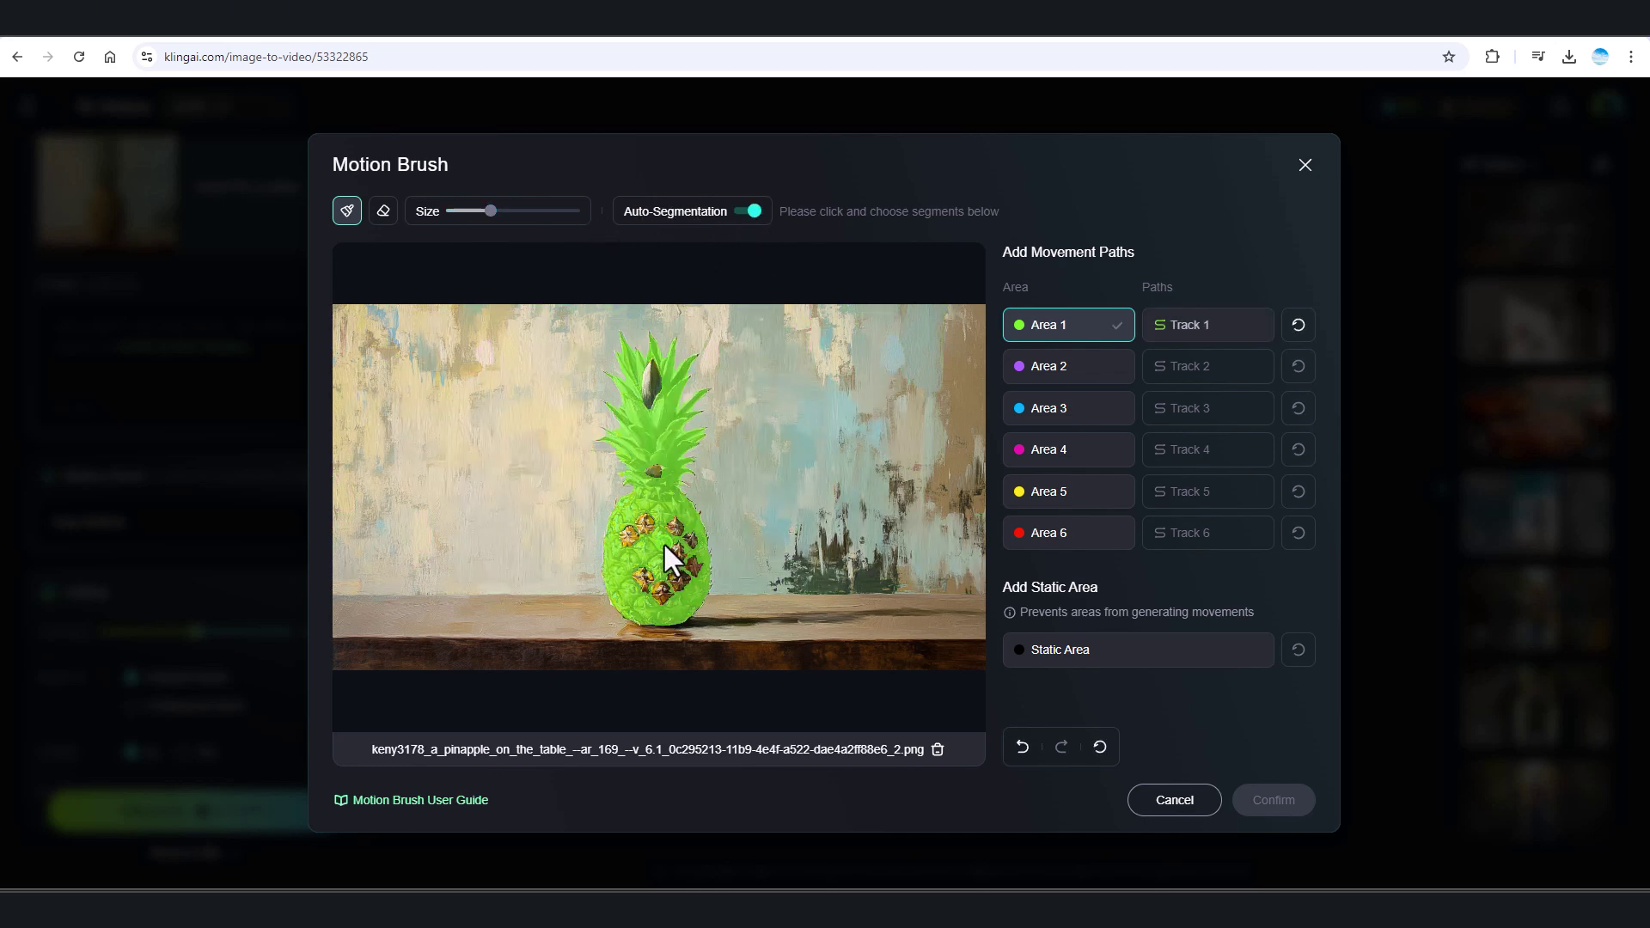
{"action": "mouse_move", "coordinate": [632, 533]}
{"action": "left_mouse_down"}
{"action": "mouse_move", "coordinate": [640, 576]}
{"action": "mouse_move", "coordinate": [666, 593]}
{"action": "mouse_move", "coordinate": [691, 541]}
{"action": "mouse_move", "coordinate": [662, 431]}
{"action": "left_mouse_up"}
{"action": "left_click", "coordinate": [655, 378]}
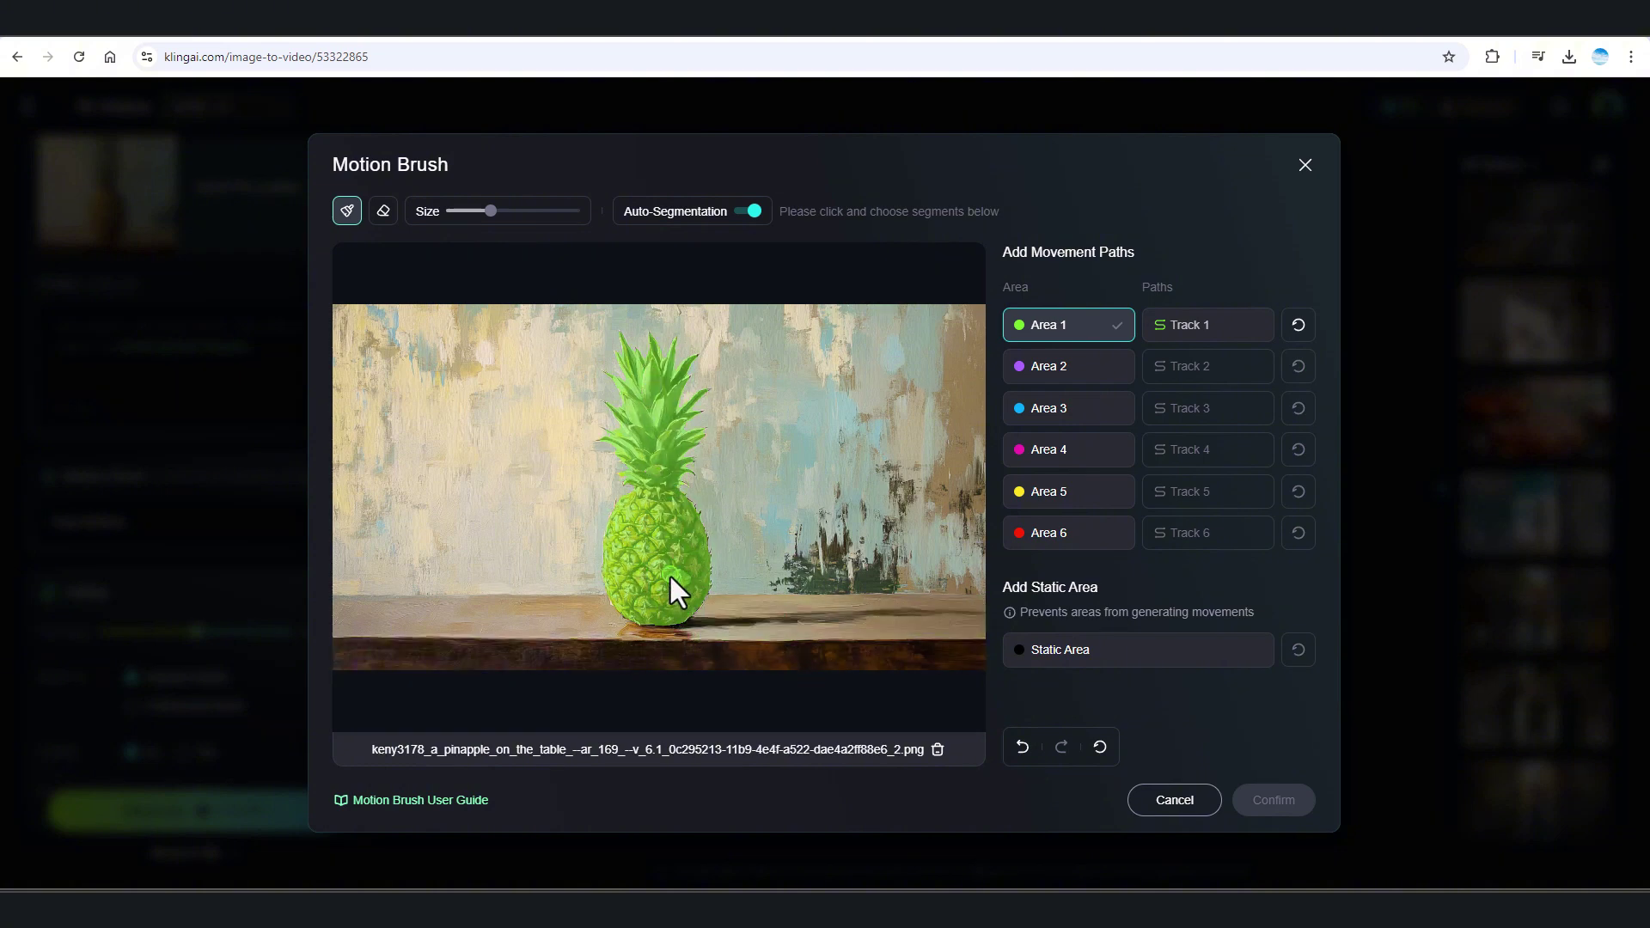
{"action": "left_click", "coordinate": [1185, 332]}
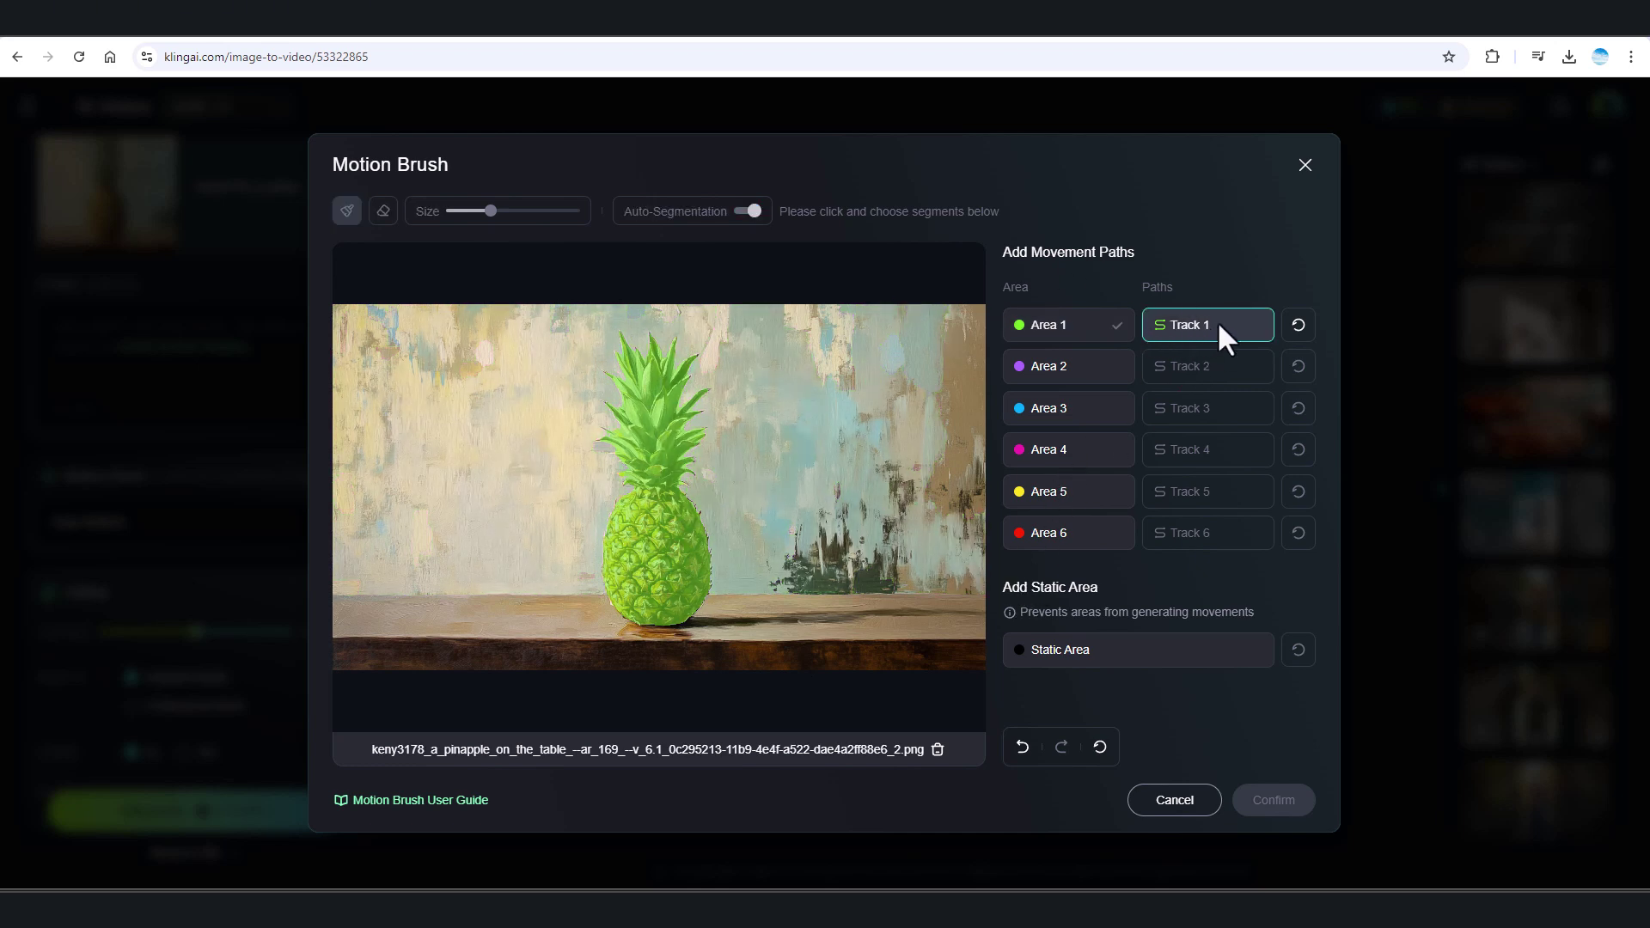
{"action": "mouse_move", "coordinate": [692, 570]}
{"action": "left_mouse_down"}
{"action": "mouse_move", "coordinate": [920, 394]}
{"action": "mouse_move", "coordinate": [918, 375]}
{"action": "left_mouse_up"}
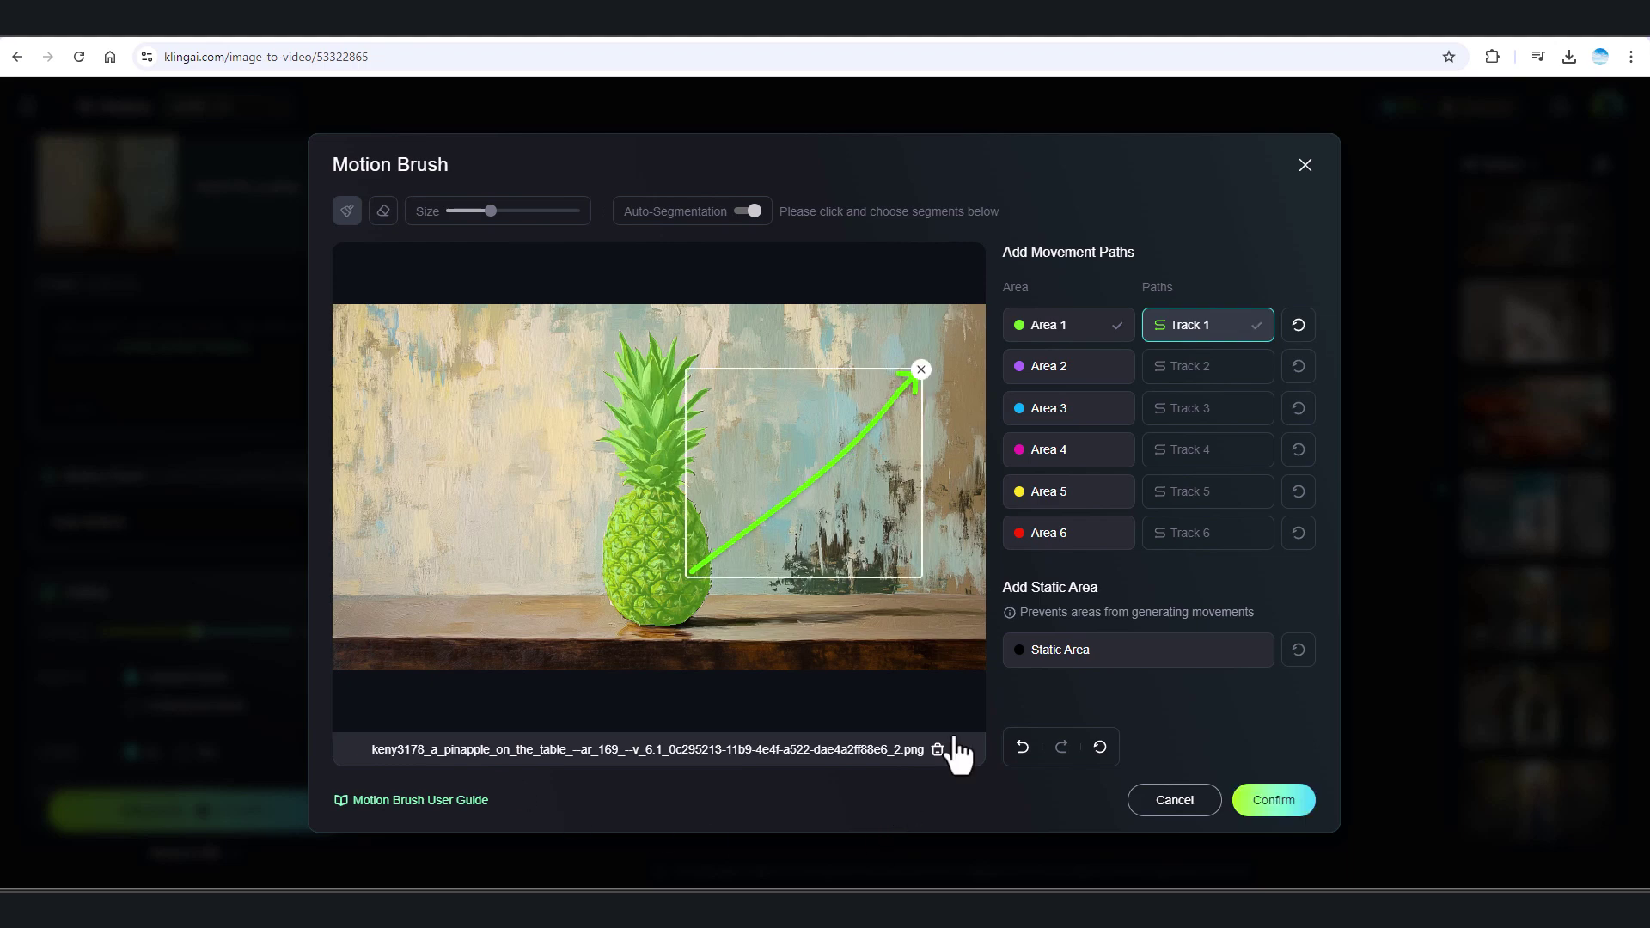
{"action": "left_click", "coordinate": [1162, 799]}
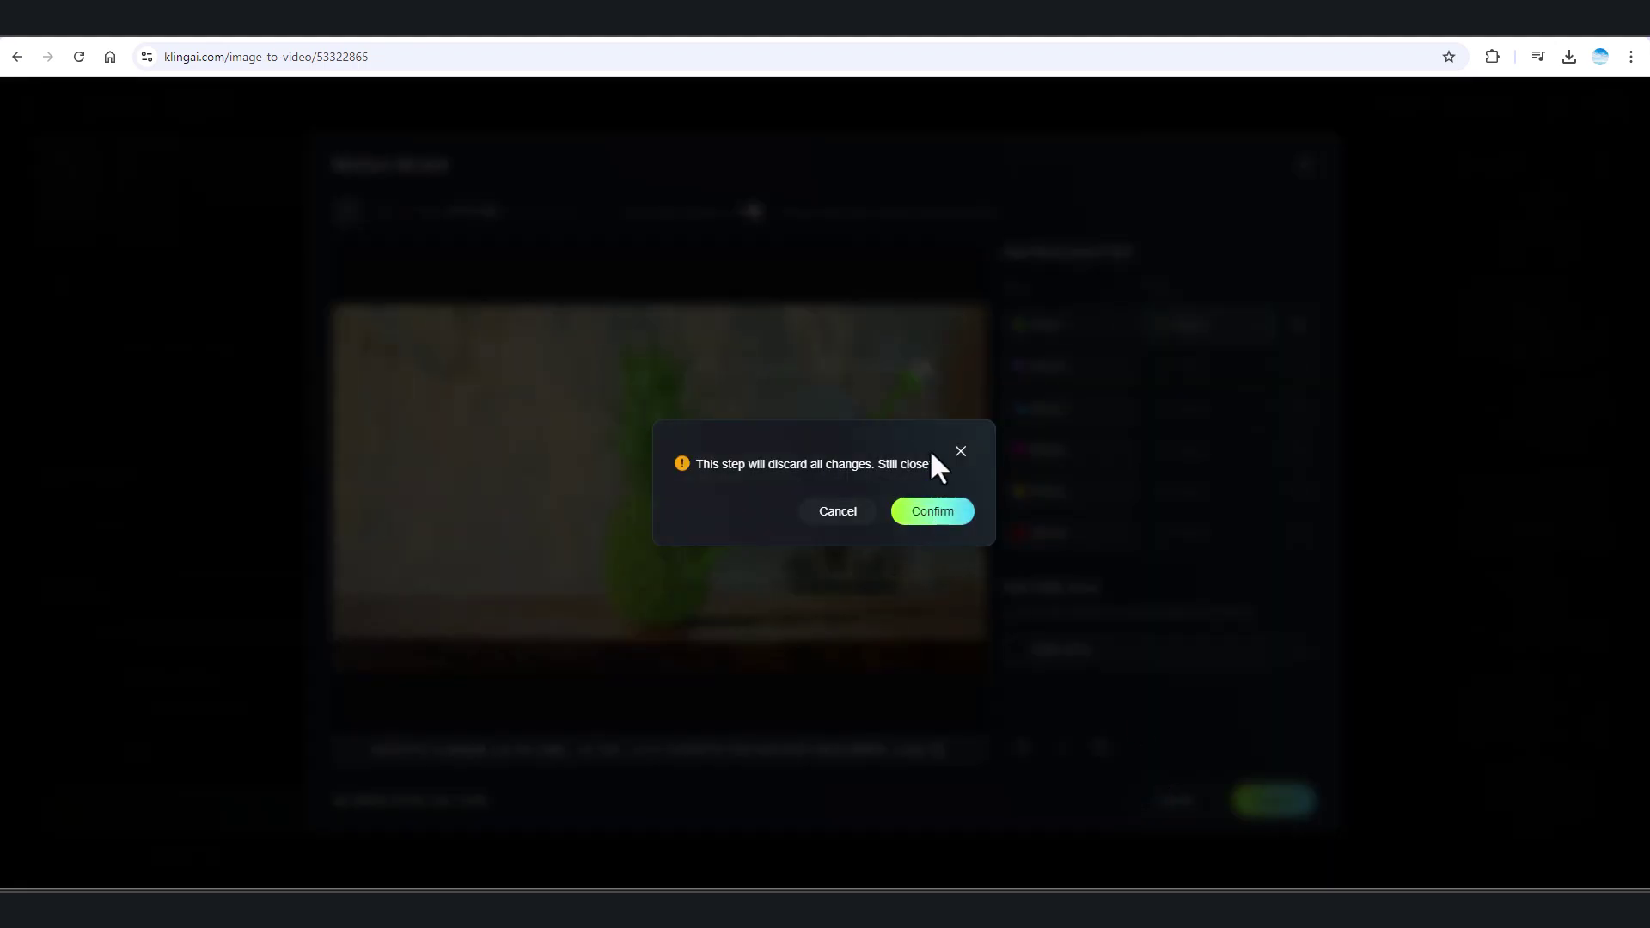
{"action": "left_click", "coordinate": [960, 445]}
{"action": "left_click", "coordinate": [1023, 747]}
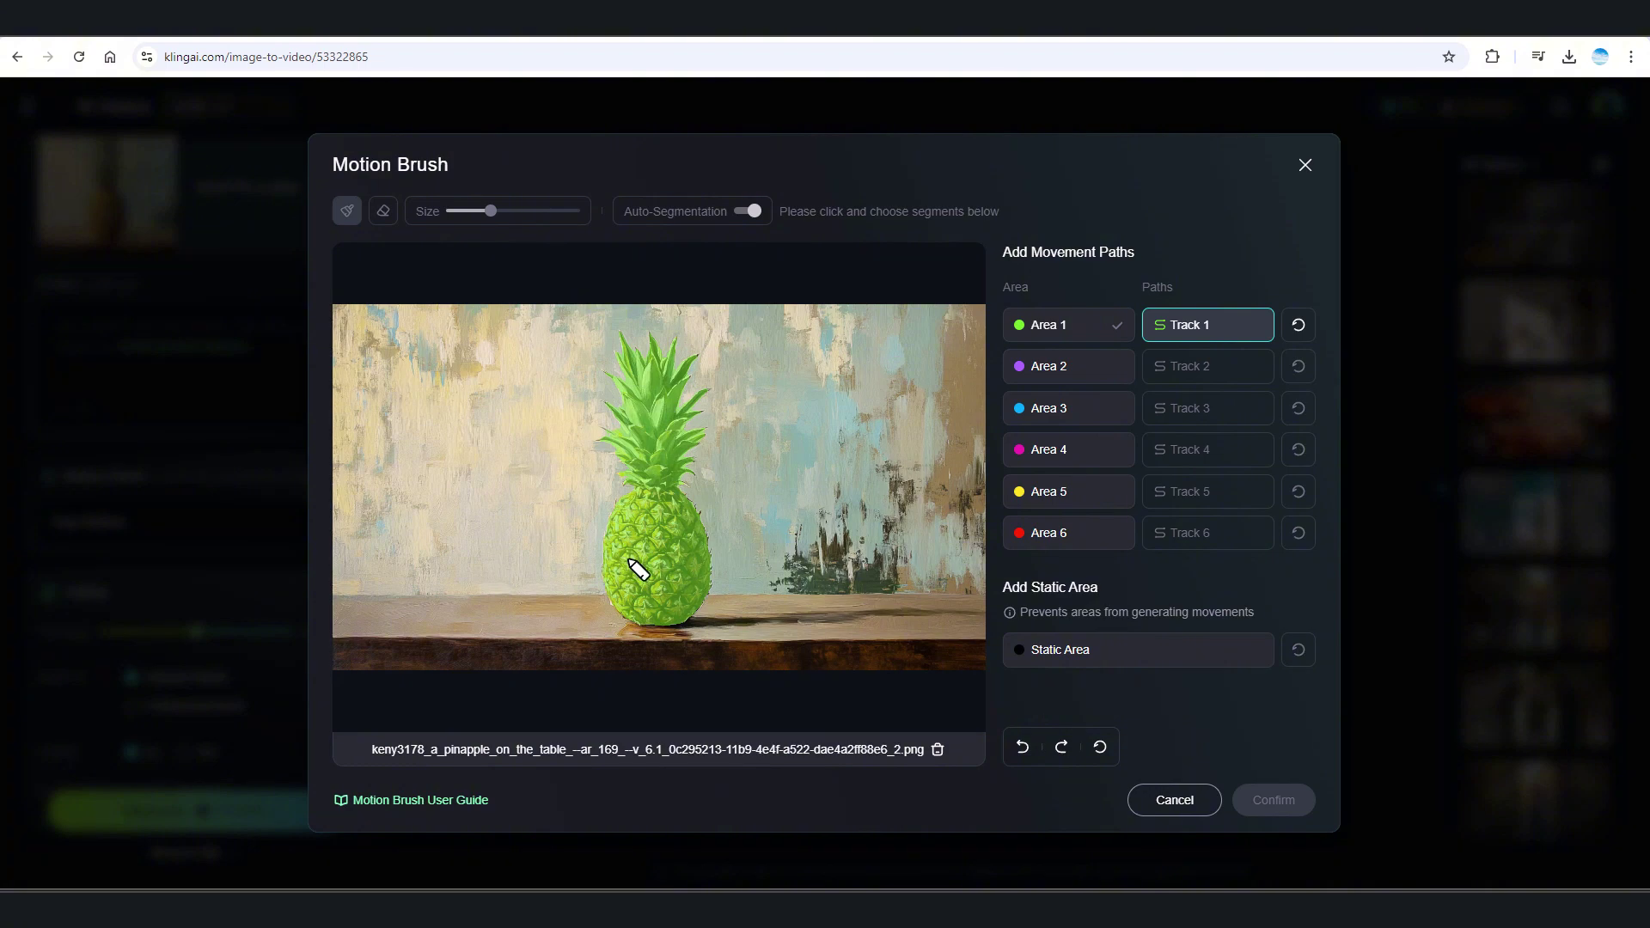
- Draw Track 1 straight up from the pineapple's upper body past its leaf tips, then apply it and generate the video
{"action": "left_click_drag", "start_coordinate": [668, 522], "coordinate": [666, 320]}
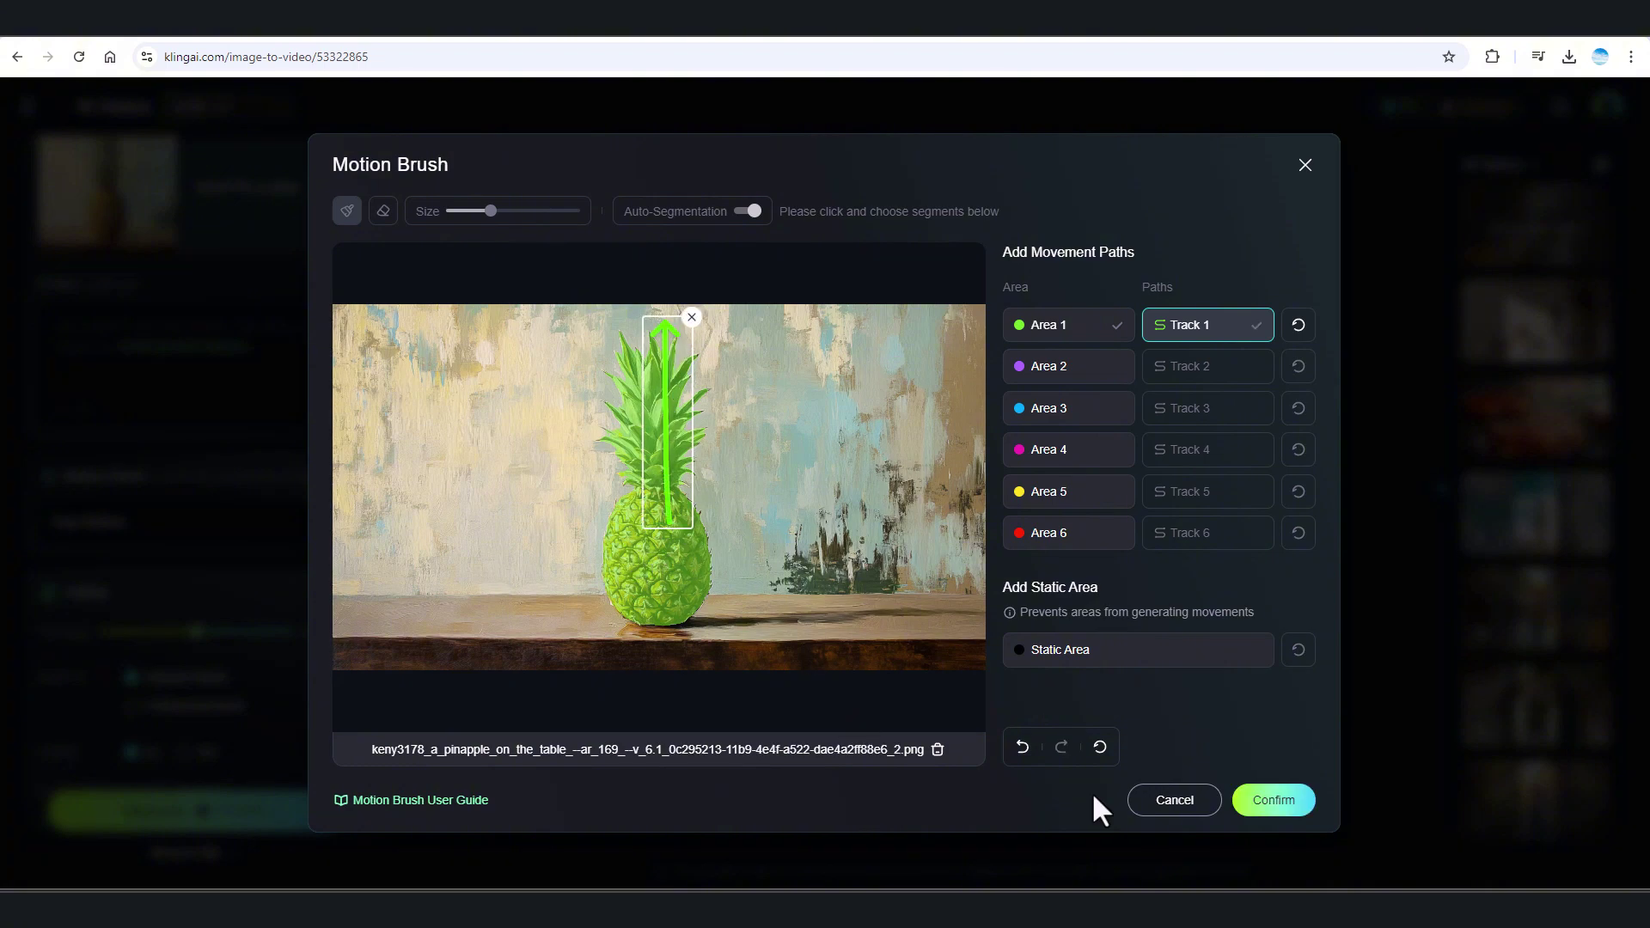
{"action": "left_click", "coordinate": [1270, 802]}
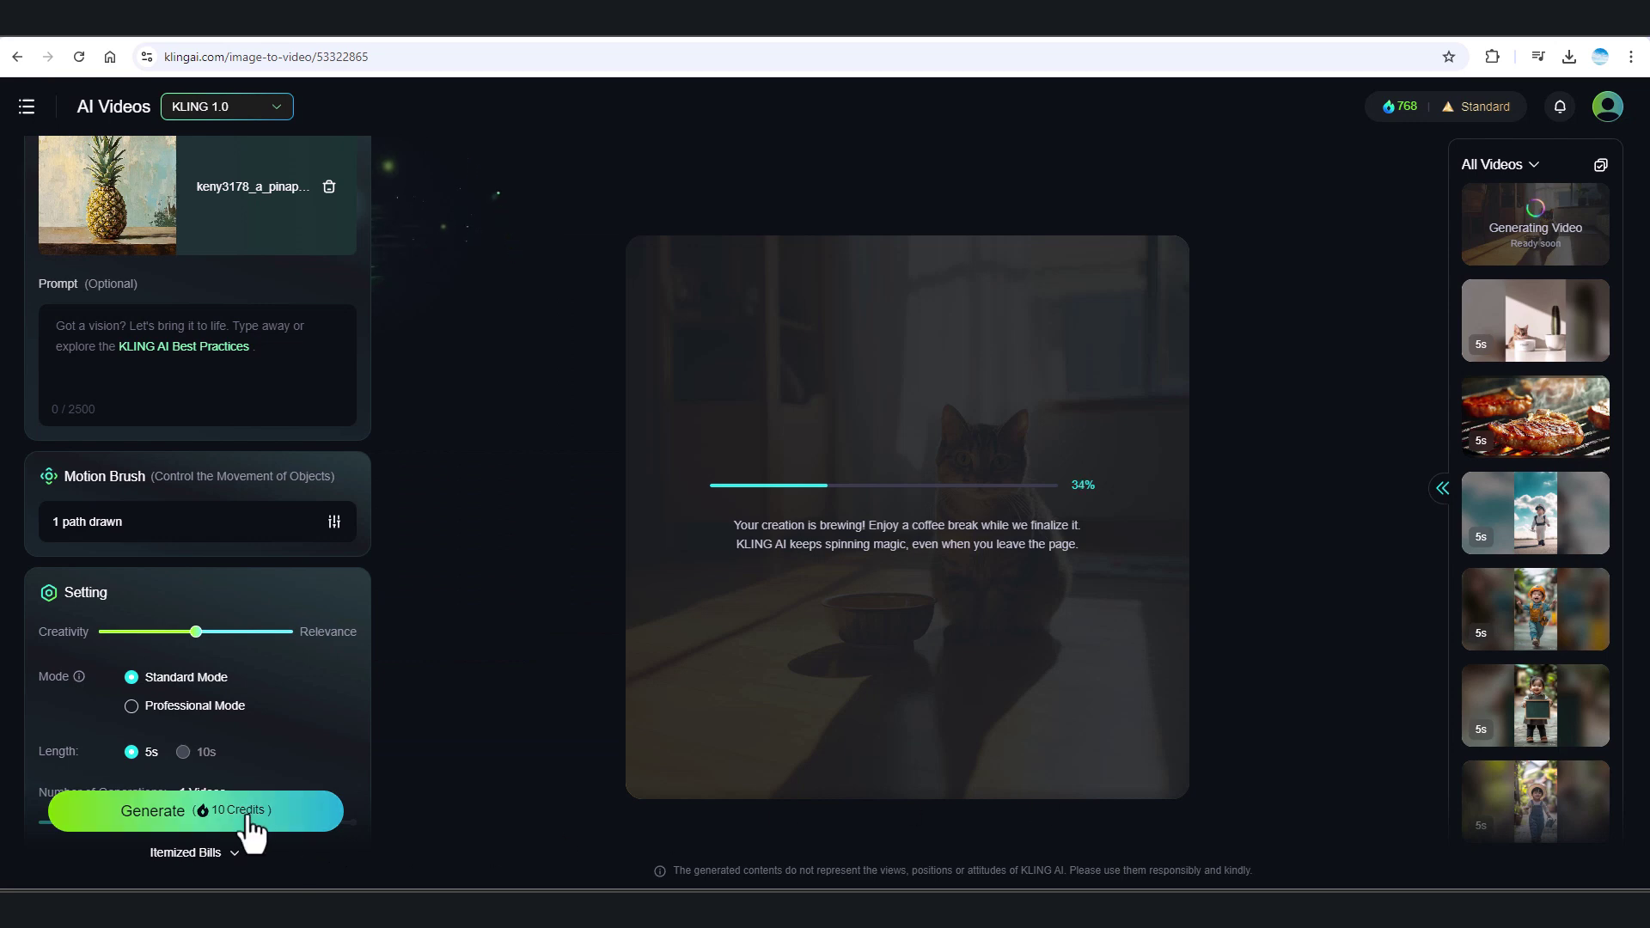
{"action": "left_click", "coordinate": [250, 818]}
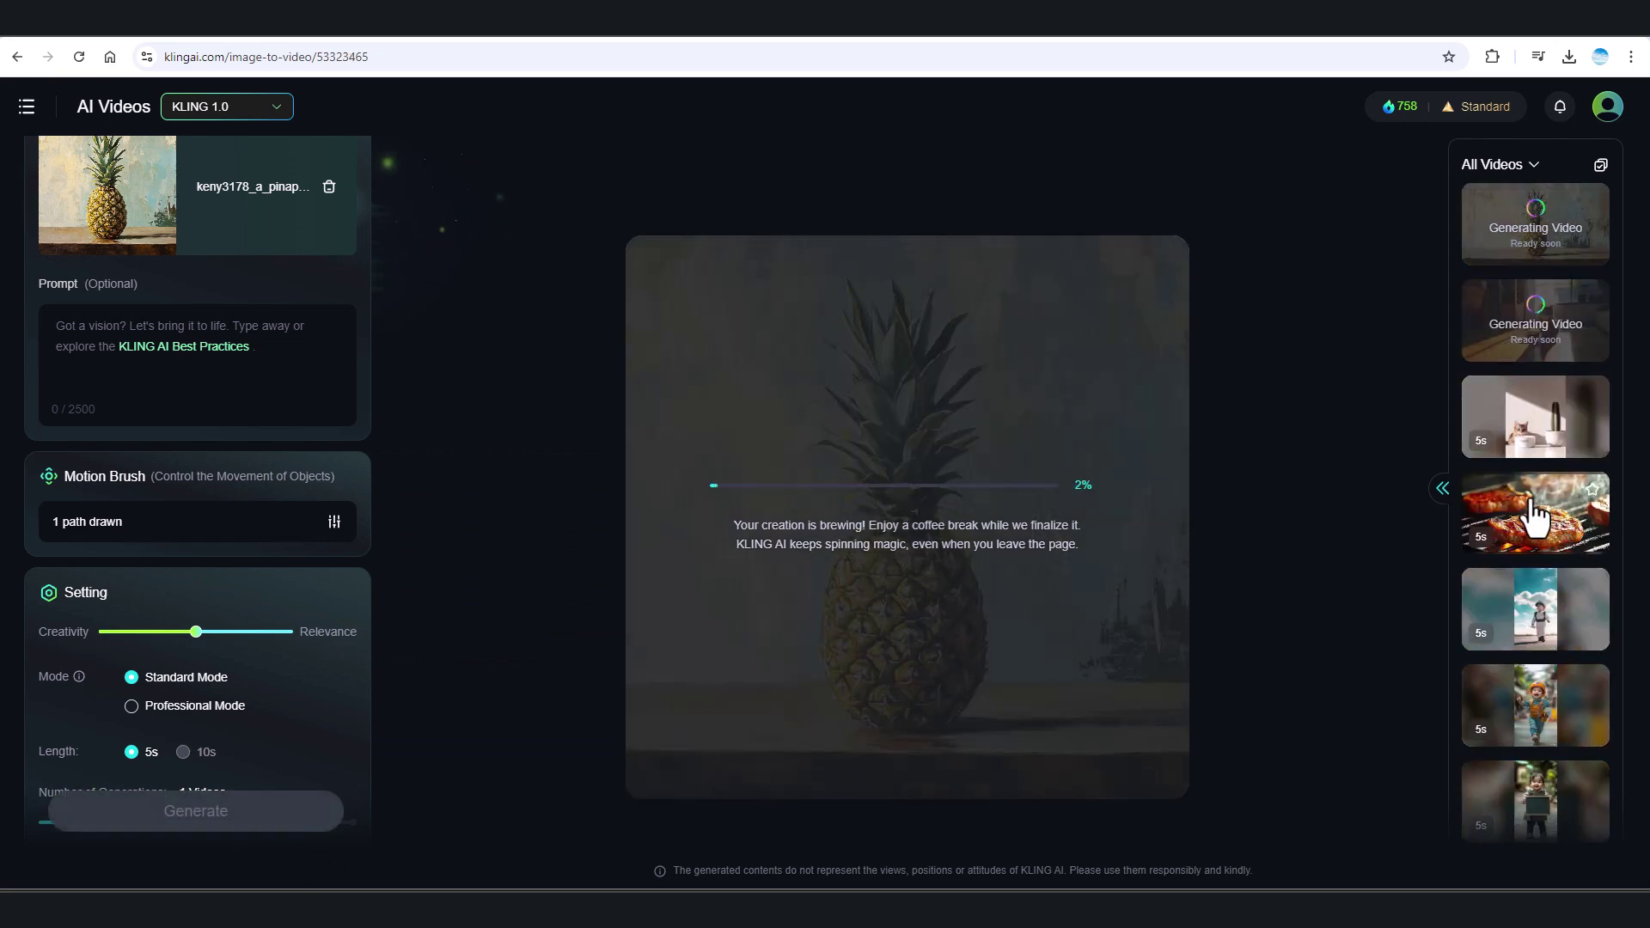
- Replace the pineapple source image with the picture of two corgis sitting together and open it in the Motion Brush editor
{"action": "left_click", "coordinate": [329, 187]}
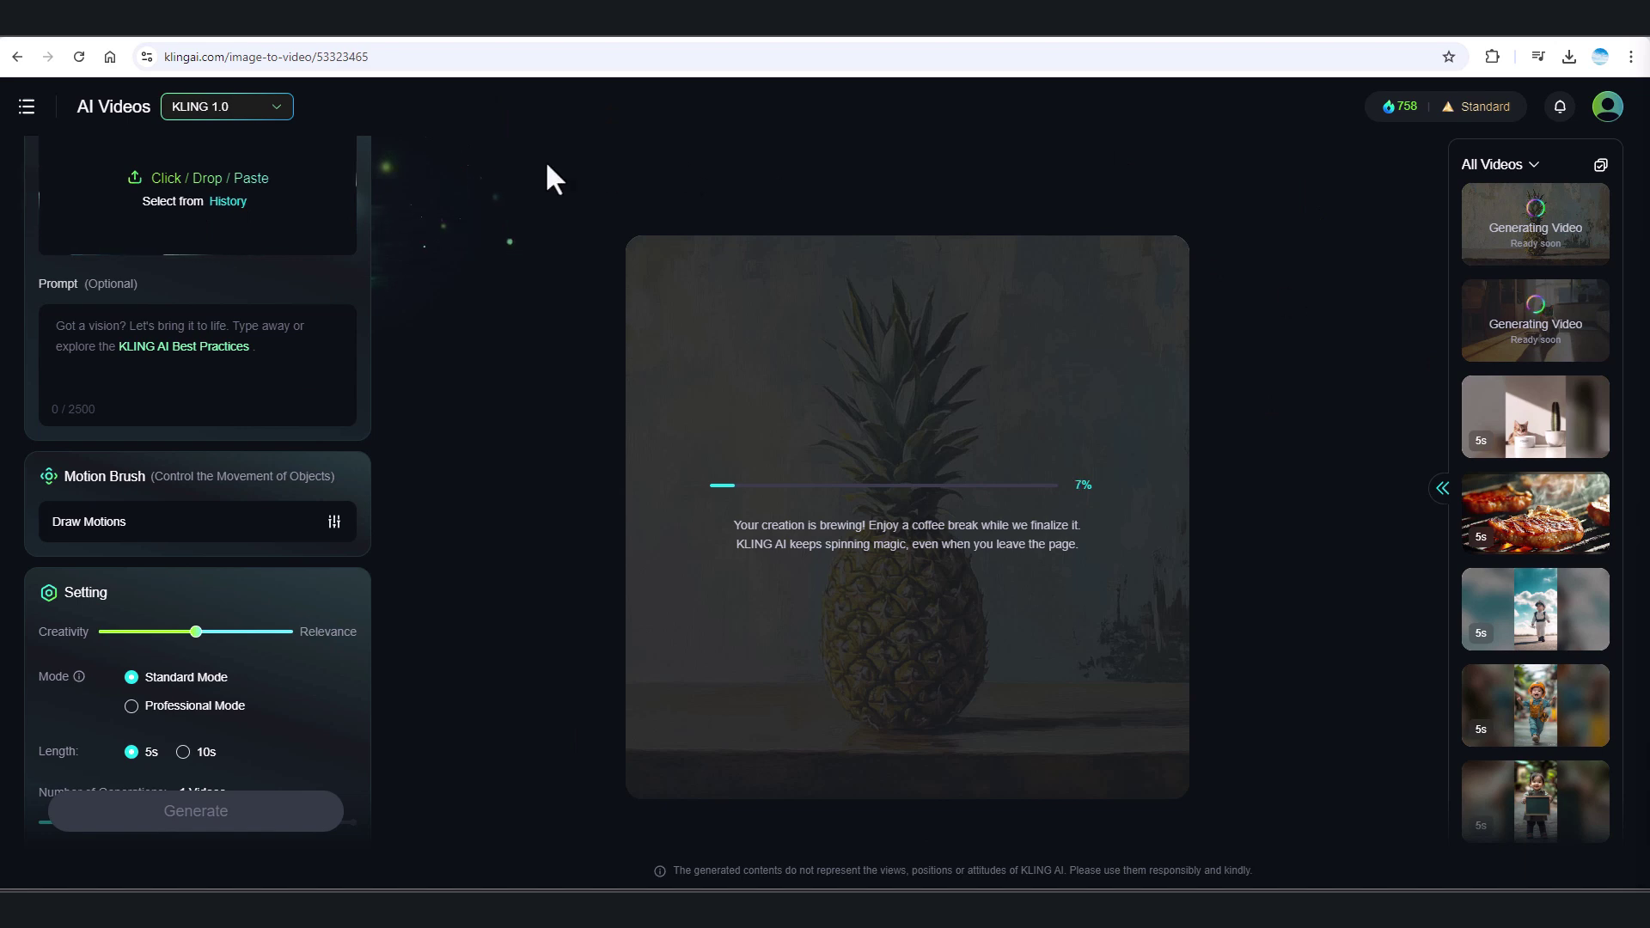
{"action": "left_click_drag", "start_coordinate": [548, 172], "coordinate": [201, 174]}
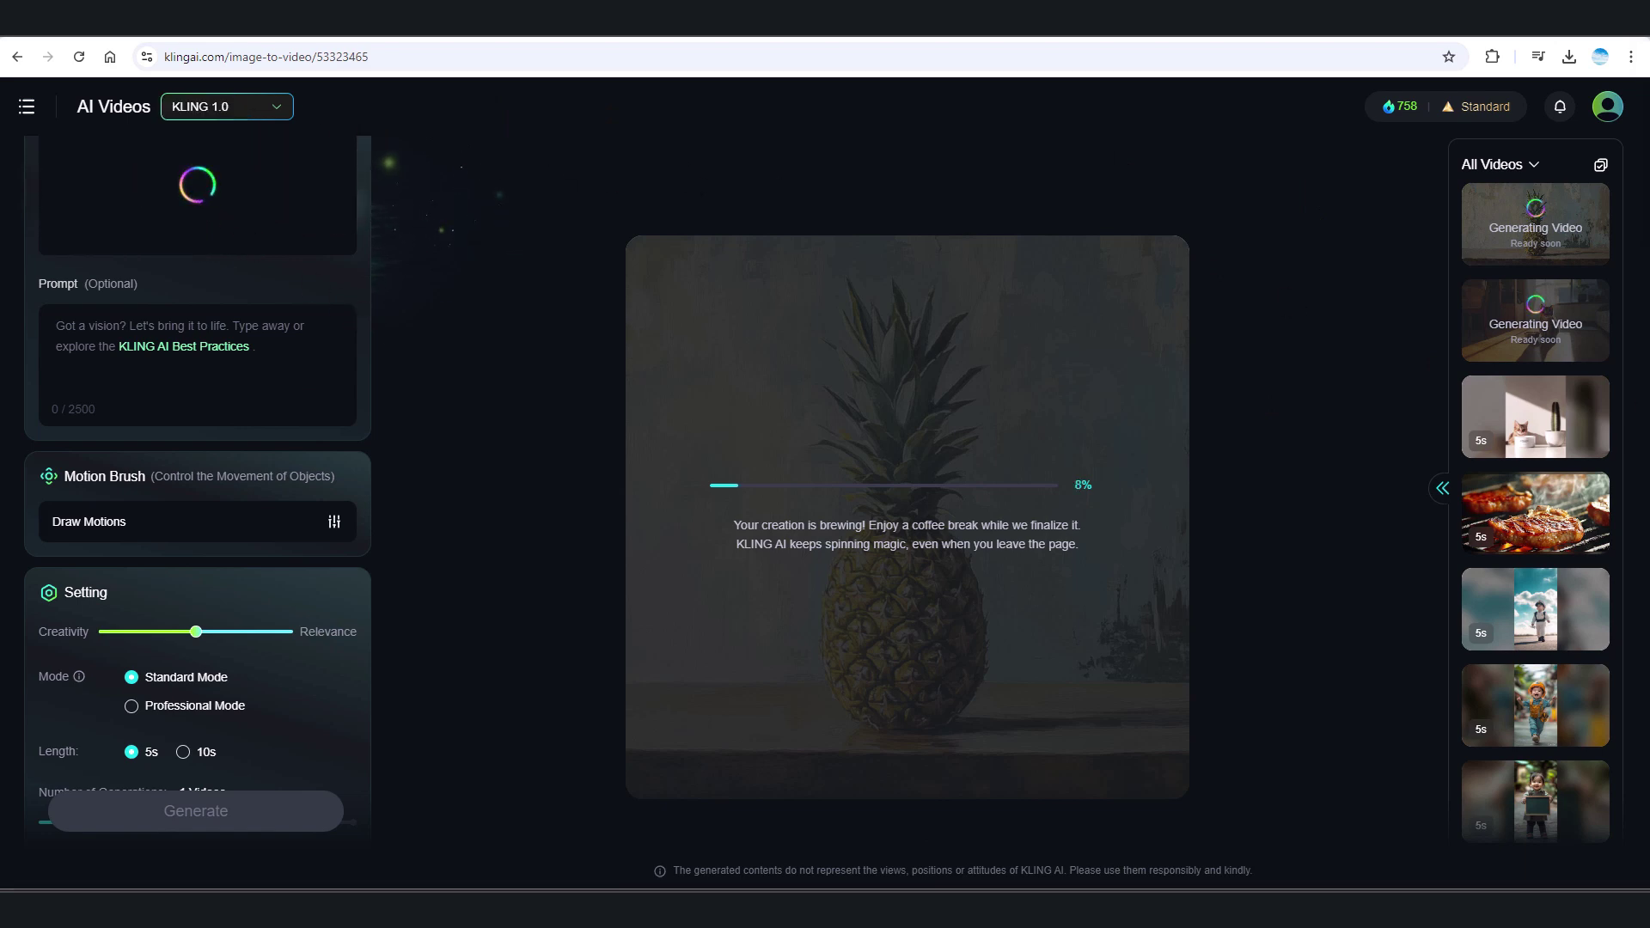
{"action": "left_click", "coordinate": [235, 37]}
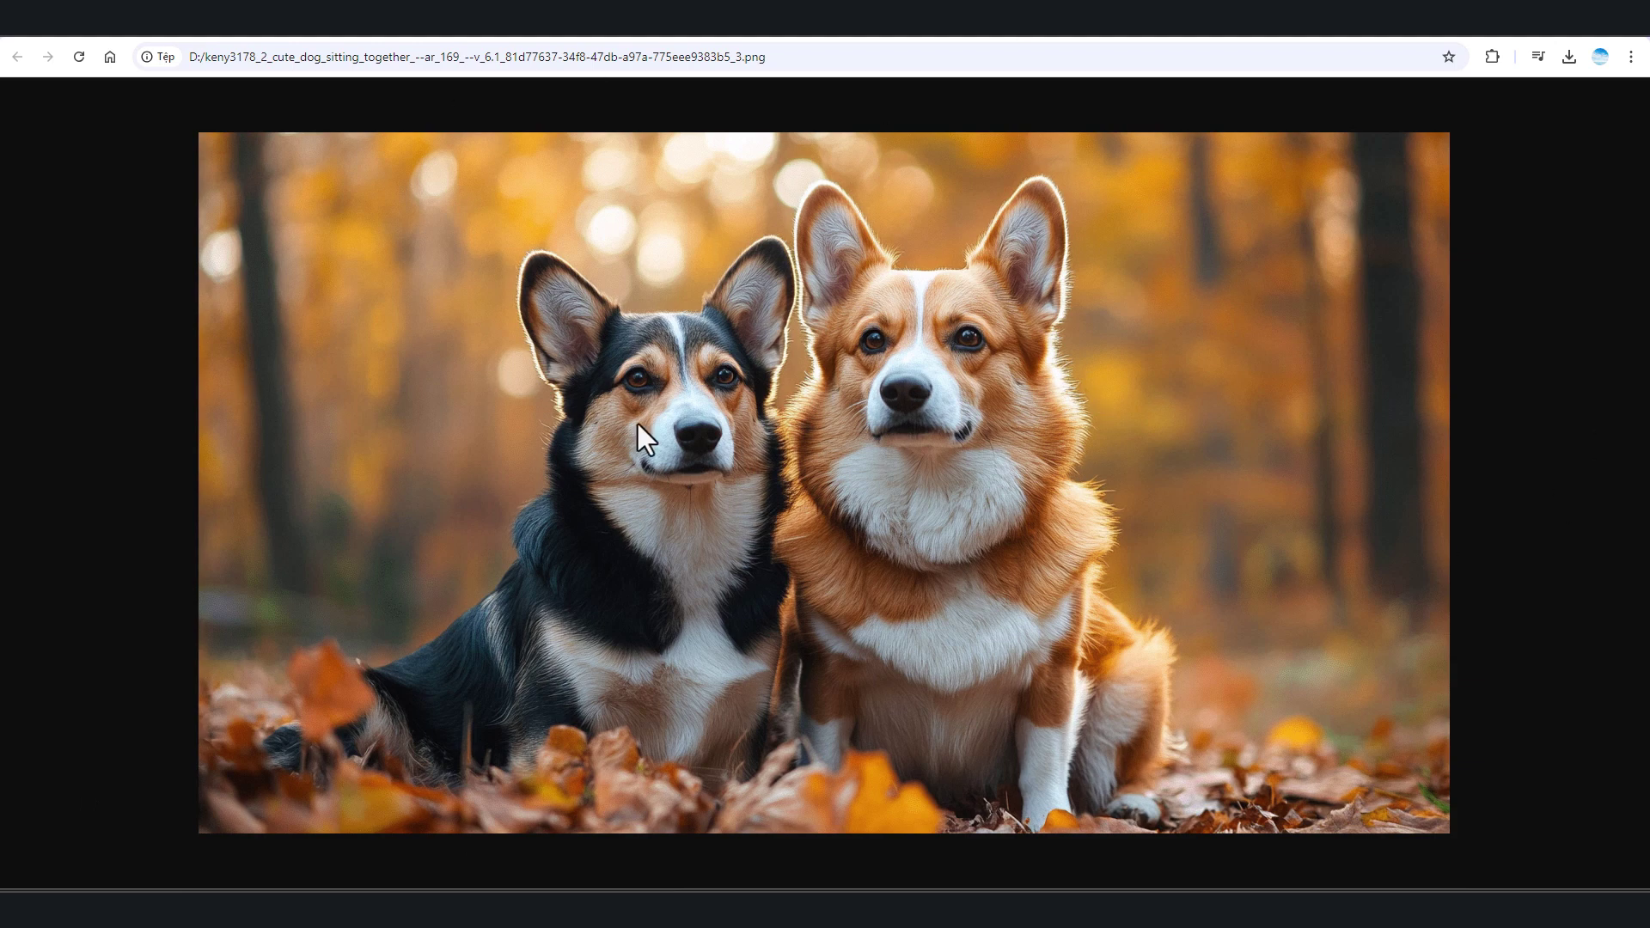
{"action": "left_click", "coordinate": [133, 29]}
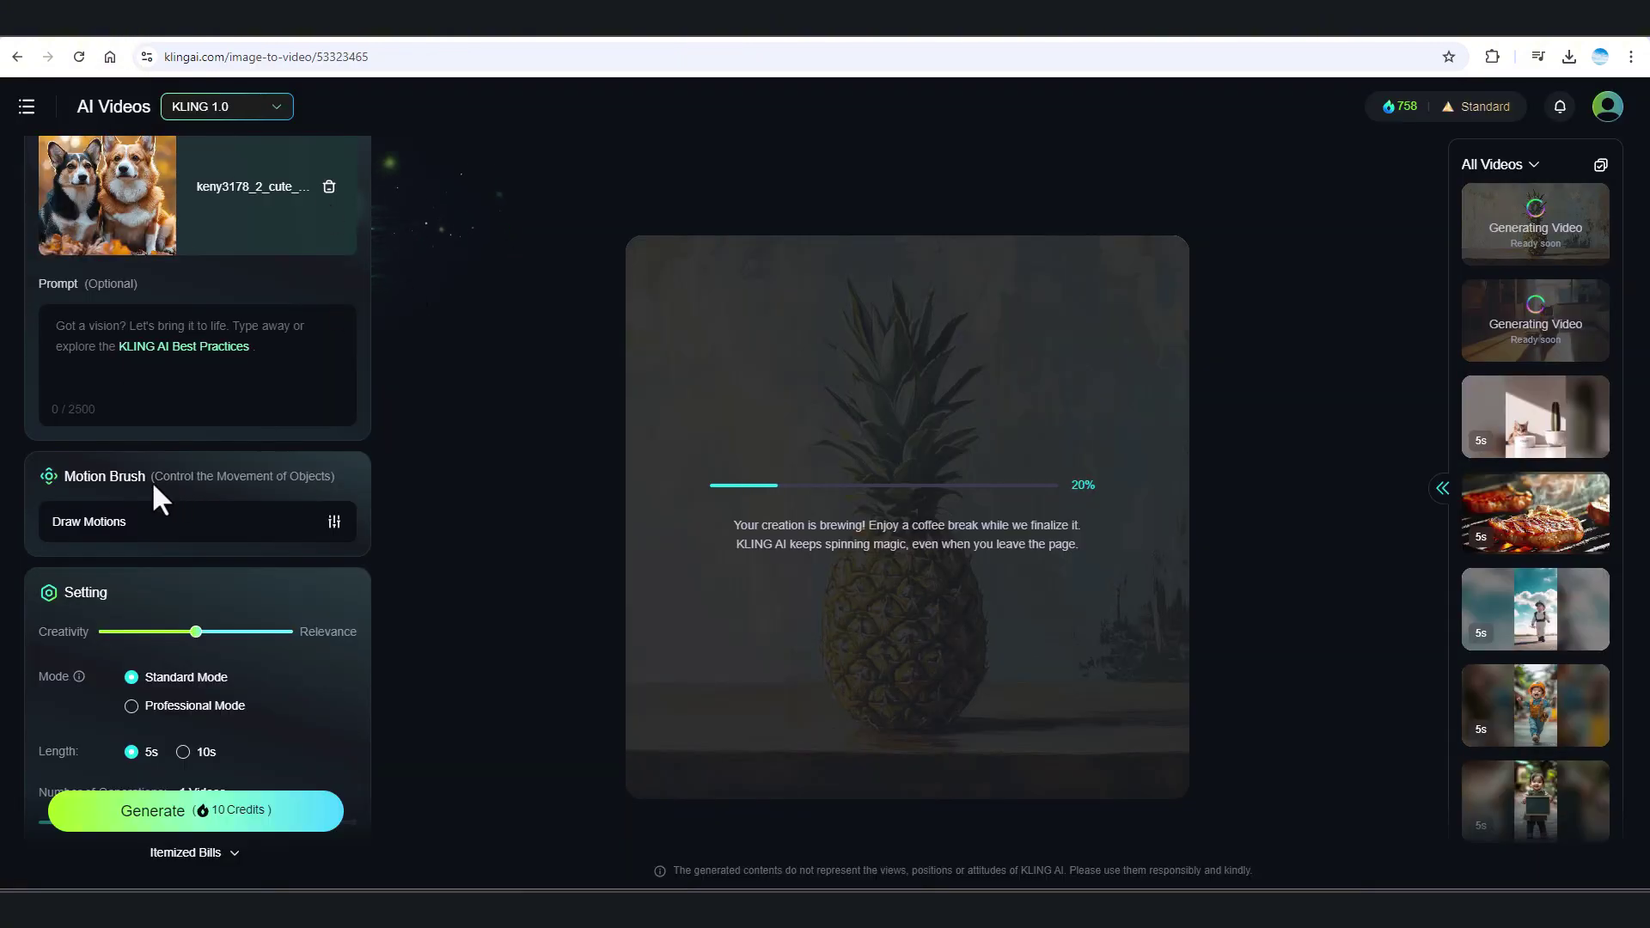
{"action": "left_click", "coordinate": [332, 528]}
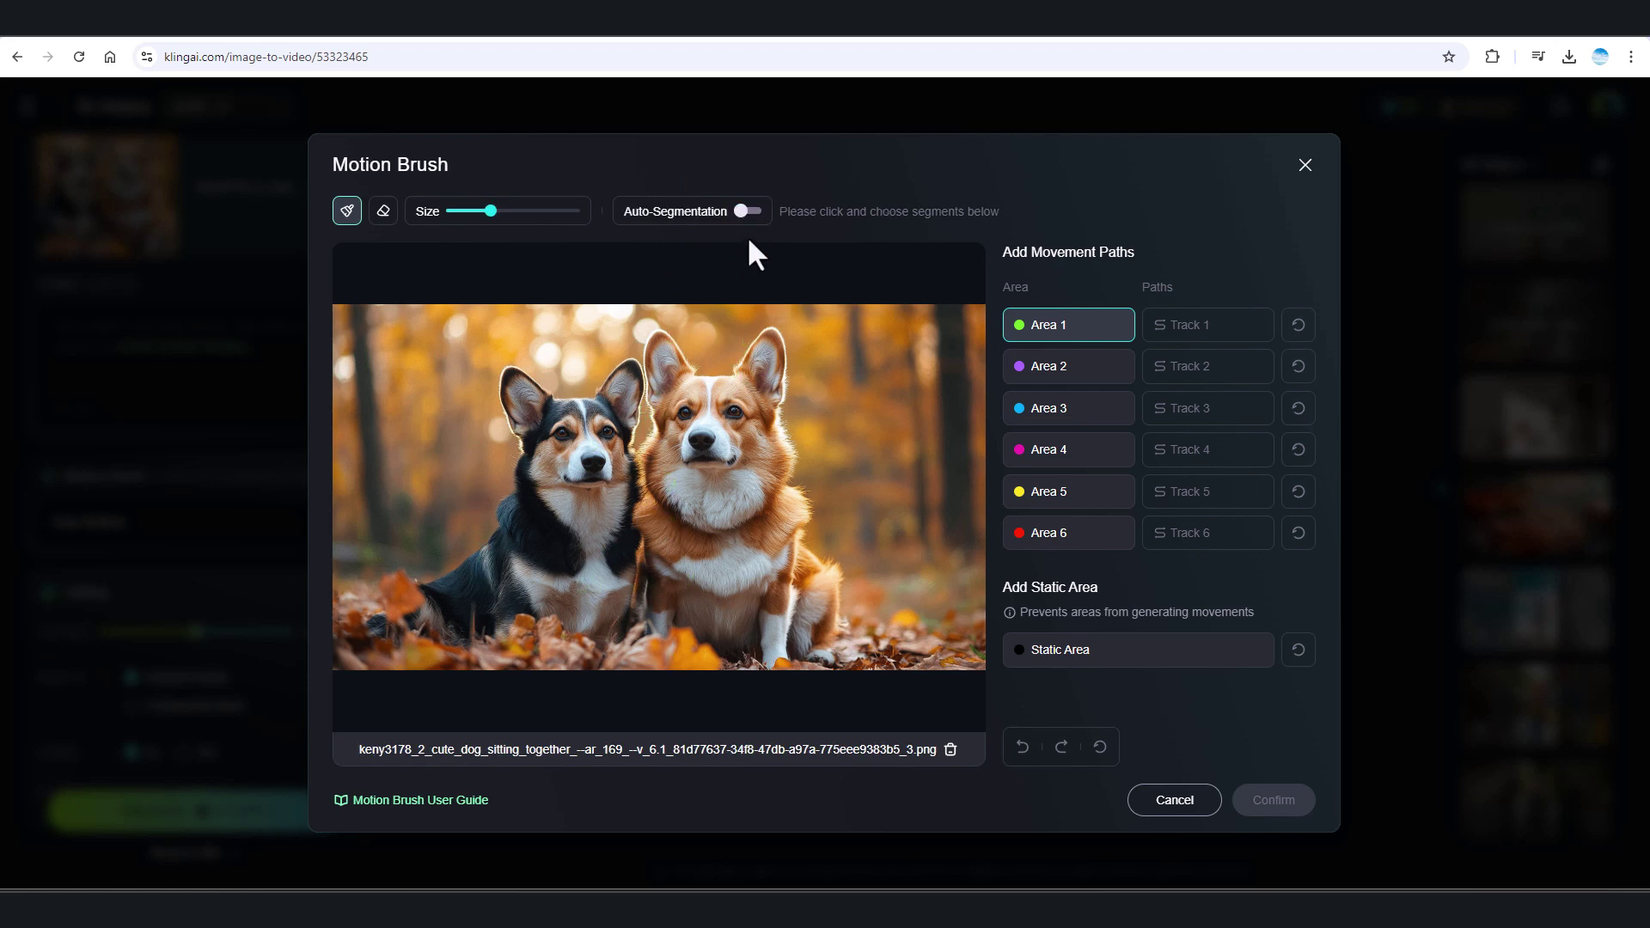
{"action": "left_click", "coordinate": [747, 210]}
{"action": "left_click", "coordinate": [569, 462]}
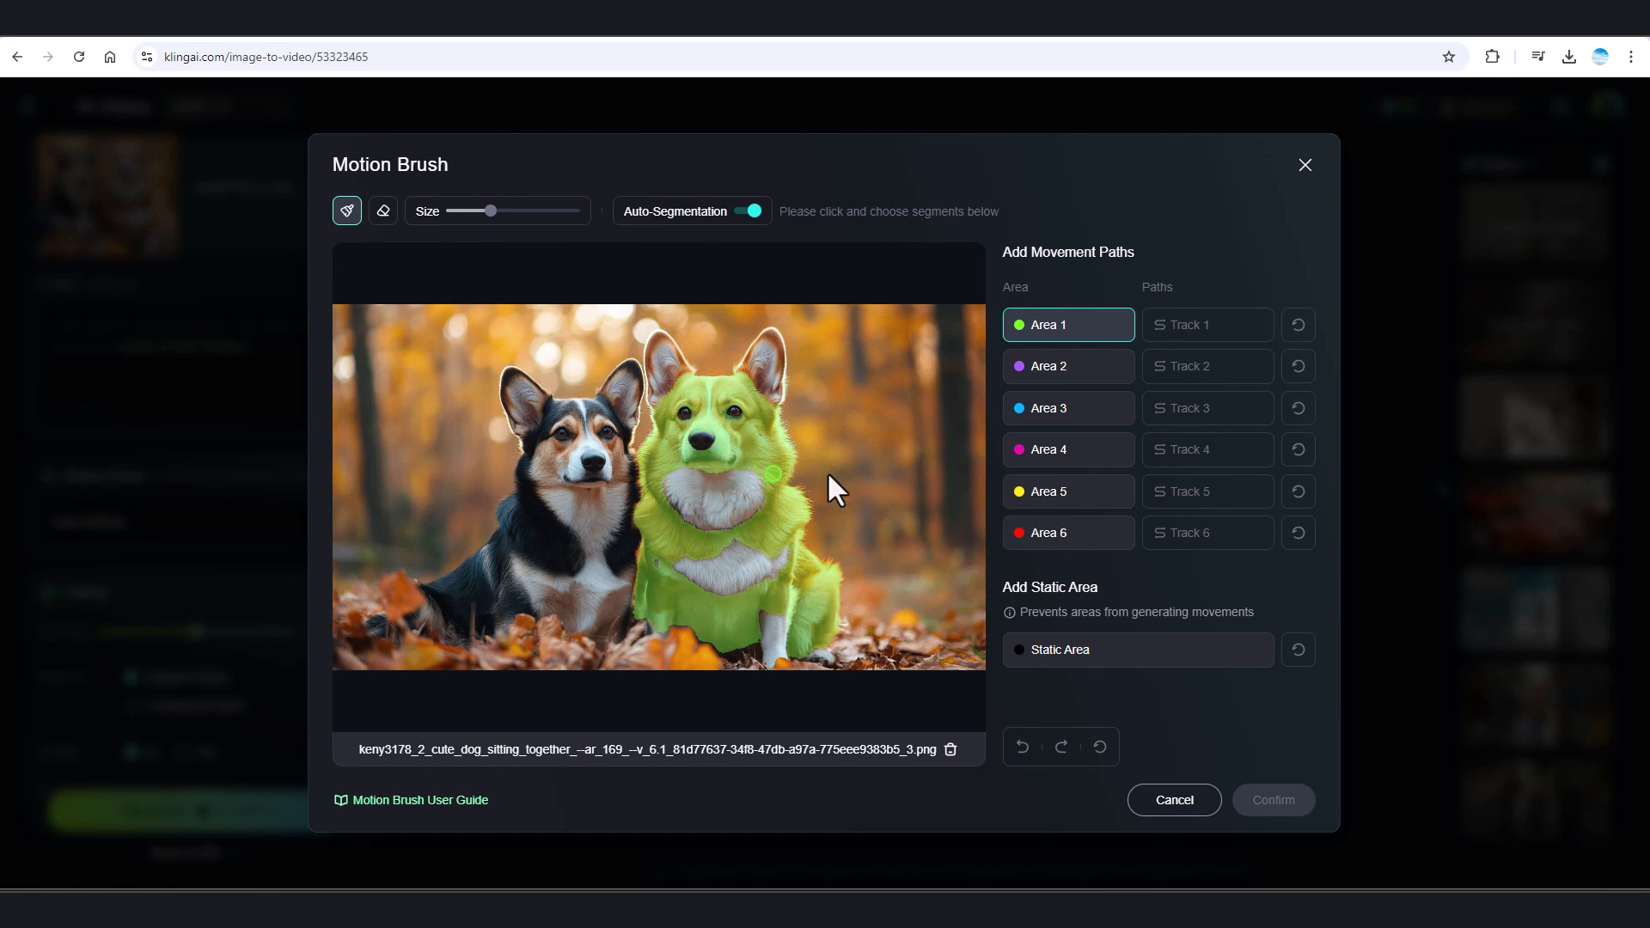
{"action": "left_click", "coordinate": [747, 212]}
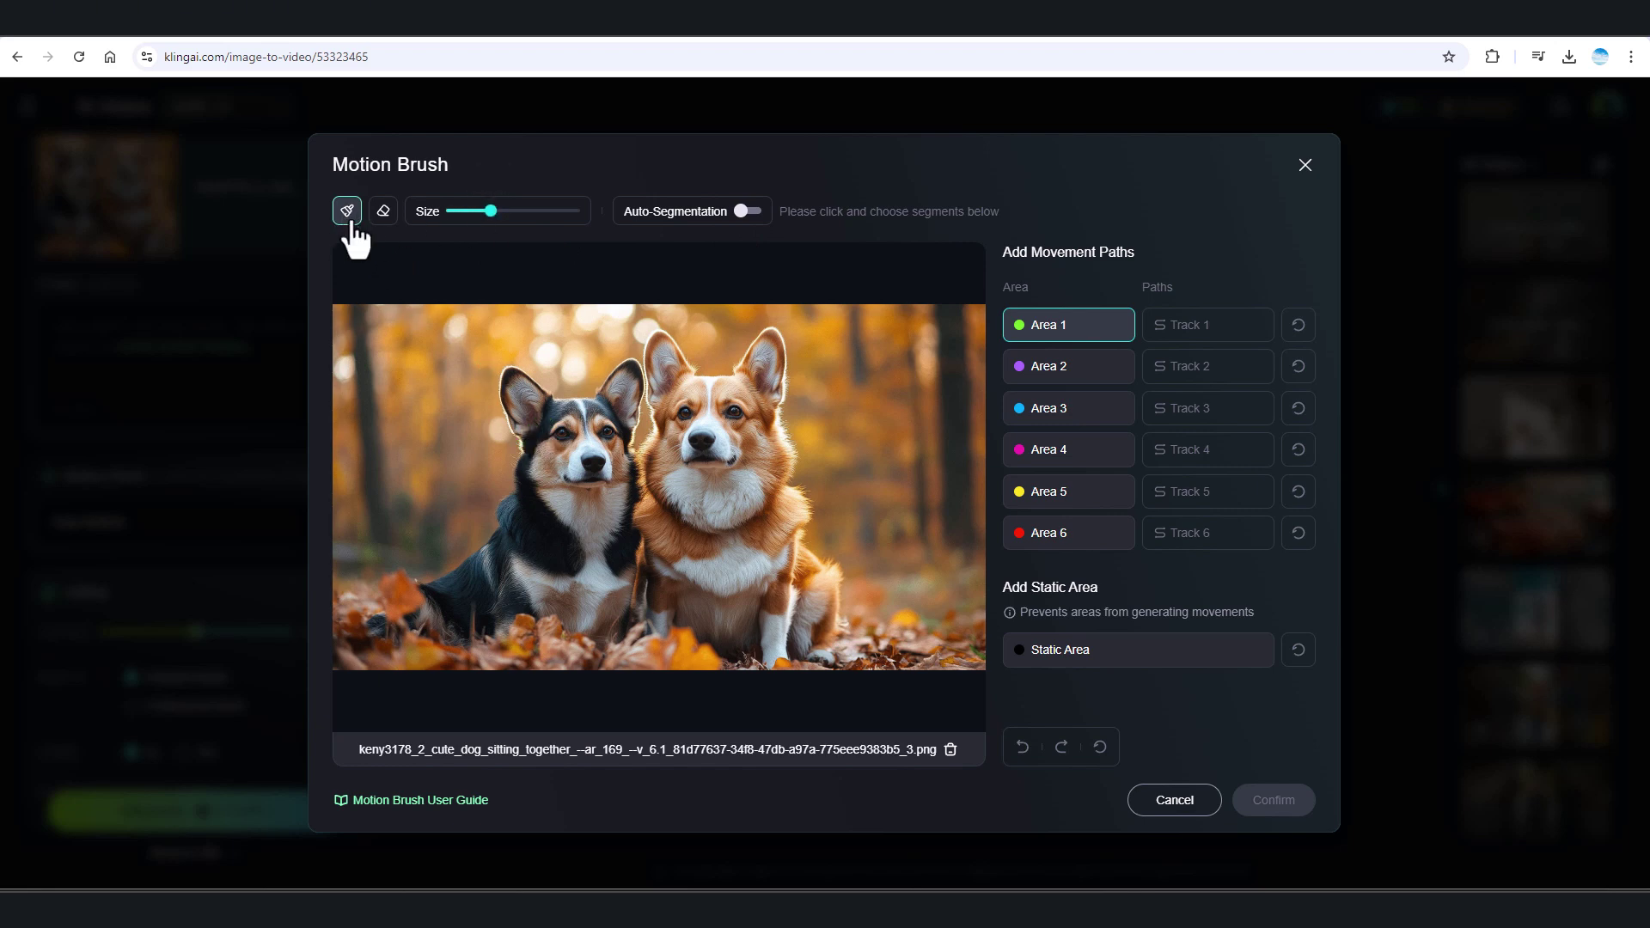
- Paint the black corgi's head and neck as Area 1 with an enlarged brush and draw Track 1 curving leftward from its muzzle
{"action": "mouse_move", "coordinate": [495, 211]}
{"action": "left_click_drag", "start_coordinate": [495, 211], "coordinate": [563, 211]}
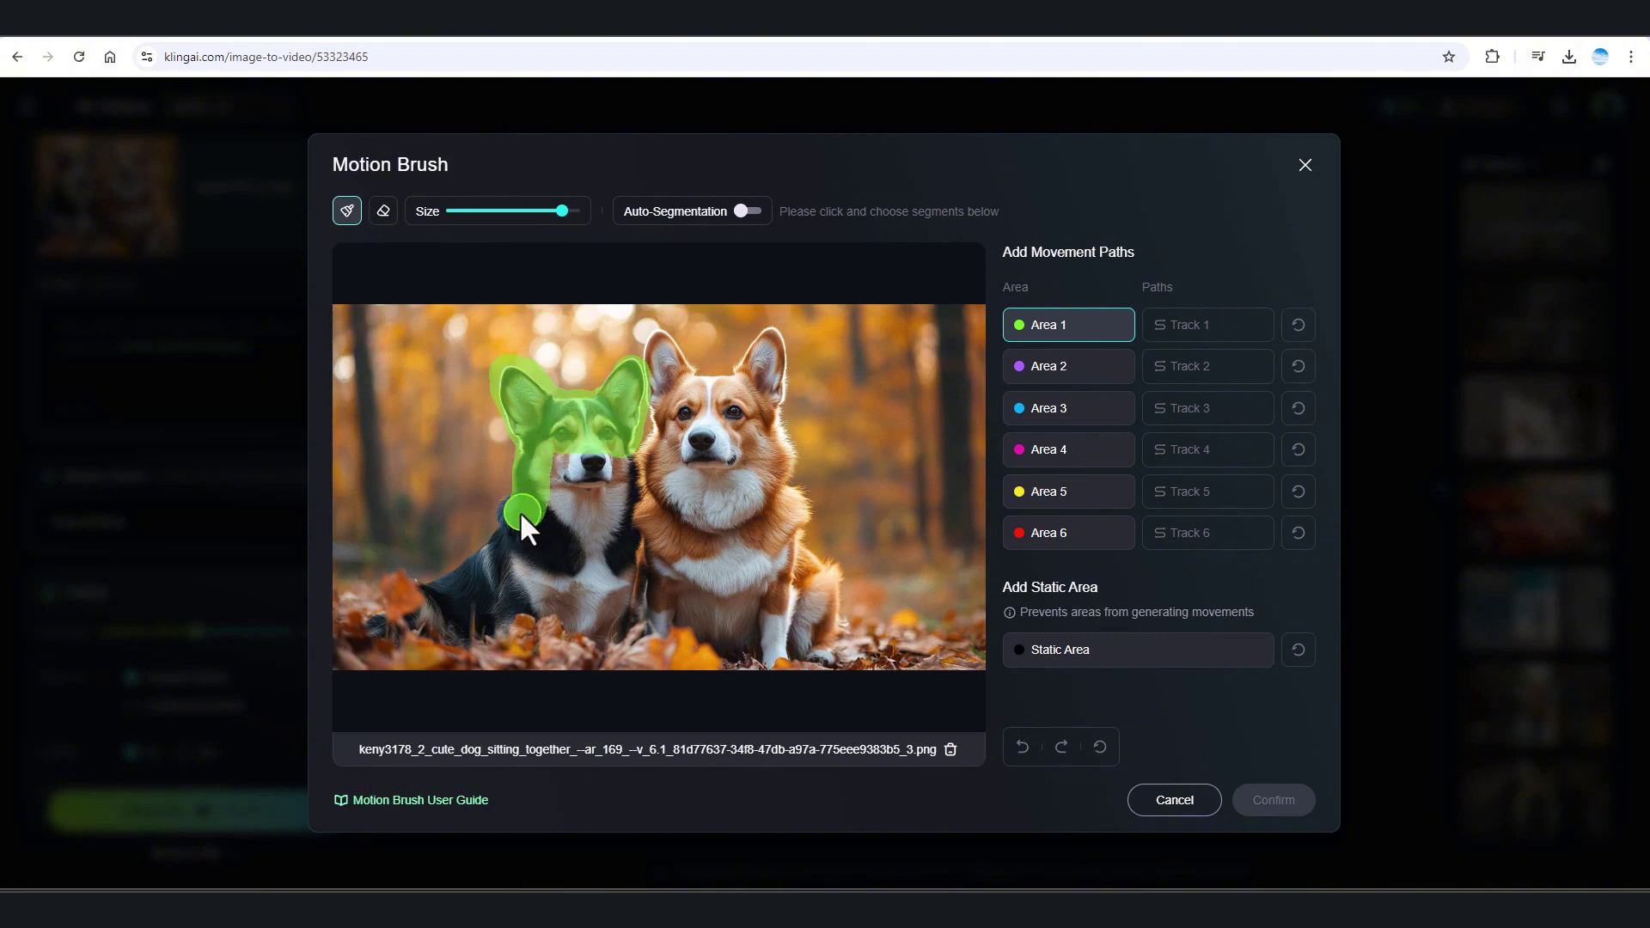
{"action": "left_click_drag", "start_coordinate": [593, 553], "coordinate": [622, 542]}
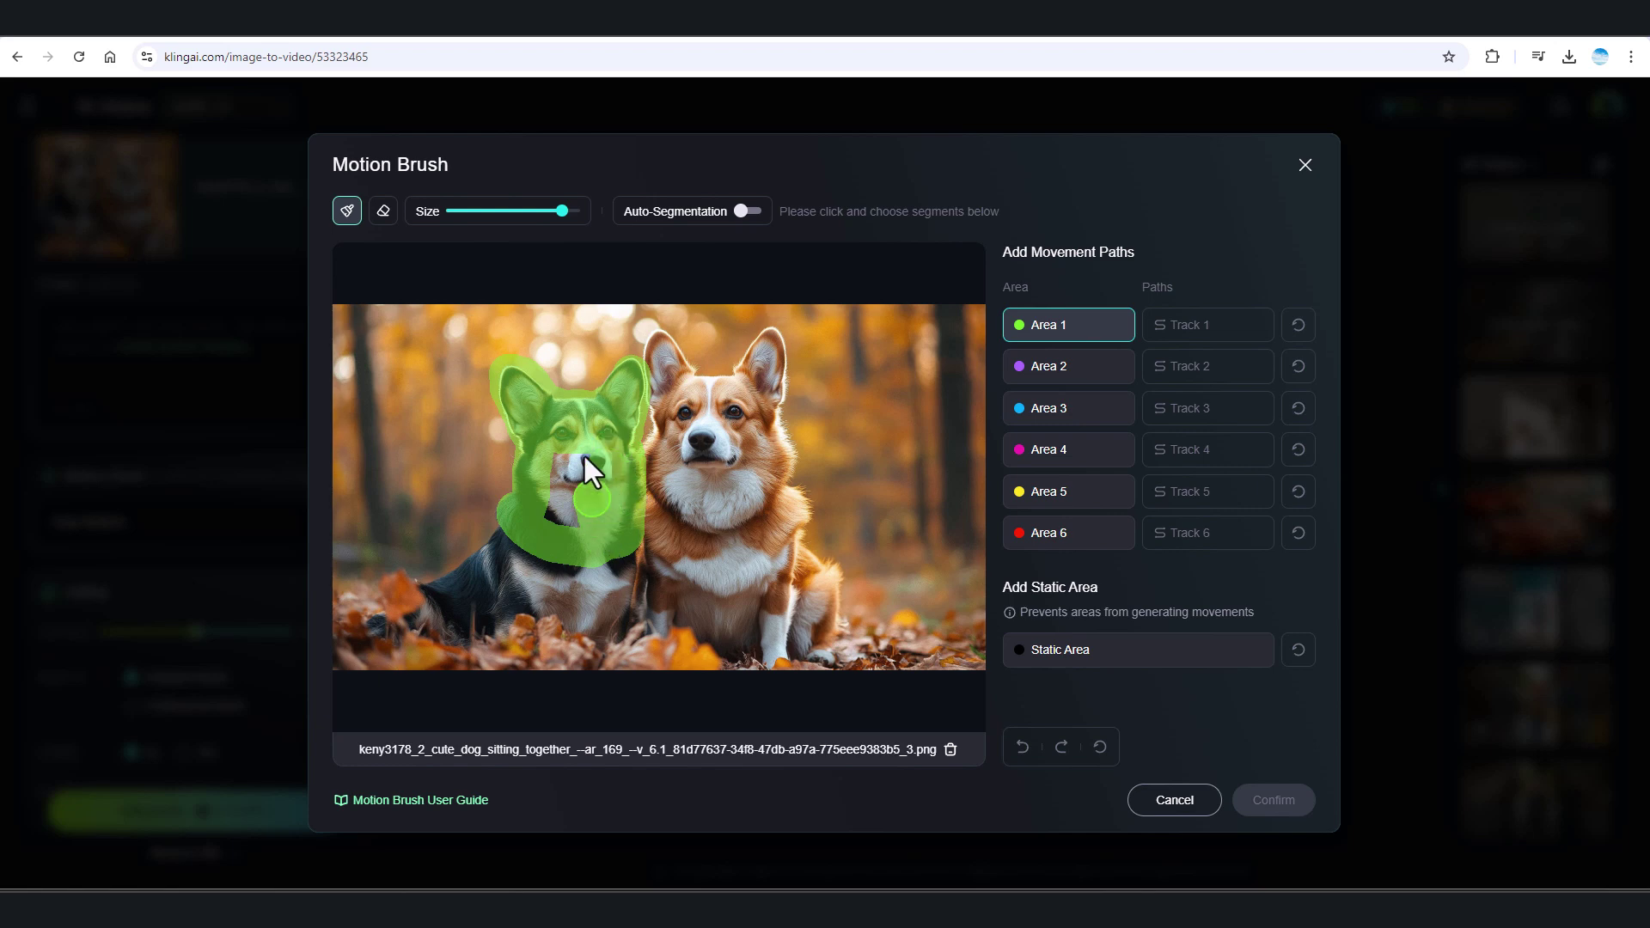
{"action": "left_click_drag", "start_coordinate": [550, 471], "coordinate": [555, 476]}
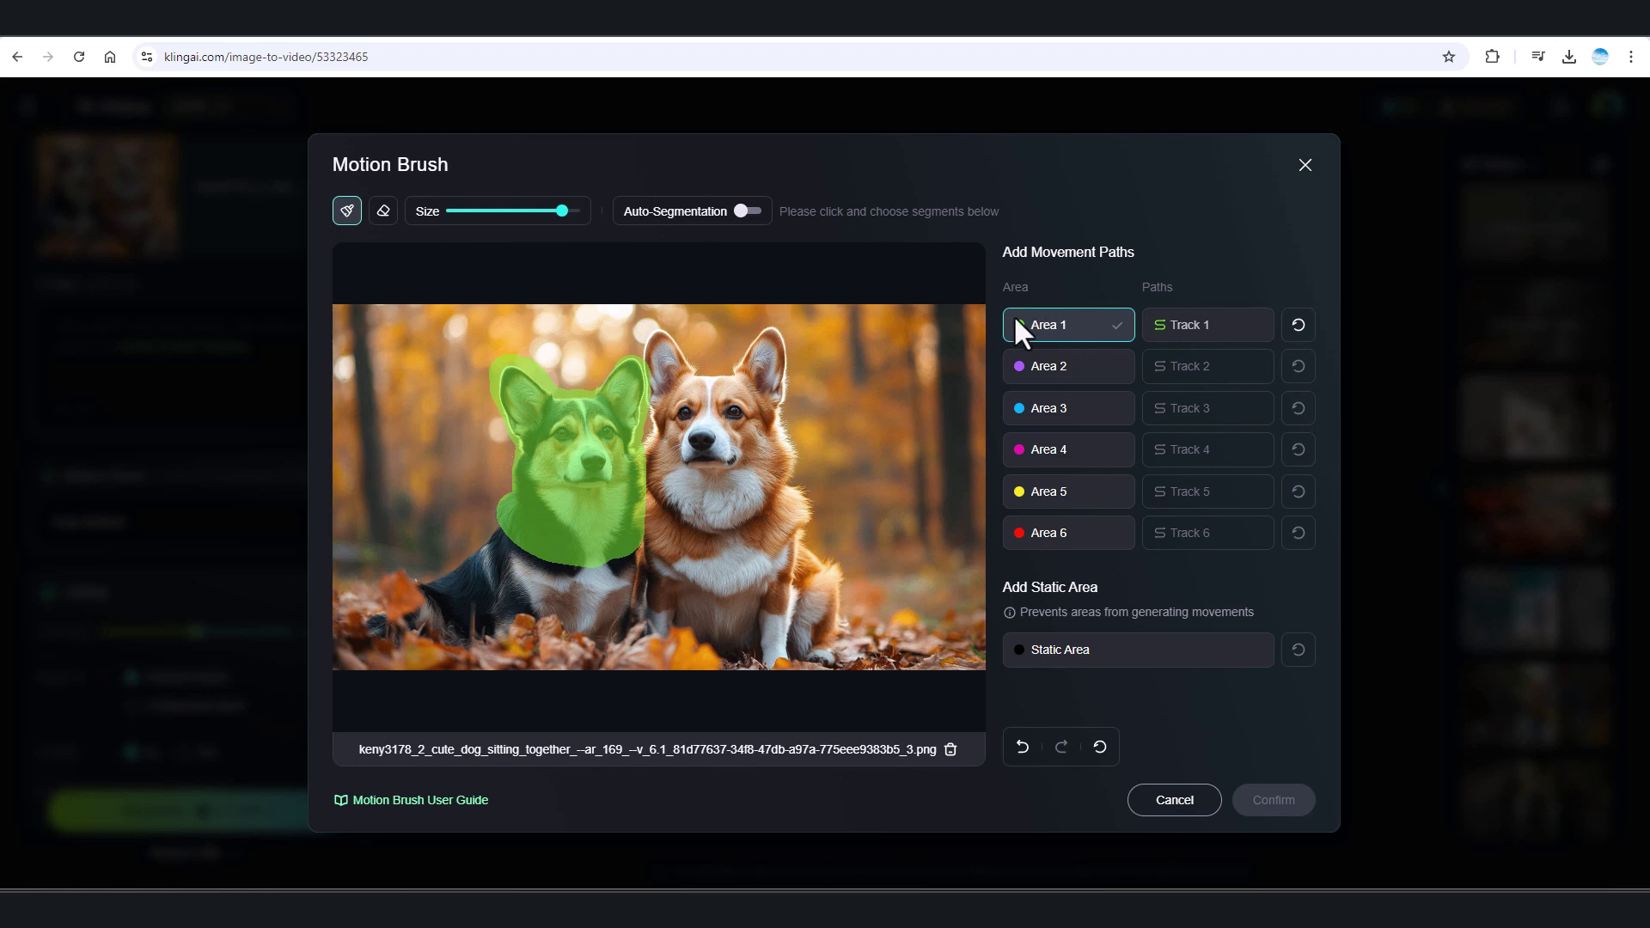
{"action": "left_click", "coordinate": [1198, 325]}
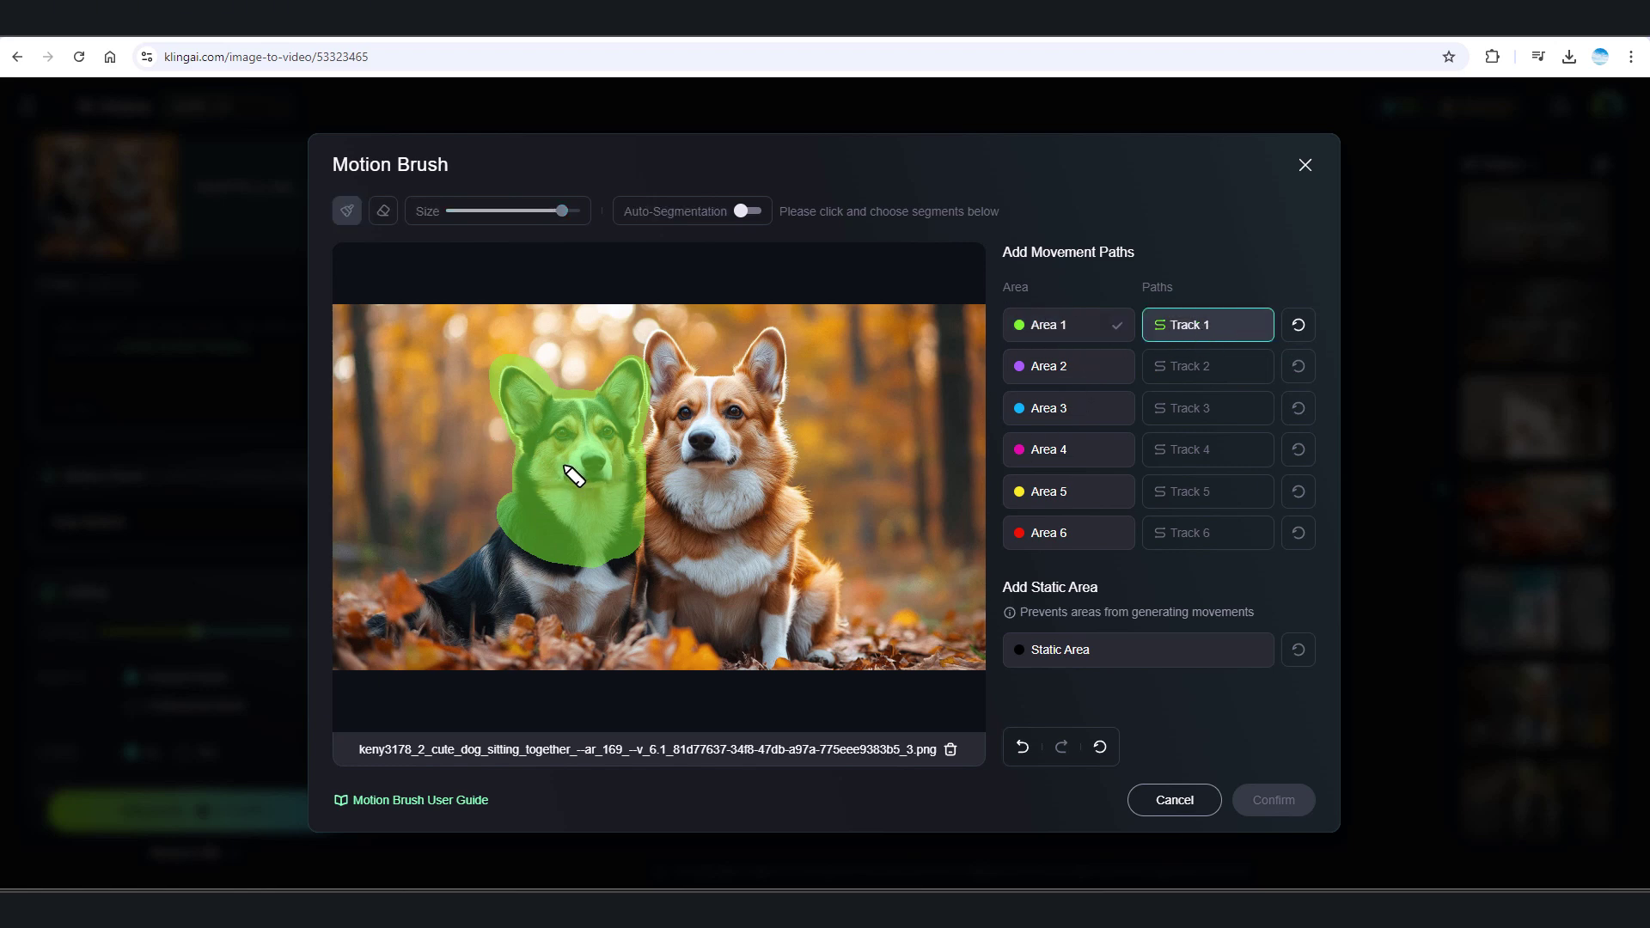
{"action": "mouse_move", "coordinate": [574, 472]}
{"action": "left_mouse_down"}
{"action": "mouse_move", "coordinate": [476, 478]}
{"action": "mouse_move", "coordinate": [427, 456]}
{"action": "left_mouse_up"}
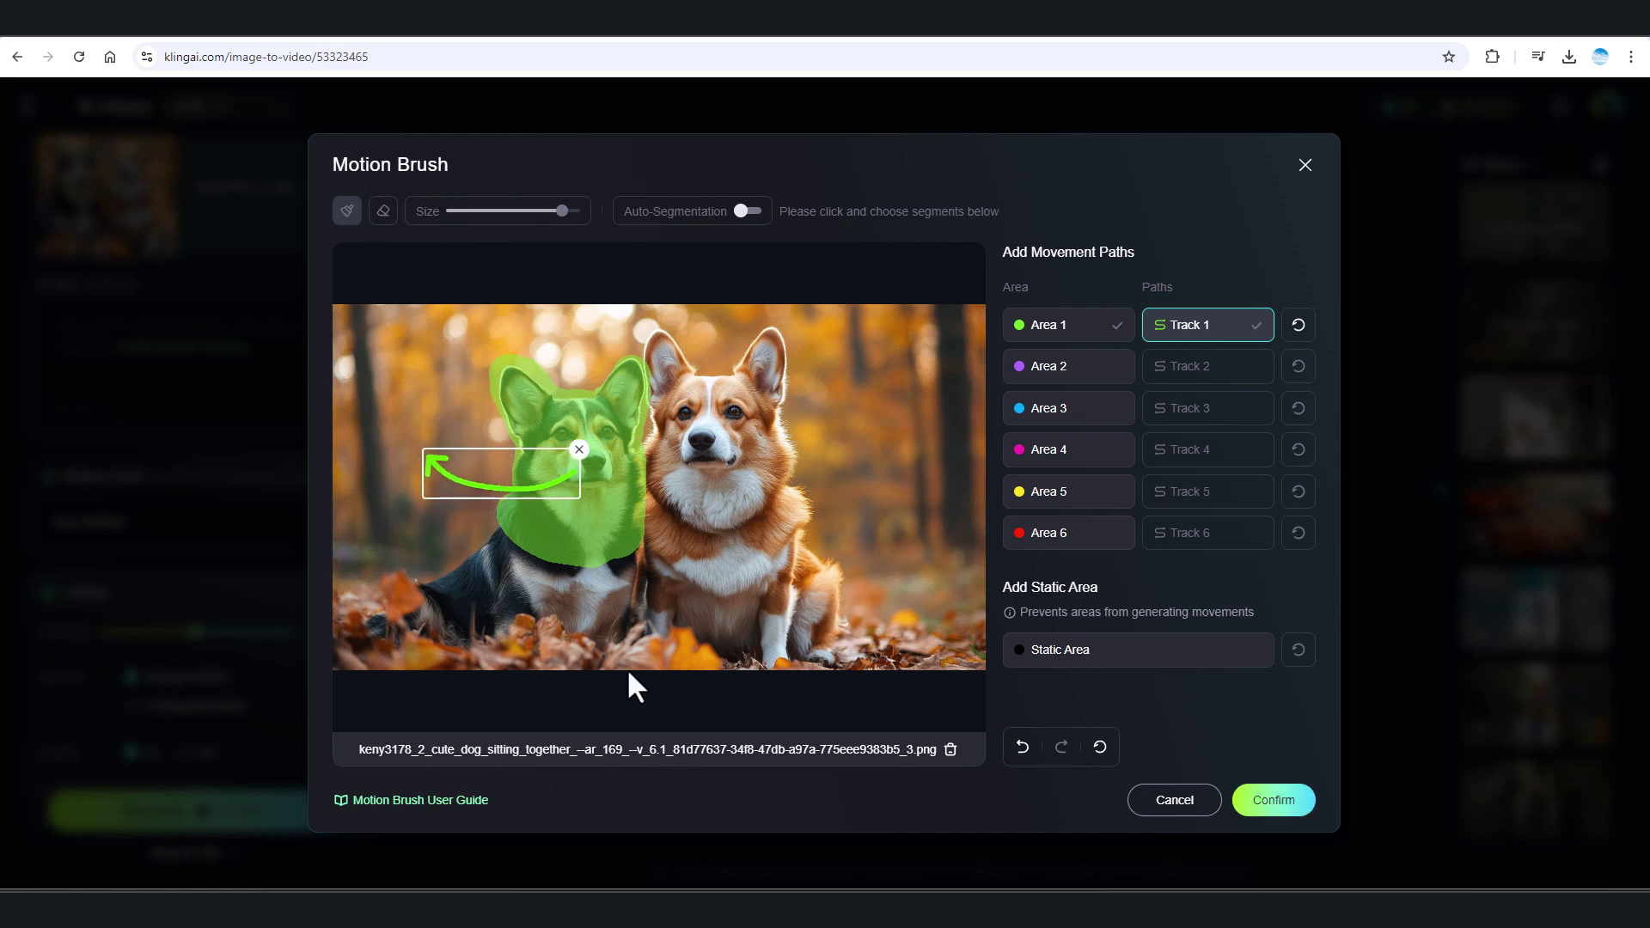
- Paint the orange corgi's head and neck as Area 2 and draw Track 2 arcing rightward from its neck and hooking back down
{"action": "left_click", "coordinate": [1080, 368]}
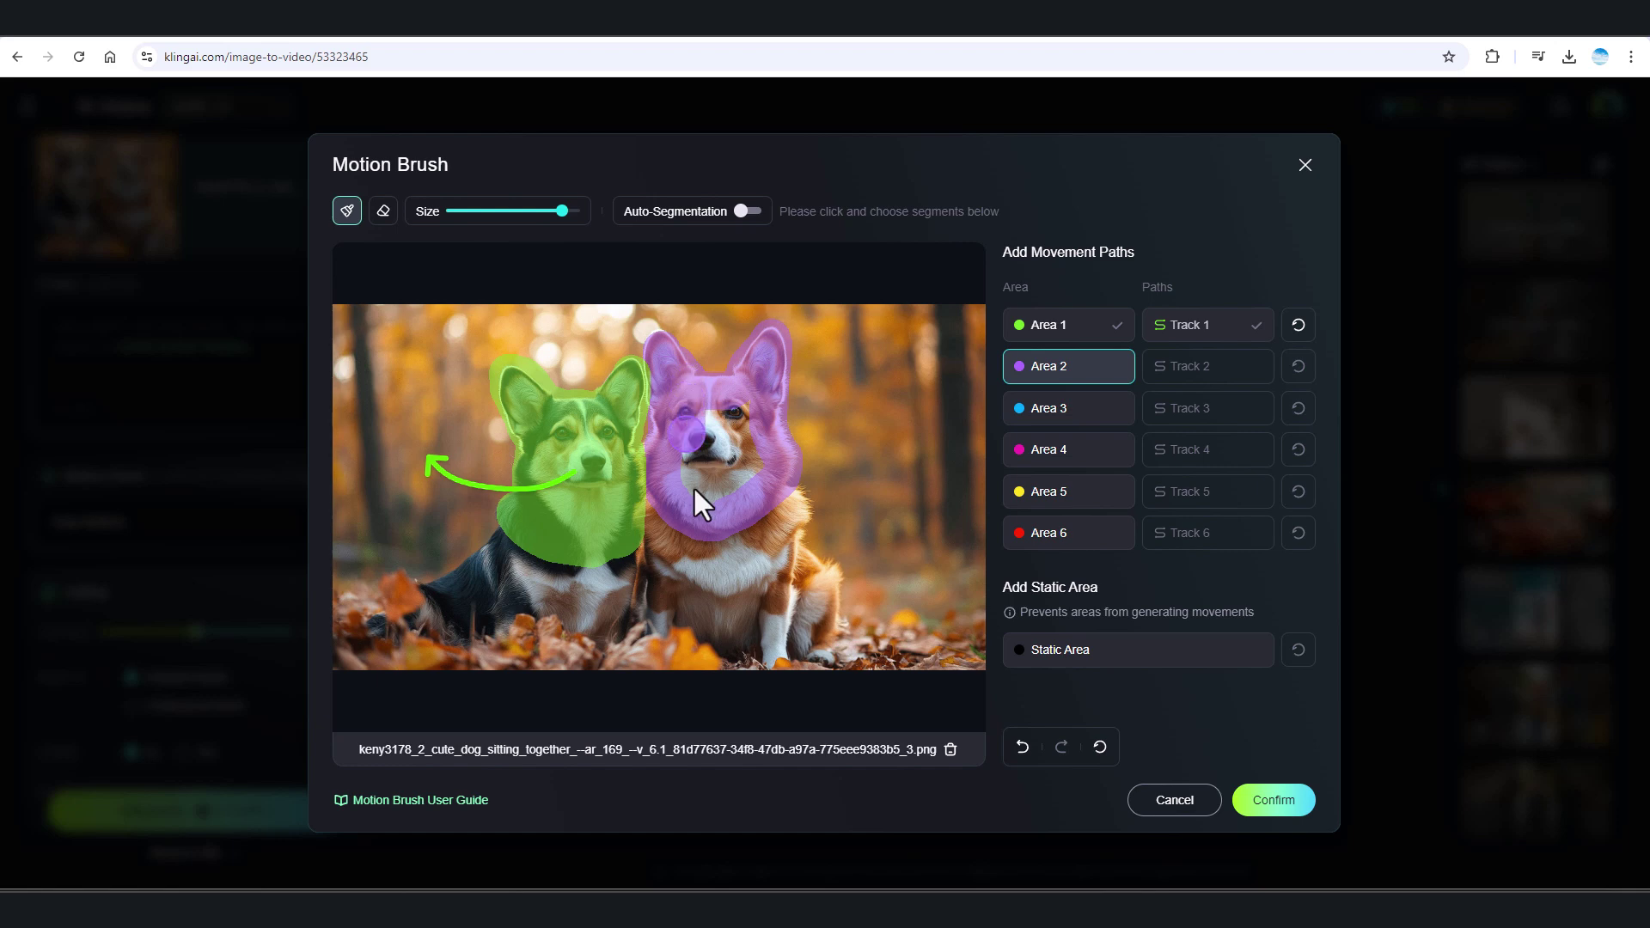
{"action": "left_click_drag", "start_coordinate": [710, 421], "coordinate": [680, 479]}
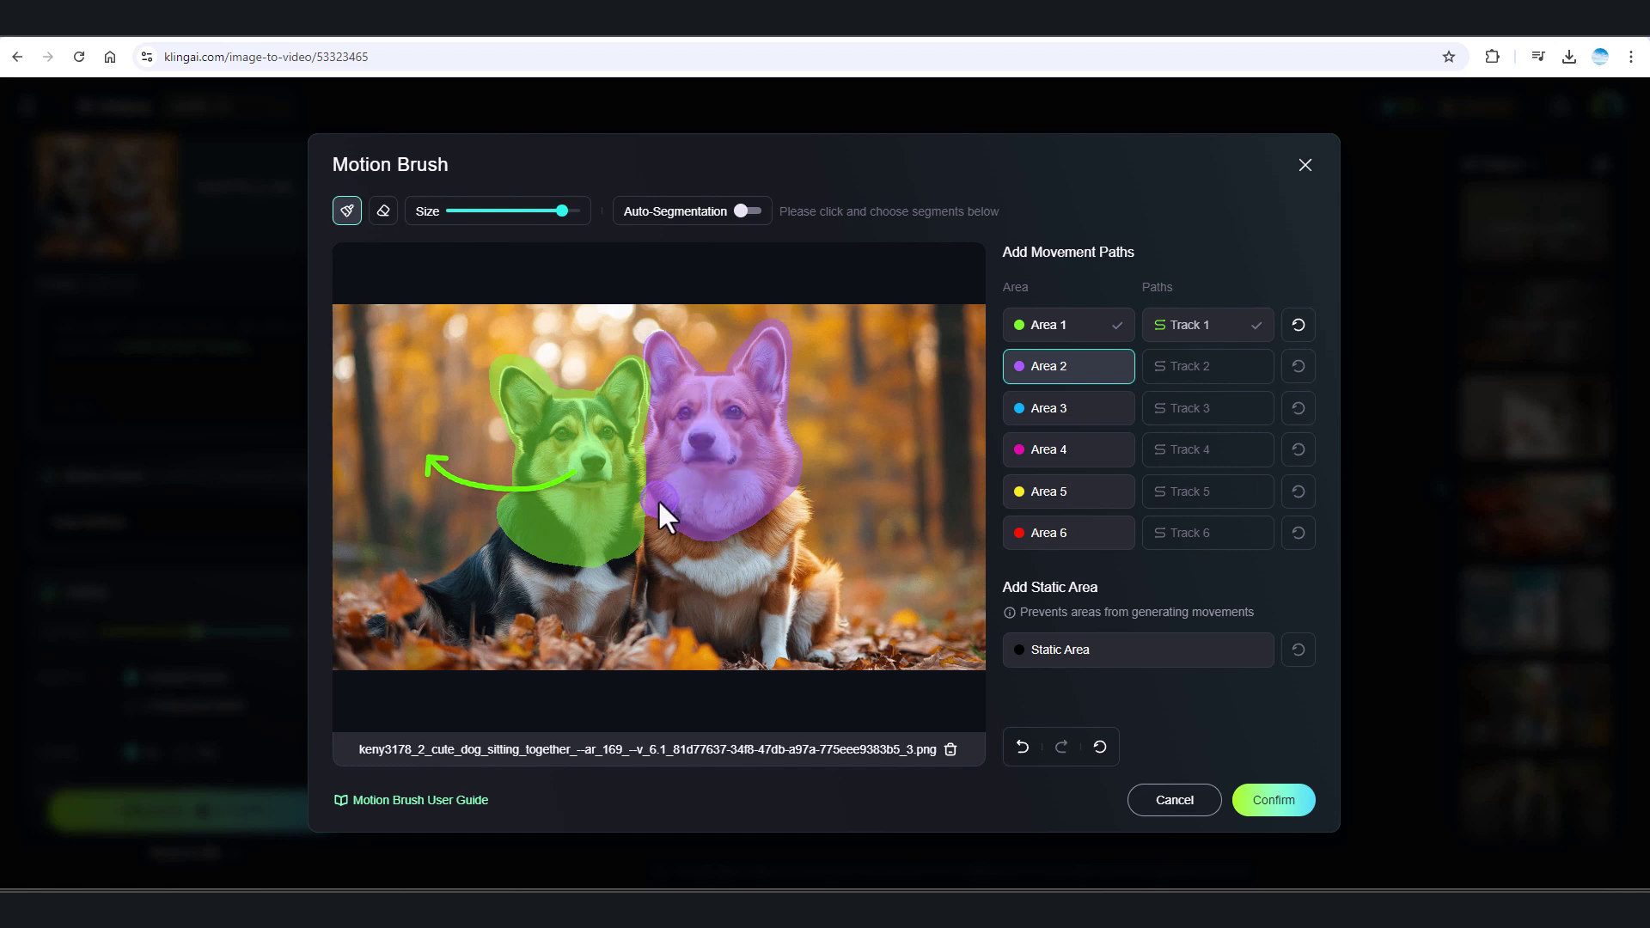
{"action": "left_click", "coordinate": [791, 502]}
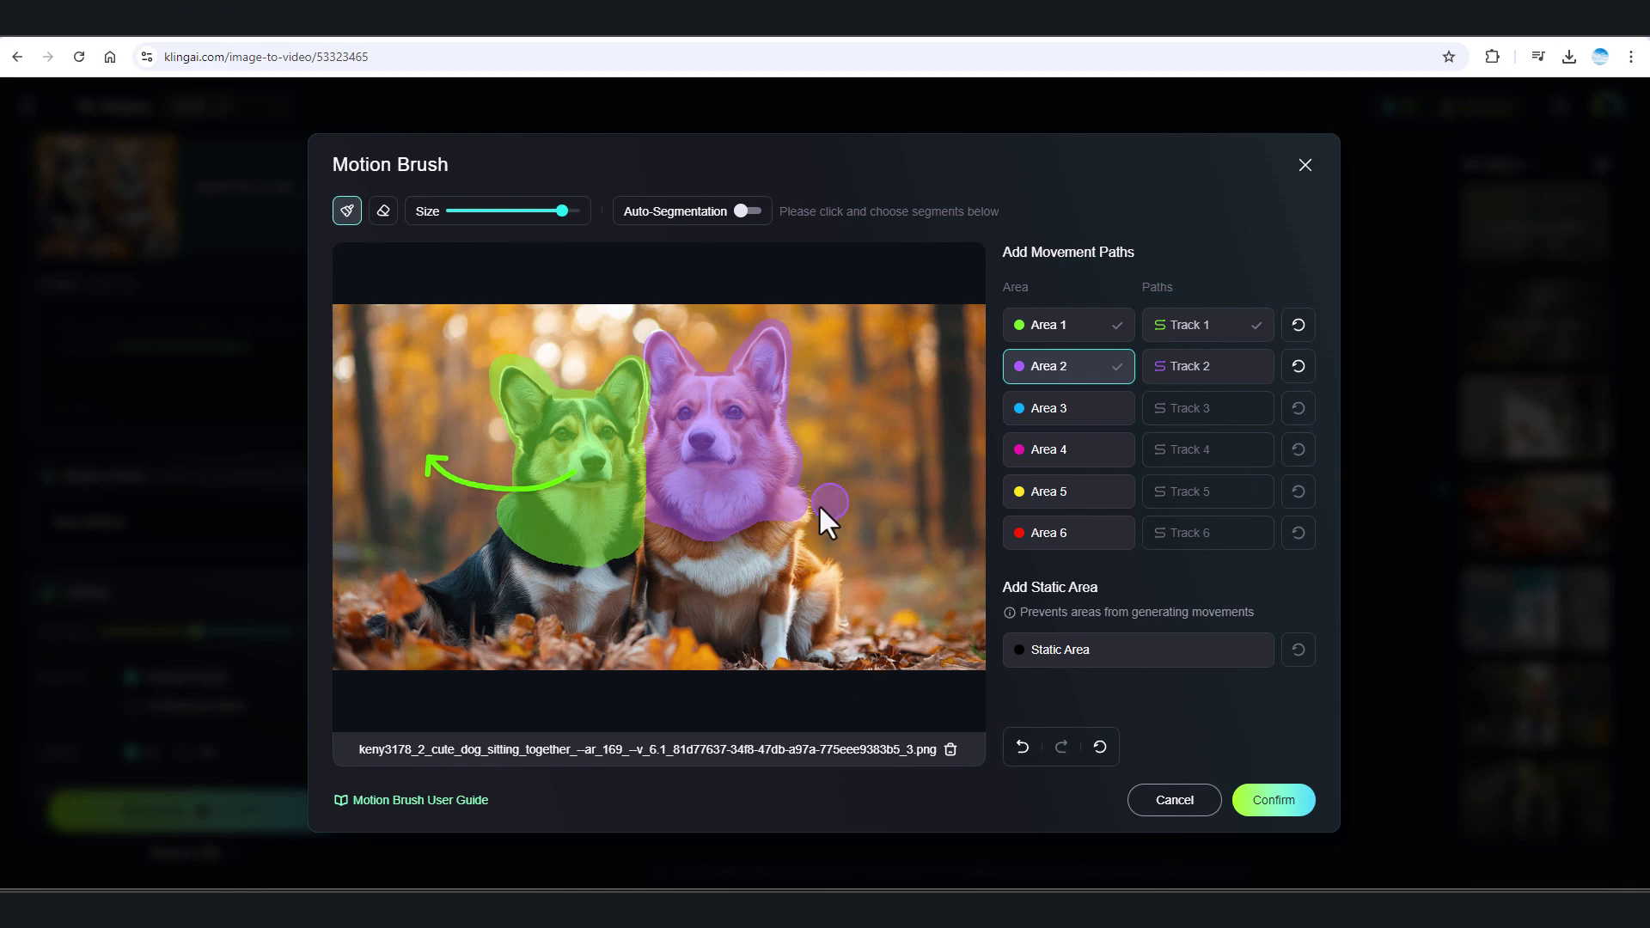
{"action": "left_click", "coordinate": [1229, 367]}
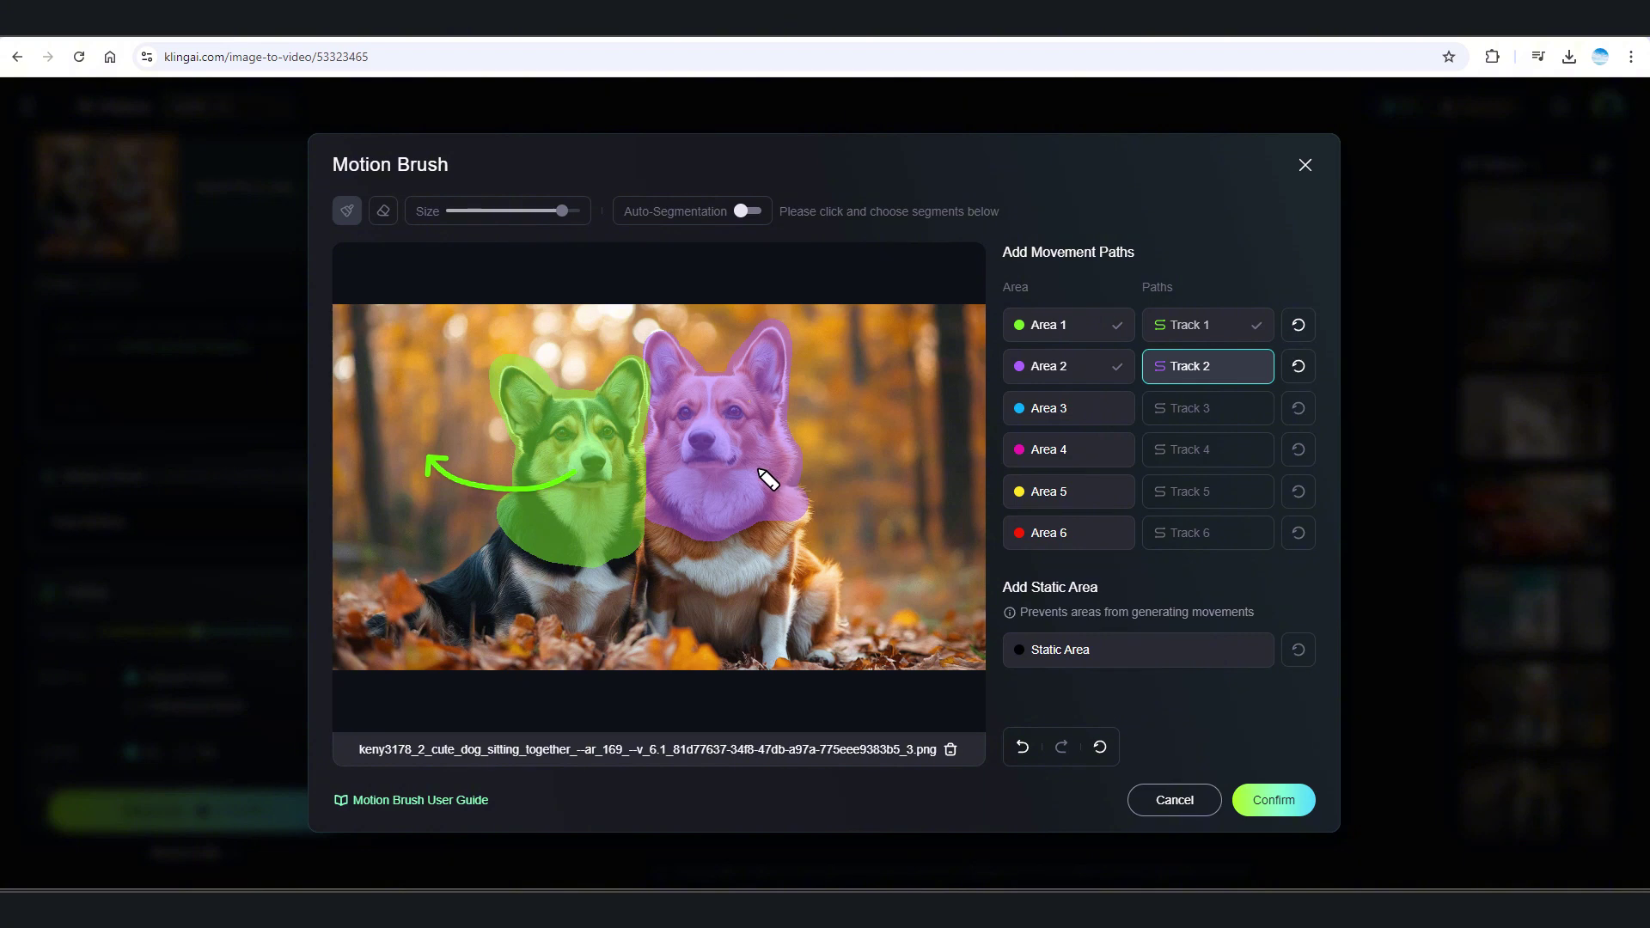
{"action": "mouse_move", "coordinate": [765, 472]}
{"action": "left_mouse_down"}
{"action": "mouse_move", "coordinate": [921, 407]}
{"action": "mouse_move", "coordinate": [942, 447]}
{"action": "mouse_move", "coordinate": [928, 481]}
{"action": "mouse_move", "coordinate": [903, 507]}
{"action": "left_mouse_up"}
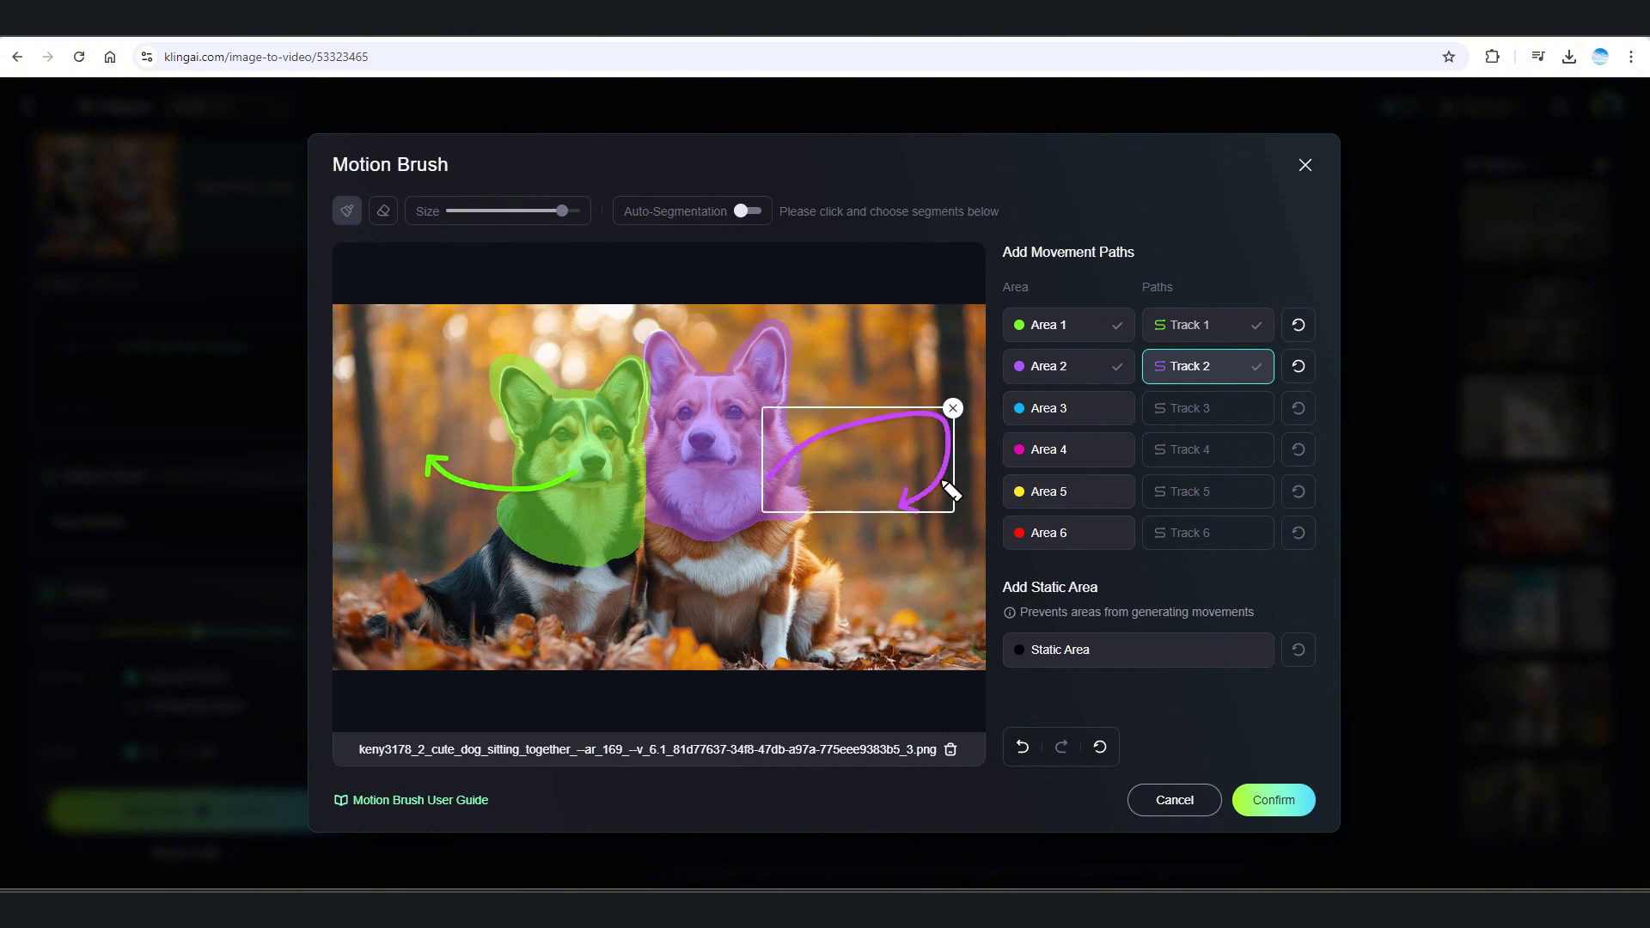
- Paint four small background patches around the corgis as Area 3, two on each side of the picture
{"action": "left_click", "coordinate": [1059, 410]}
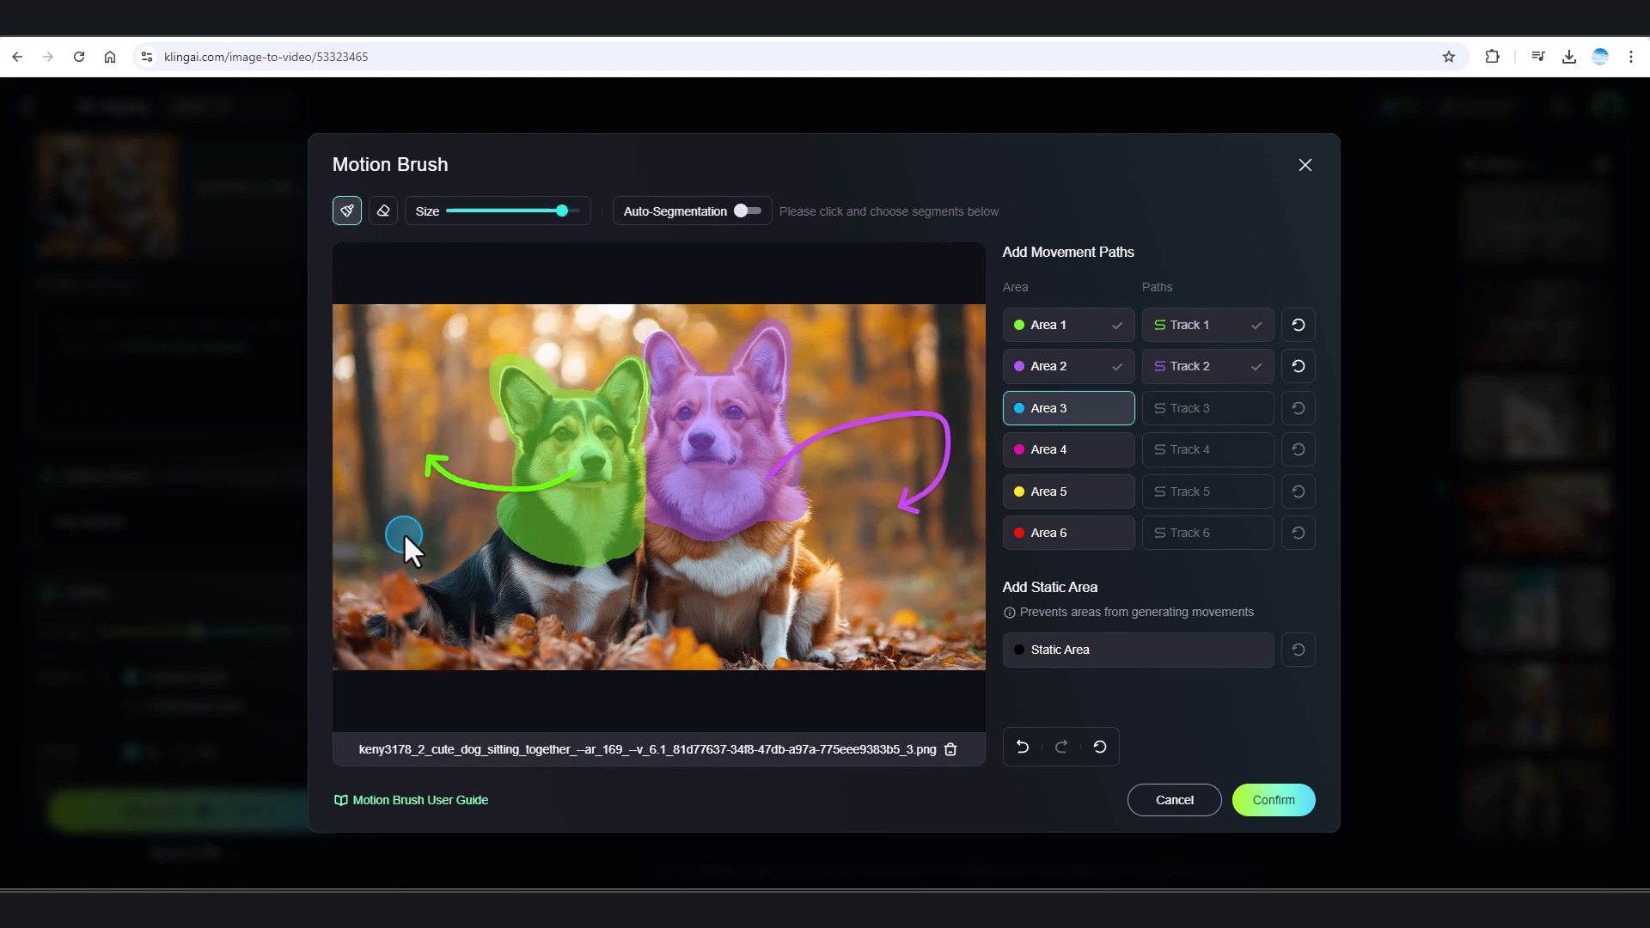
{"action": "left_click", "coordinate": [403, 348]}
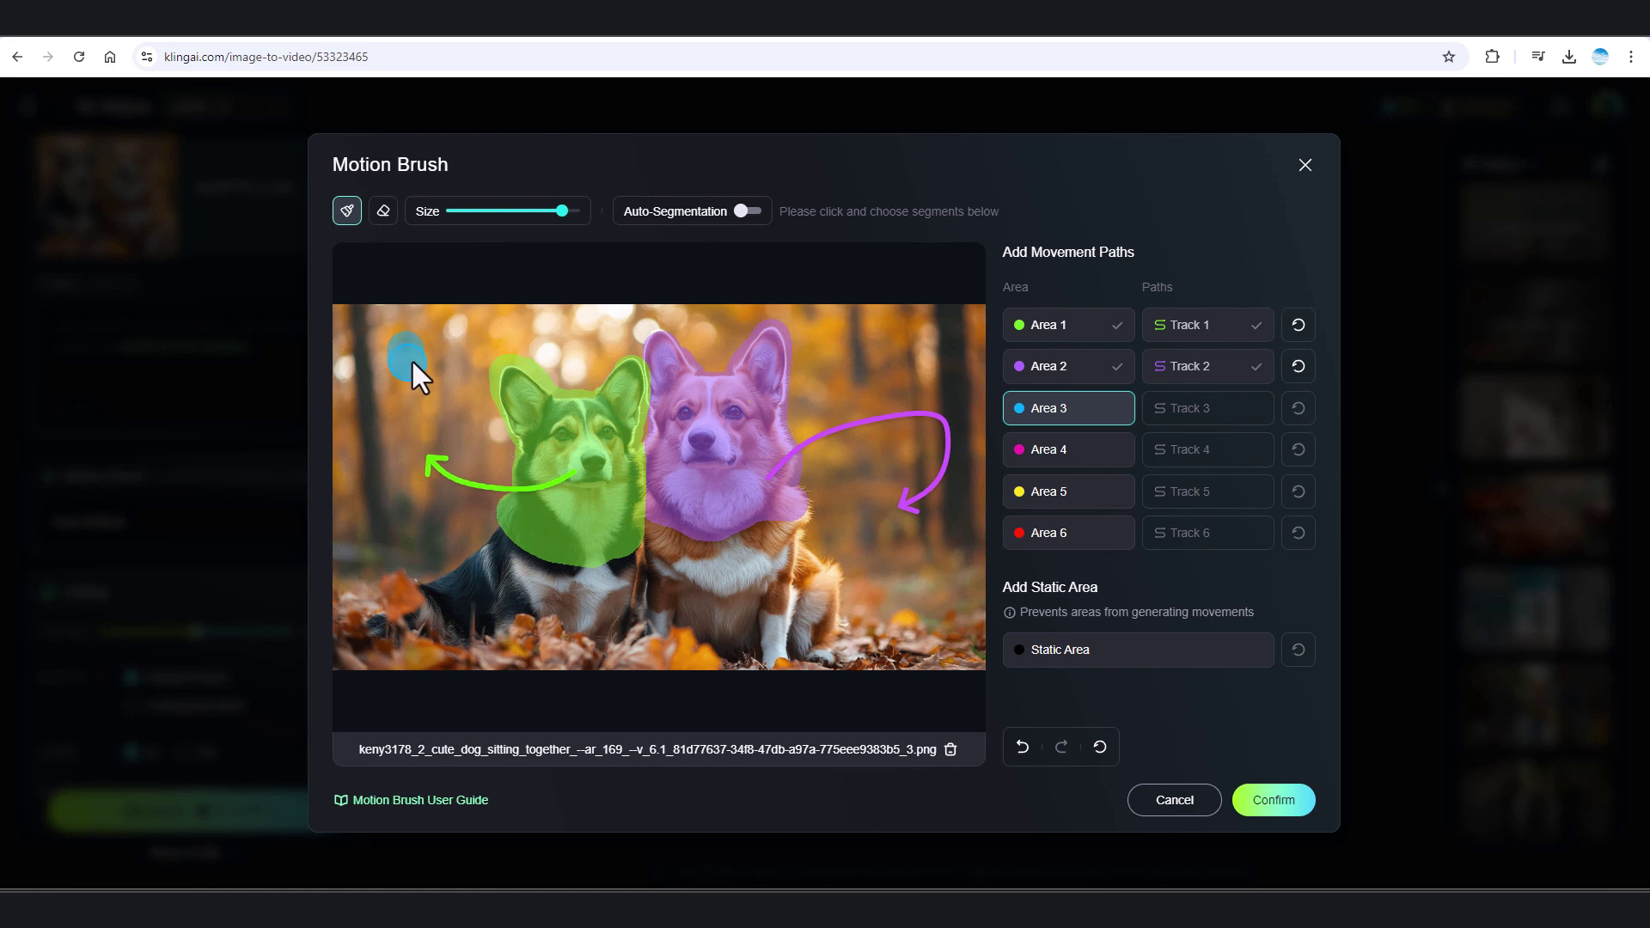
{"action": "left_click", "coordinate": [430, 348]}
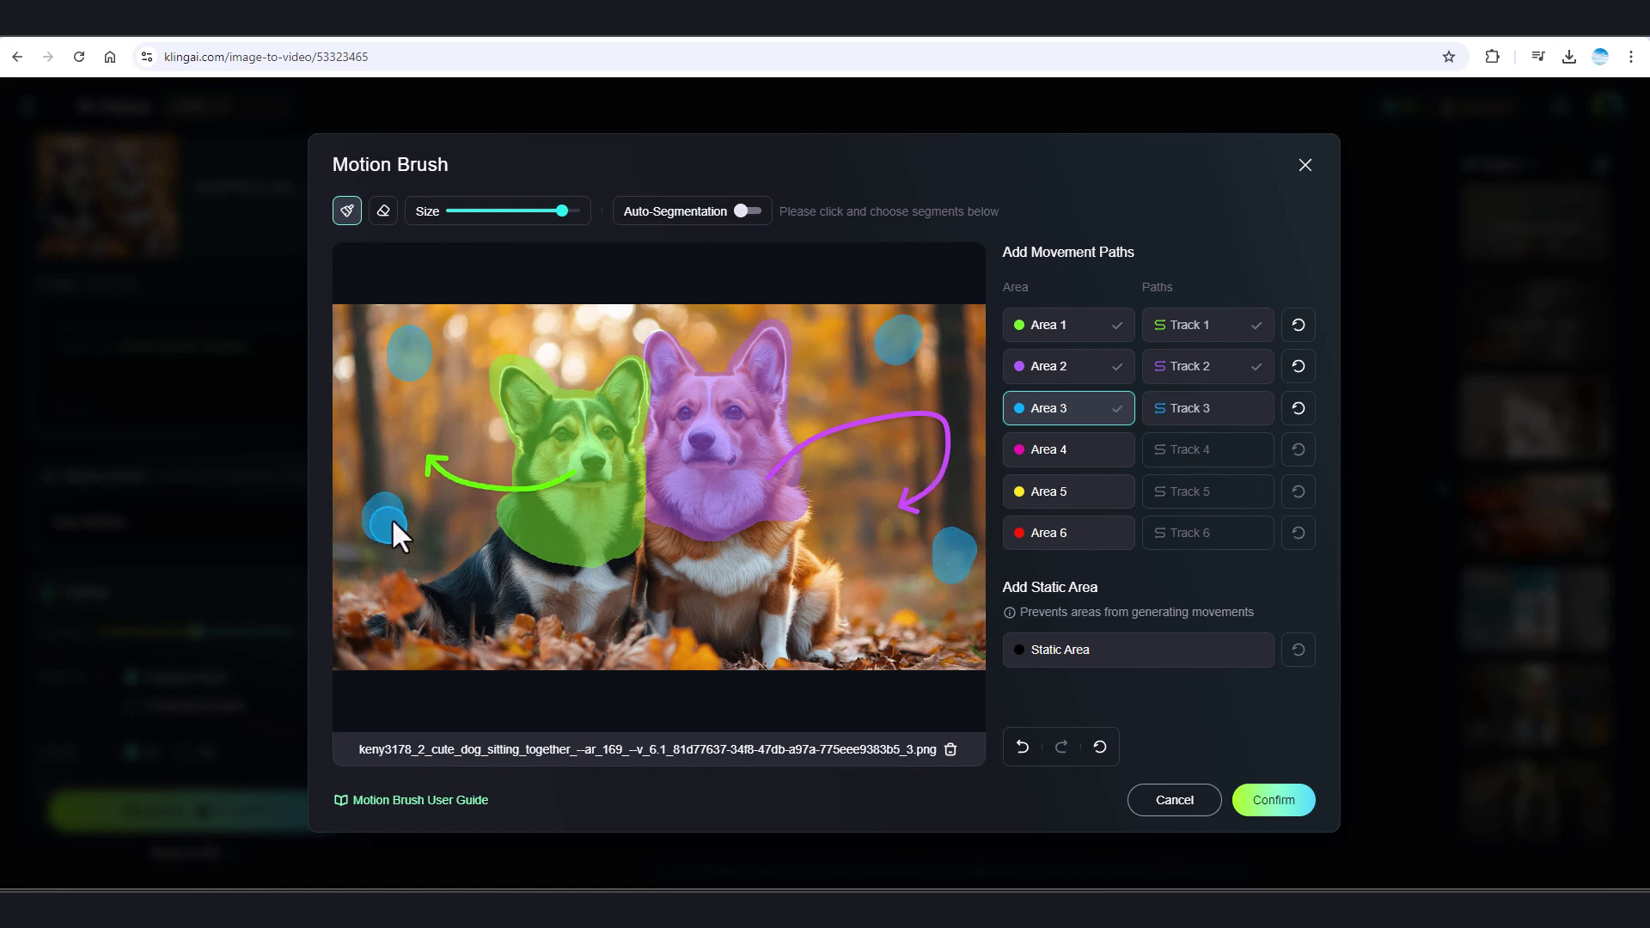
- Draw Track 3 as a short downward zigzag beside the upper-right background patch, then apply the motions and generate the video
{"action": "left_click", "coordinate": [1175, 408]}
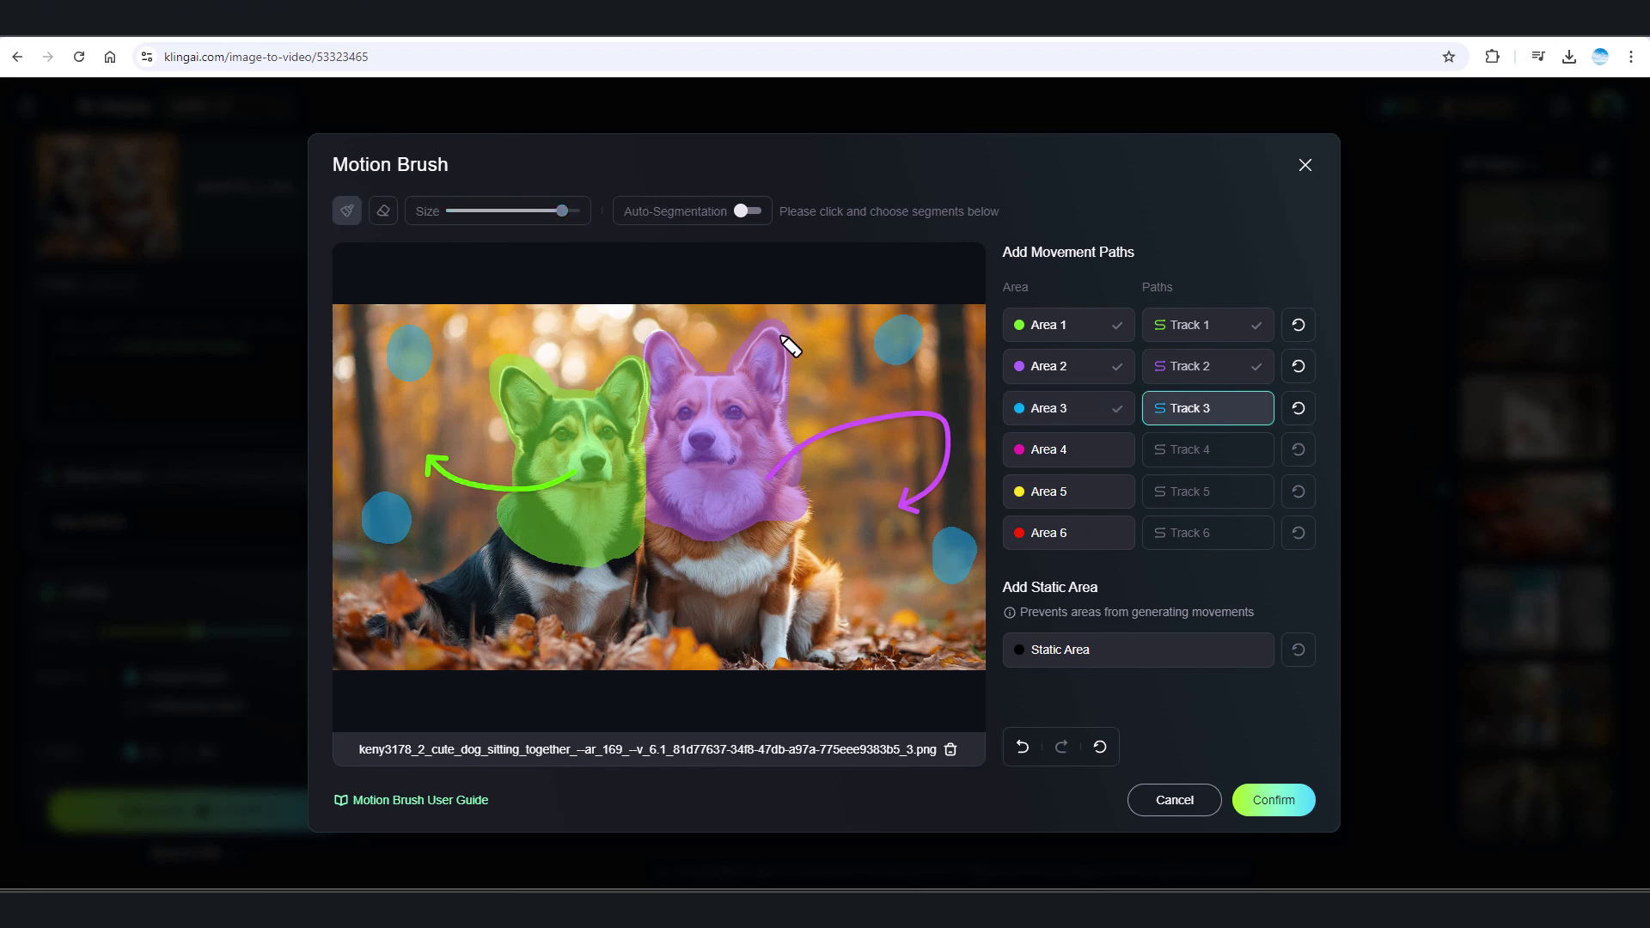
{"action": "mouse_move", "coordinate": [857, 339]}
{"action": "left_mouse_down"}
{"action": "mouse_move", "coordinate": [812, 357]}
{"action": "mouse_move", "coordinate": [894, 399]}
{"action": "left_mouse_up"}
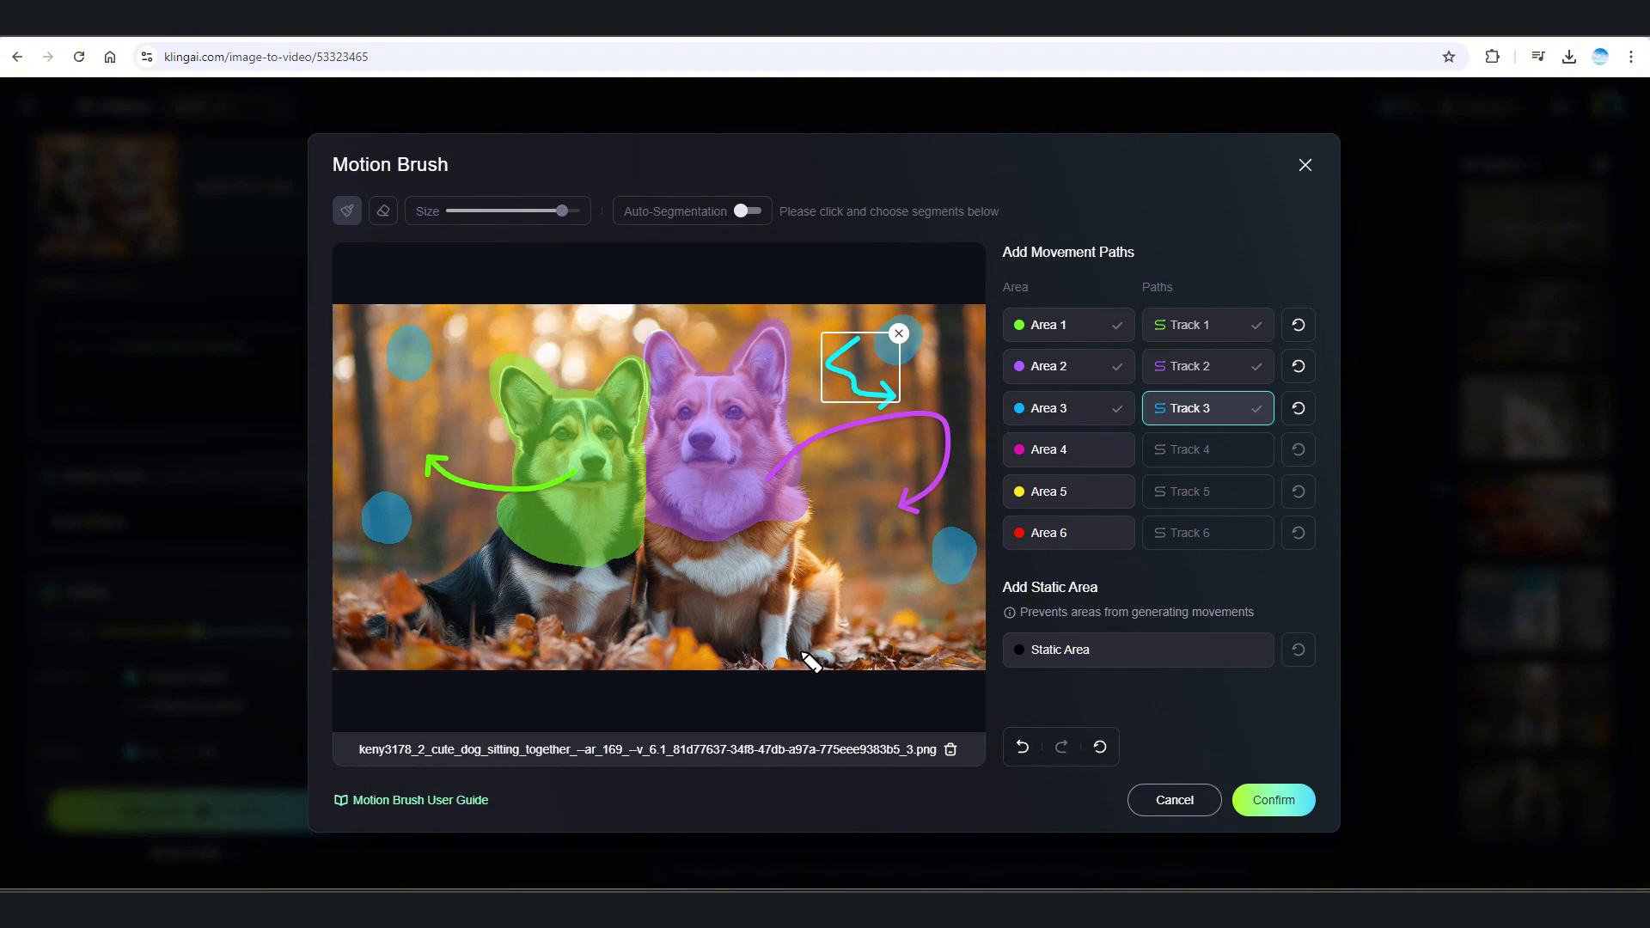
{"action": "left_click", "coordinate": [1271, 808]}
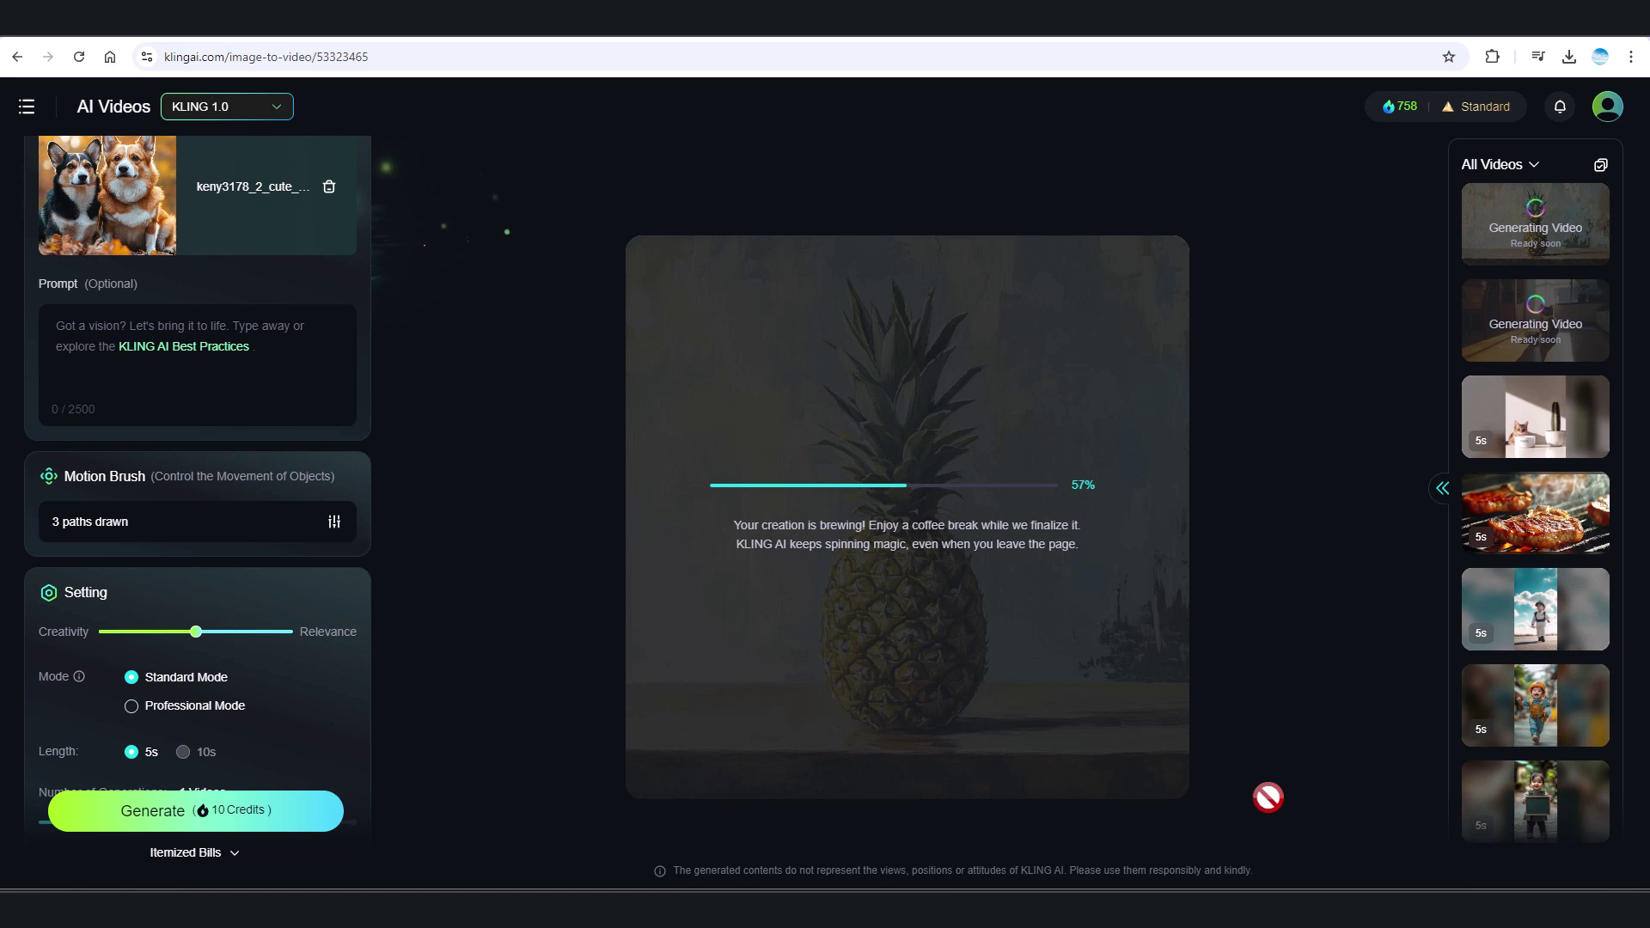
{"action": "left_click", "coordinate": [182, 816]}
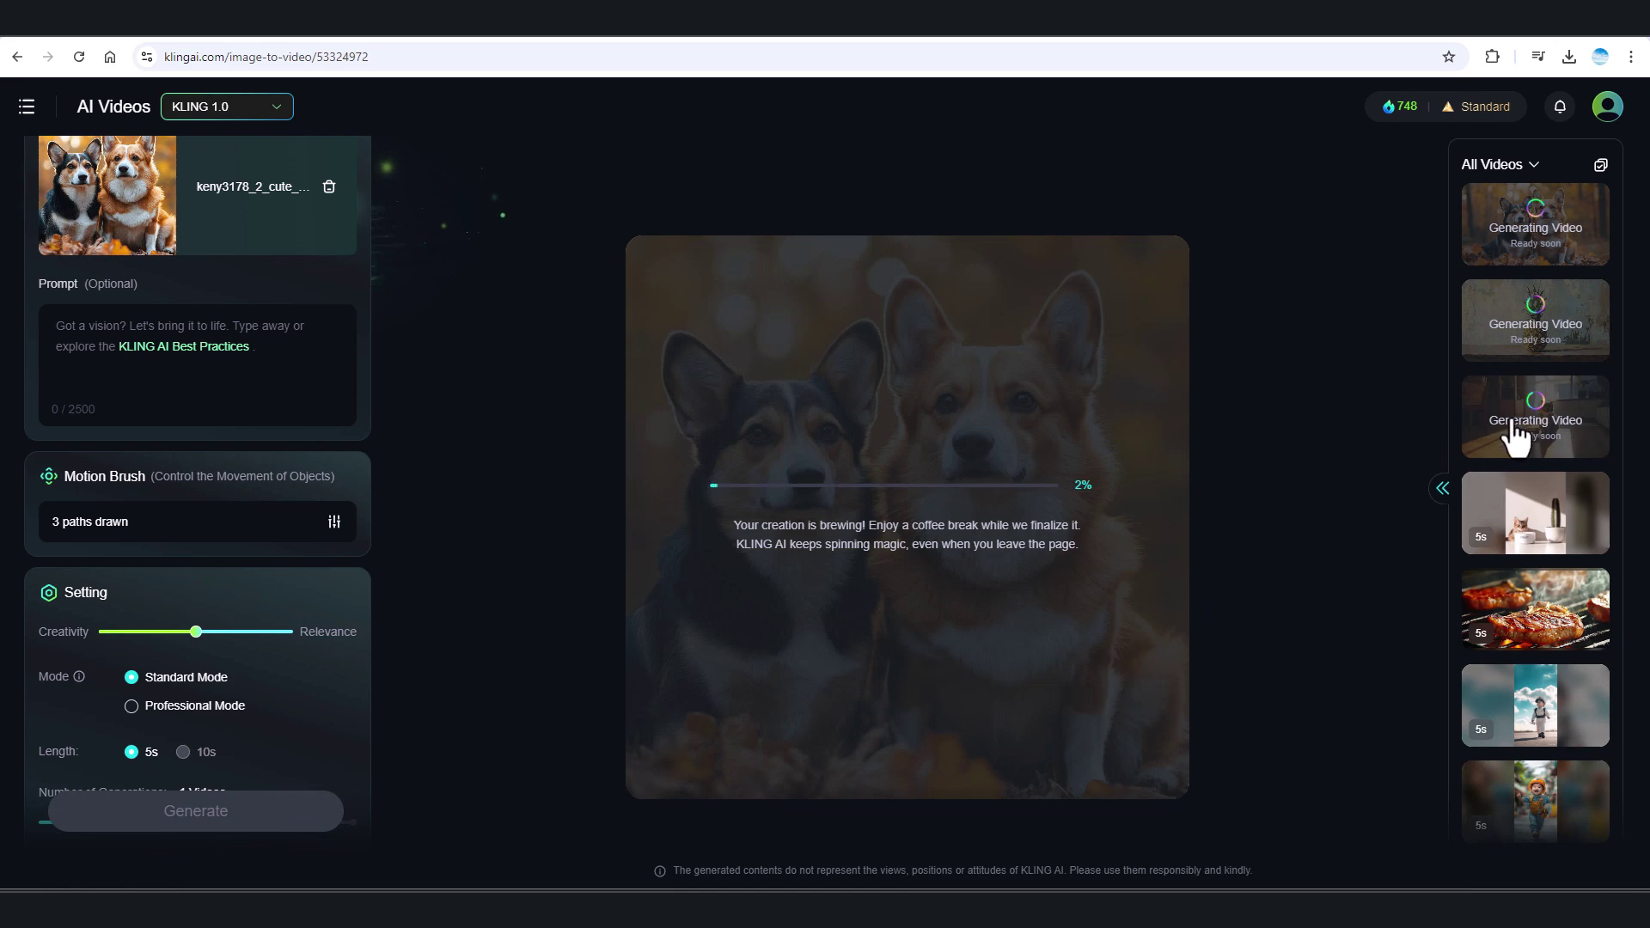
- Replace the corgi source image with the picture of a teapot pouring hot water into a teacup and open it in the Motion Brush editor
{"action": "left_click", "coordinate": [328, 187]}
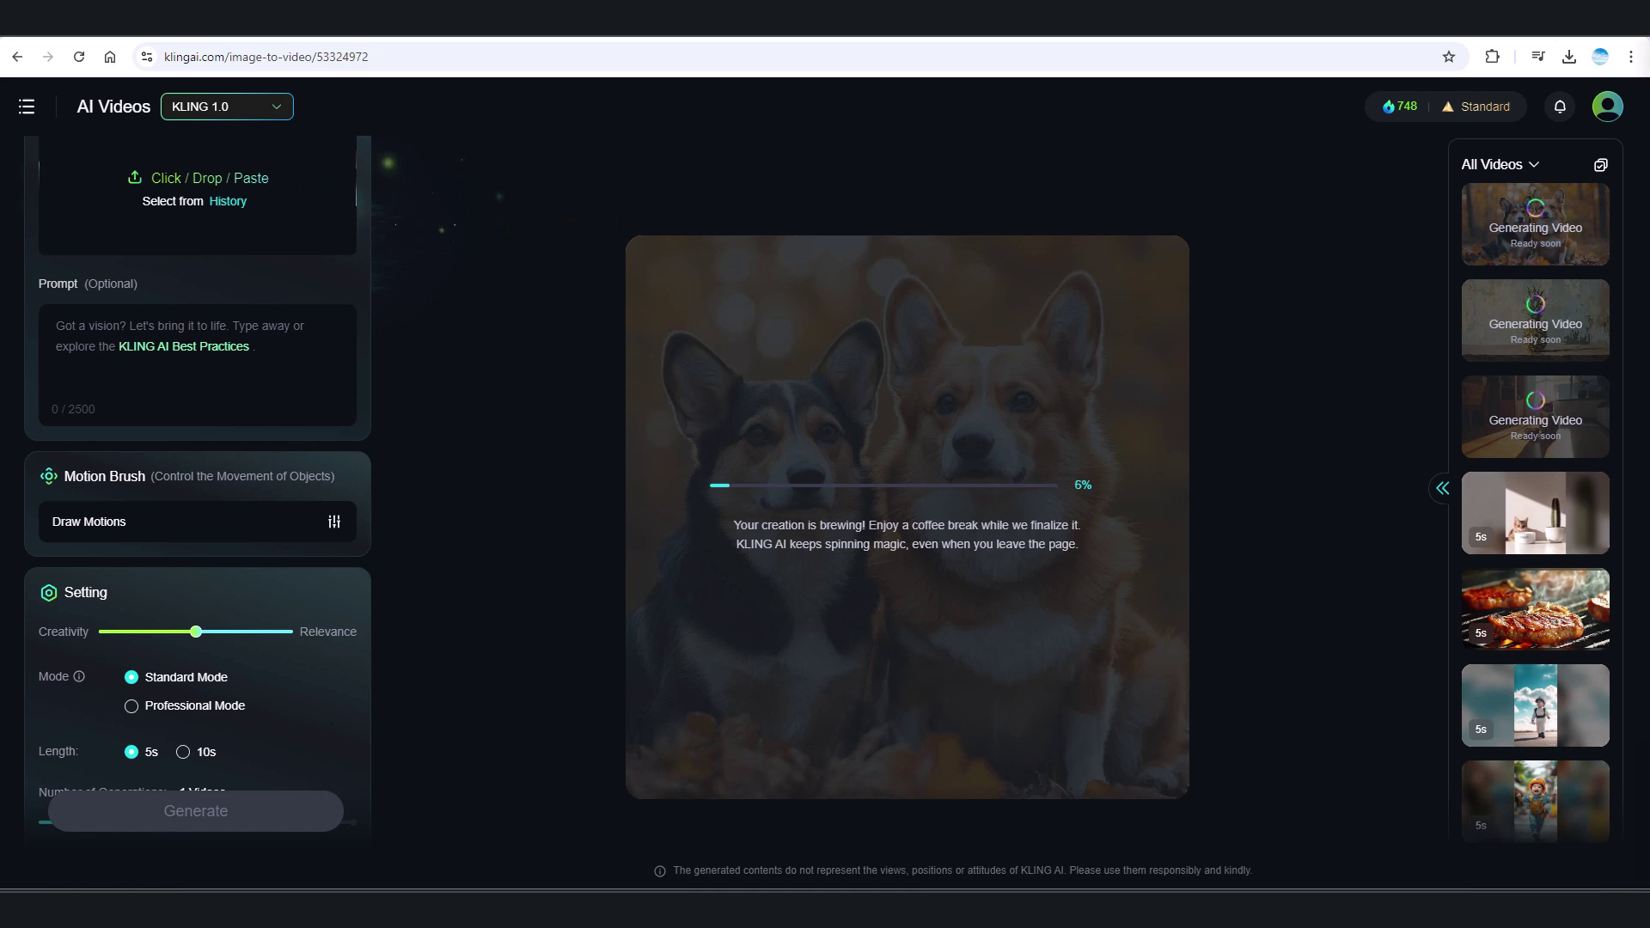
{"action": "left_click_drag", "start_coordinate": [209, 172], "coordinate": [178, 182]}
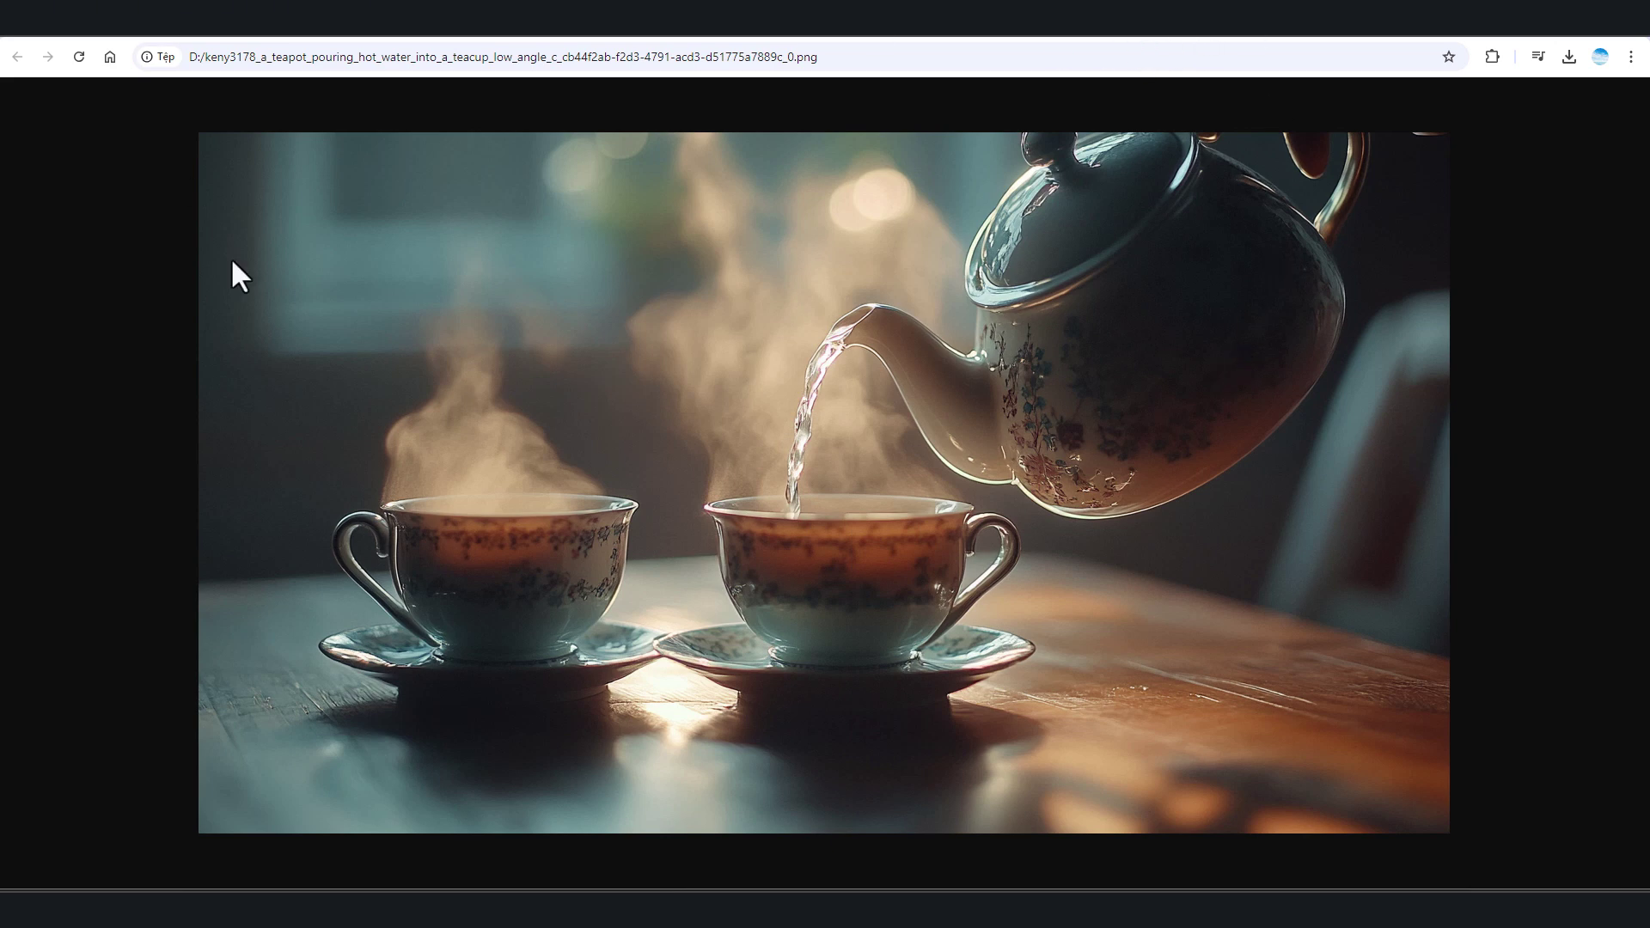
{"action": "left_click", "coordinate": [120, 36]}
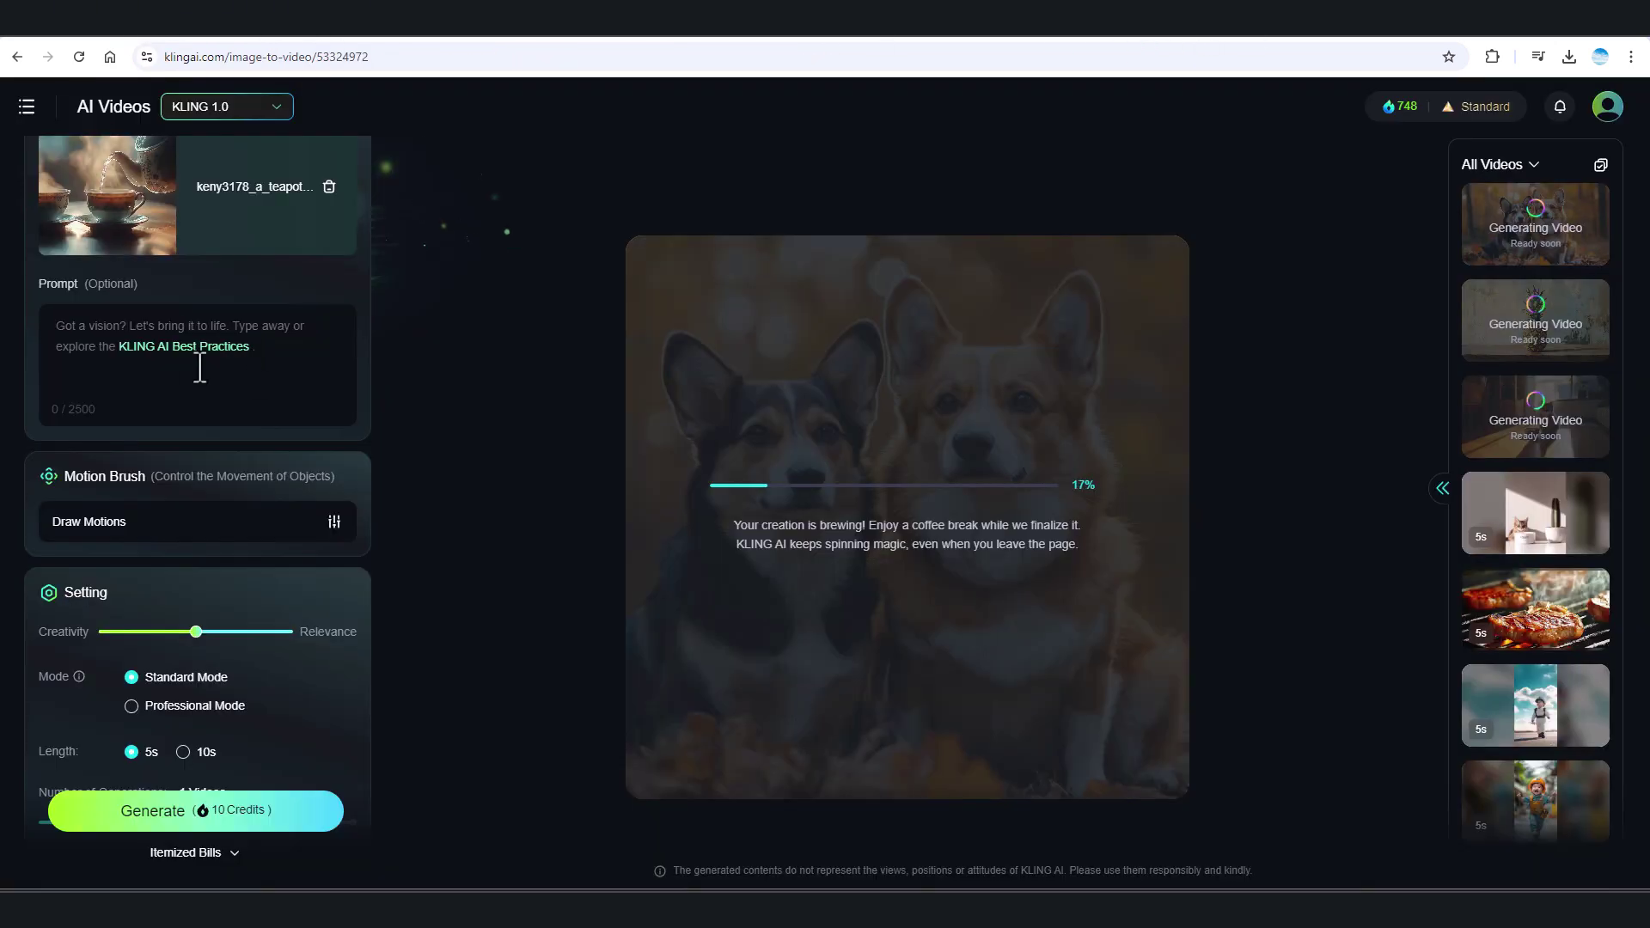
{"action": "left_click", "coordinate": [331, 525]}
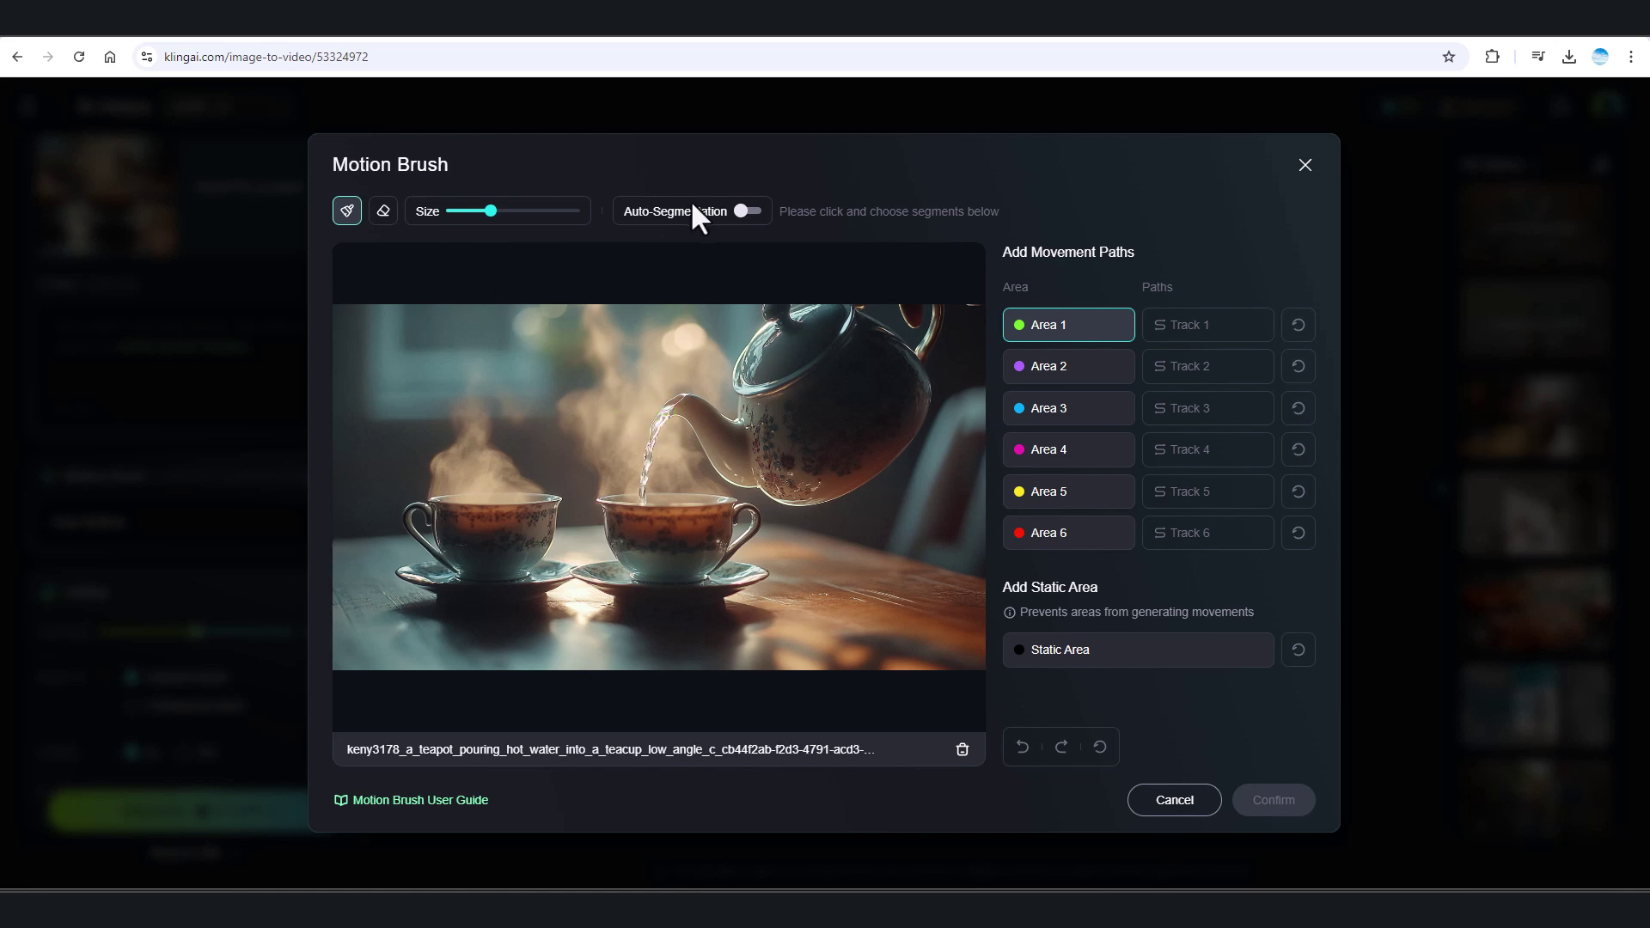
- Paint the poured water stream as Area 1 with Auto-Segmentation off and draw Track 1 curving downward beside it toward the cup
{"action": "left_click", "coordinate": [746, 210]}
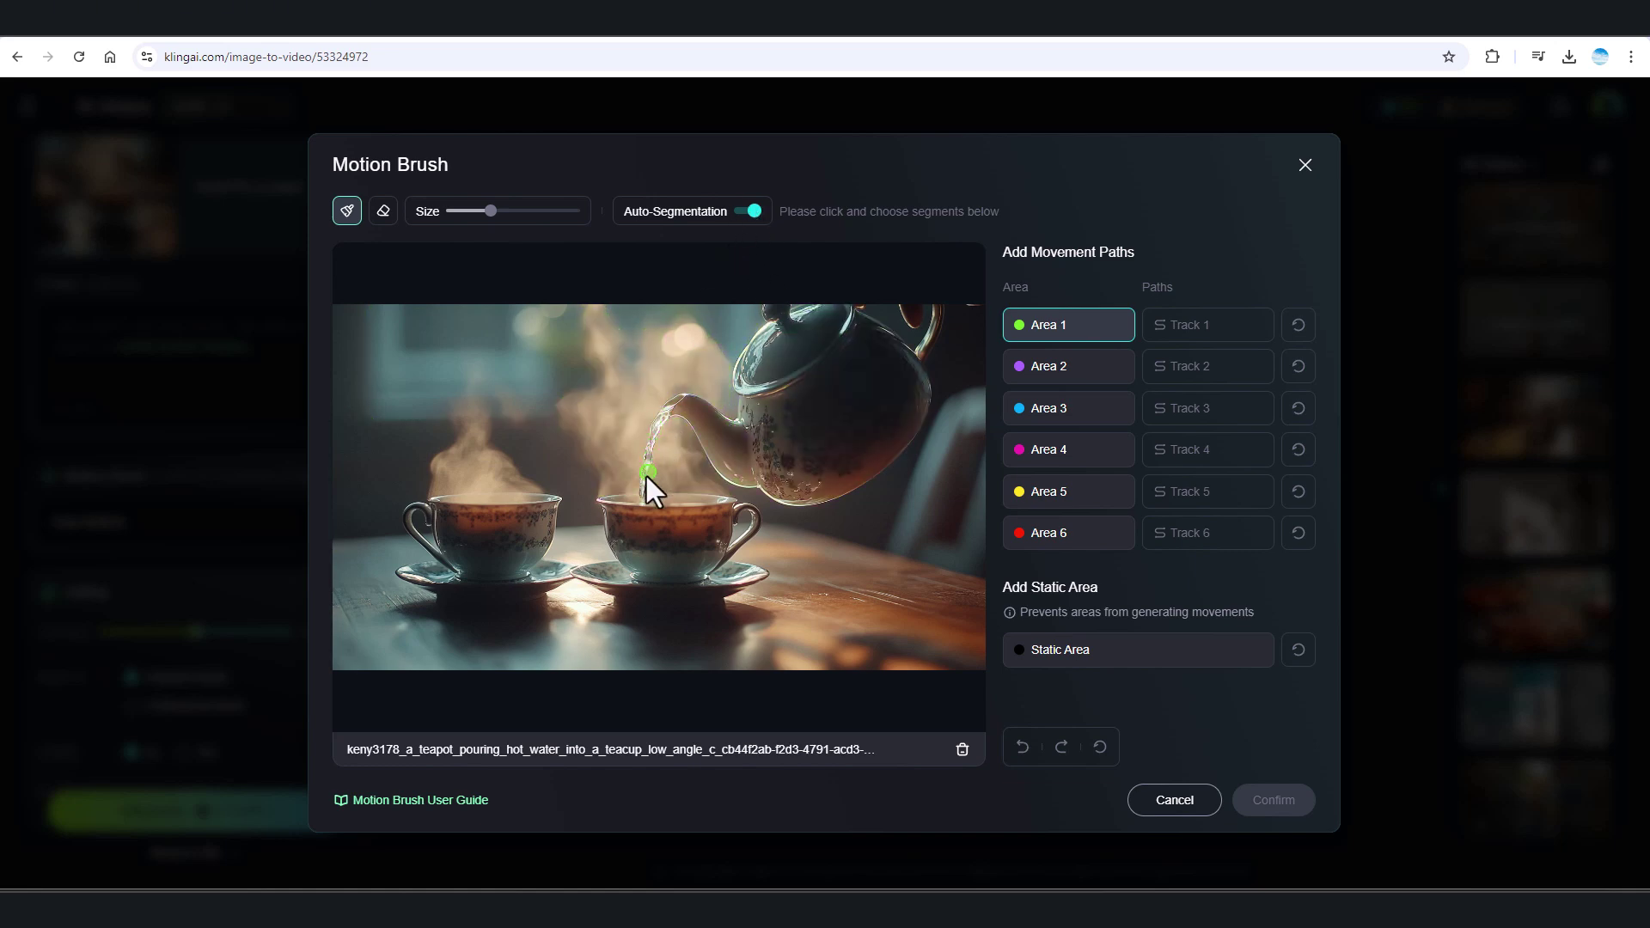
{"action": "left_click", "coordinate": [749, 216]}
{"action": "left_click", "coordinate": [1207, 322]}
{"action": "left_click_drag", "start_coordinate": [653, 420], "coordinate": [625, 470]}
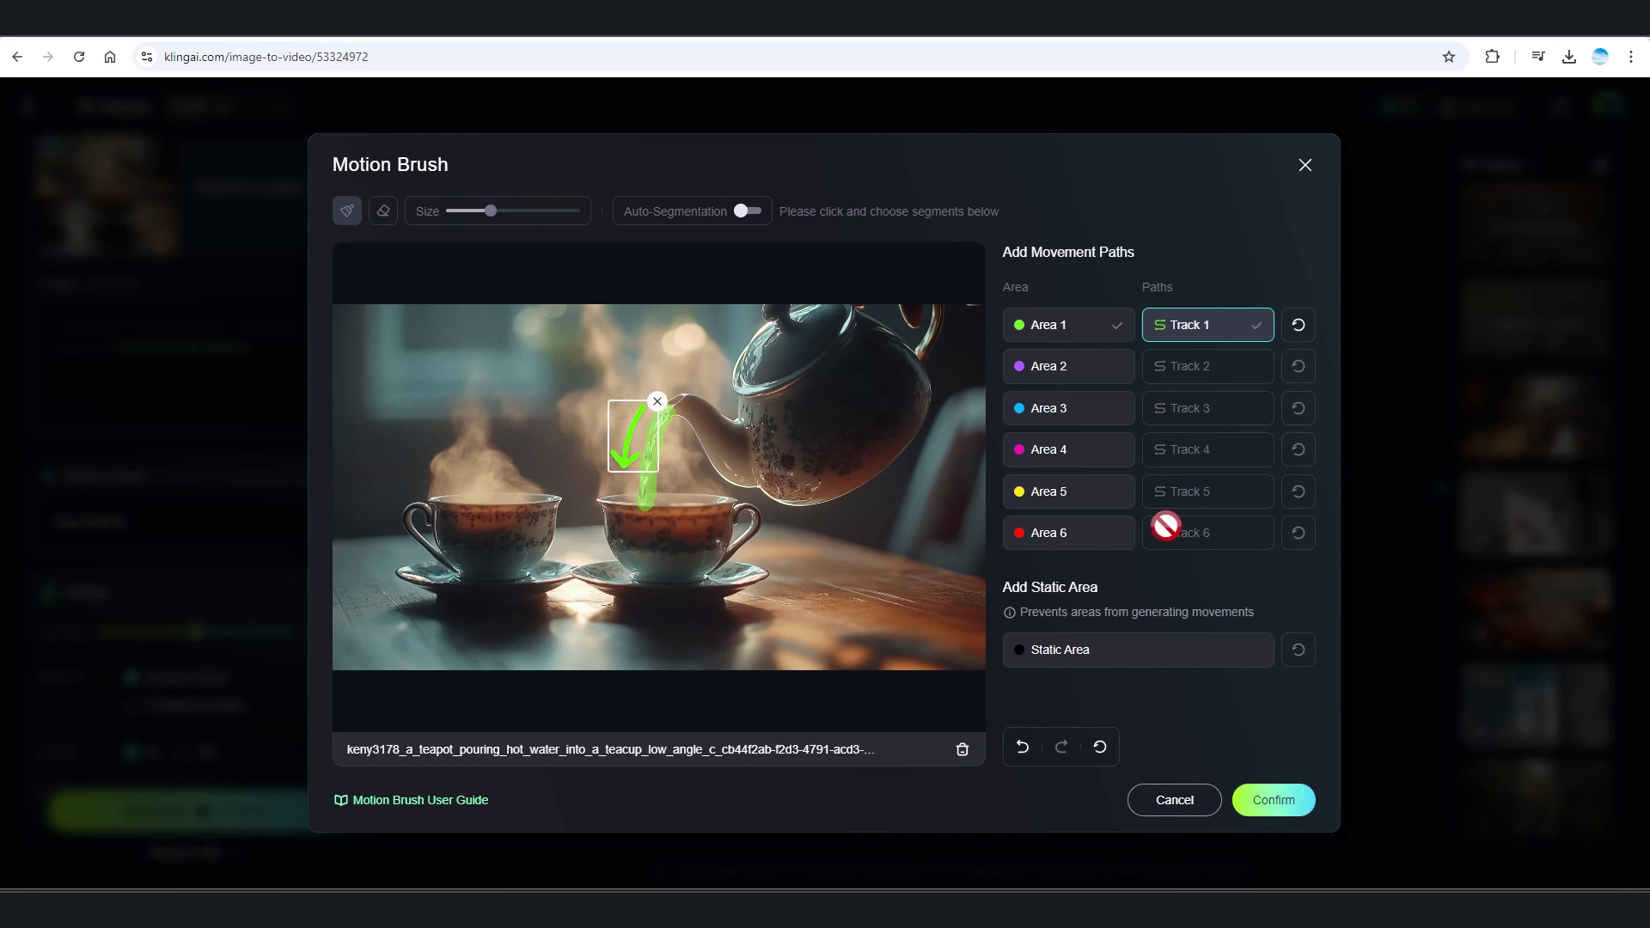
- Paint the tea surface inside the rim of the cup being filled as Area 2 and draw a short Track 2 straight up
{"action": "left_click", "coordinate": [1050, 365]}
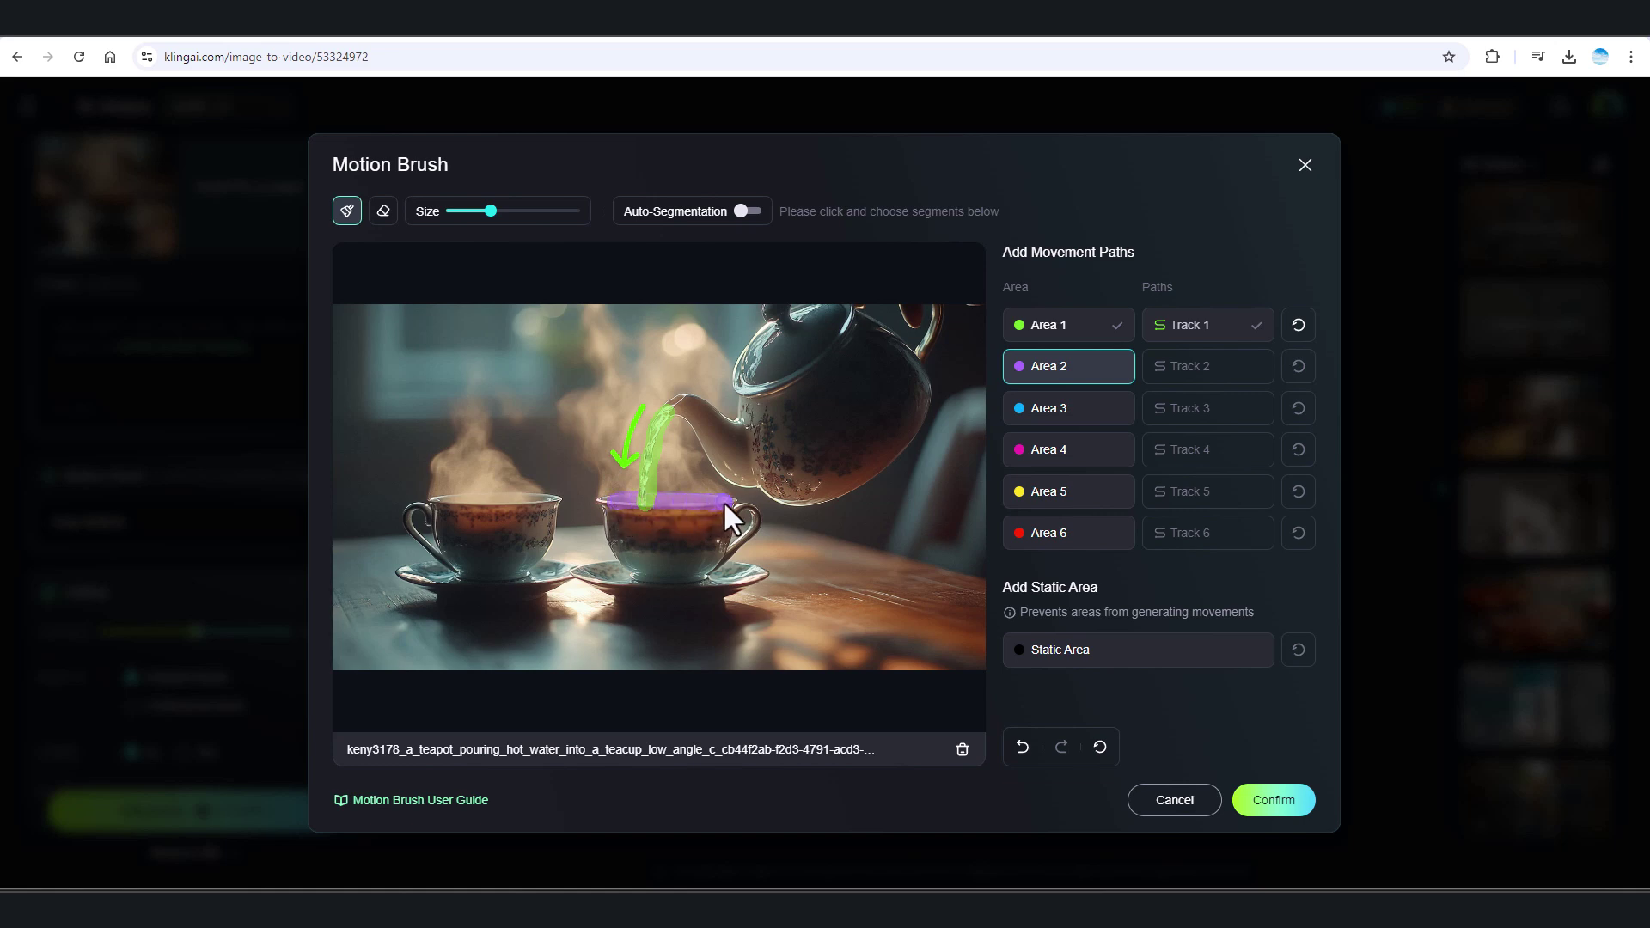
{"action": "left_click_drag", "start_coordinate": [724, 501], "coordinate": [601, 507]}
{"action": "left_click", "coordinate": [1186, 366]}
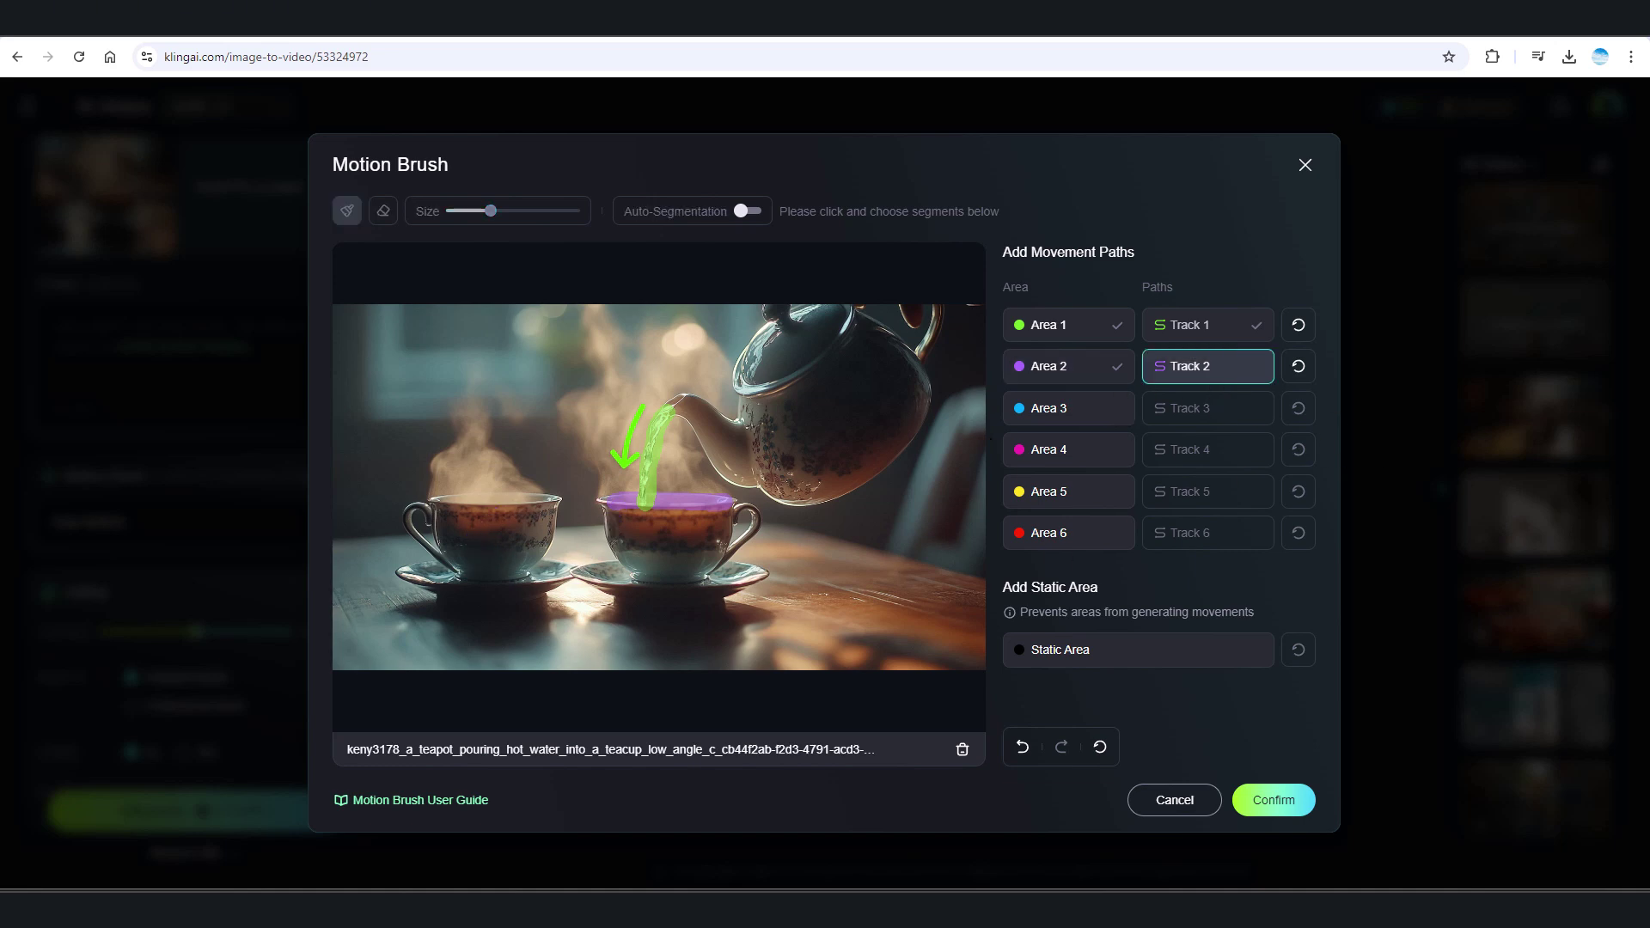
{"action": "left_click_drag", "start_coordinate": [677, 515], "coordinate": [675, 497]}
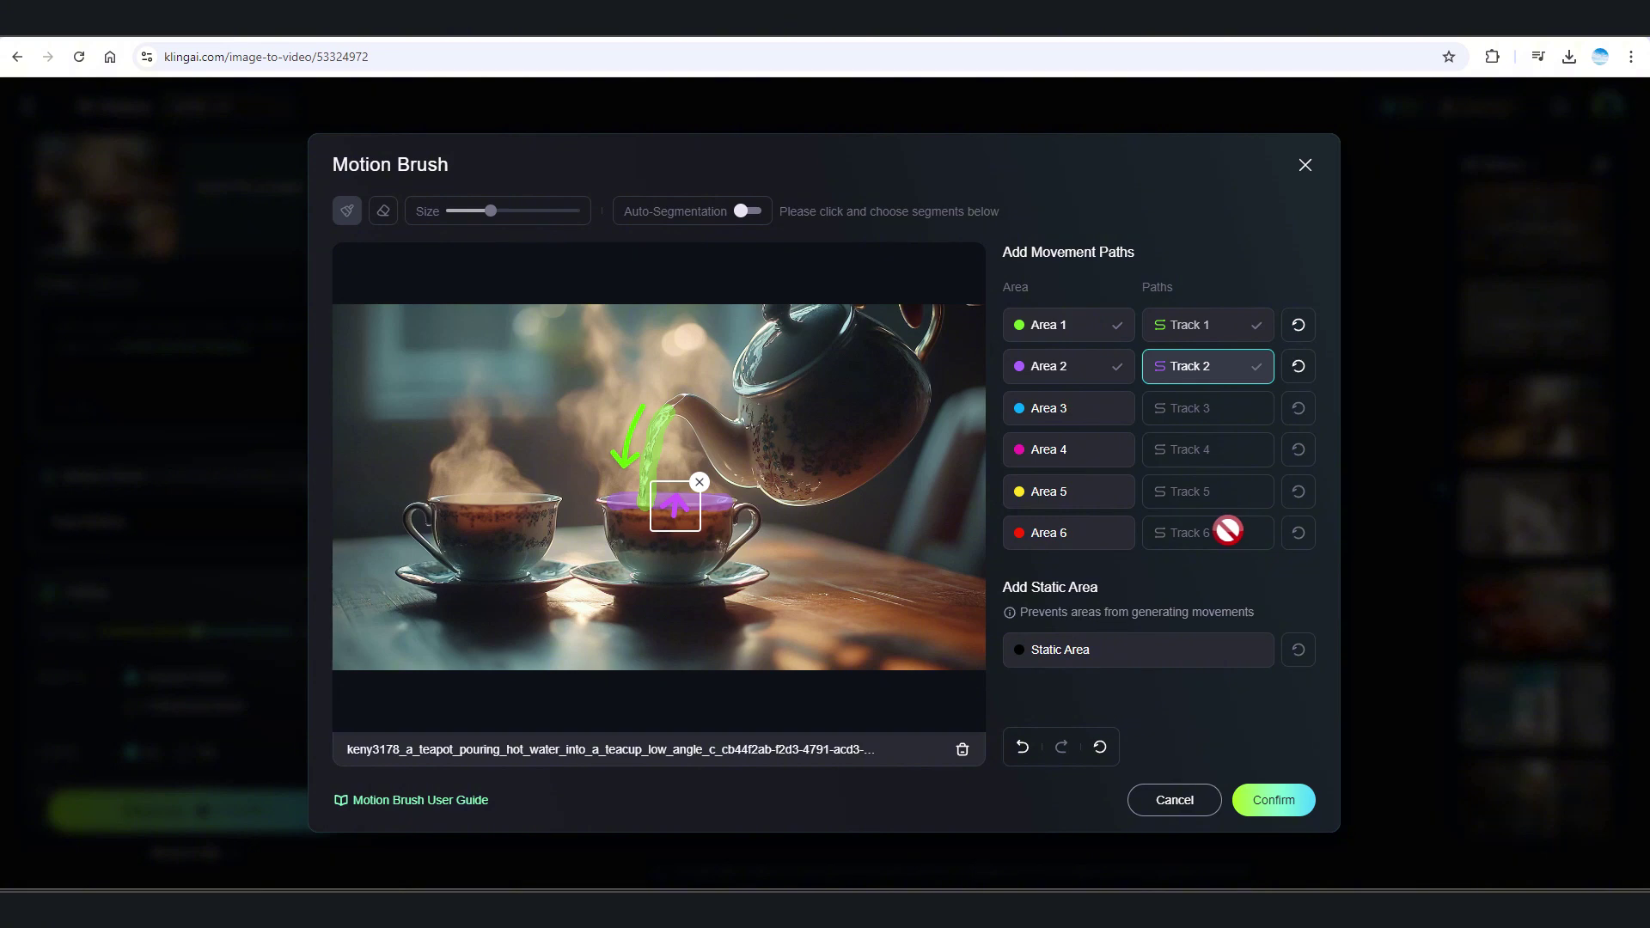
- Mark the whole teapot, including its spout, as Area 3 using Auto-Segmentation
{"action": "left_click", "coordinate": [1044, 409]}
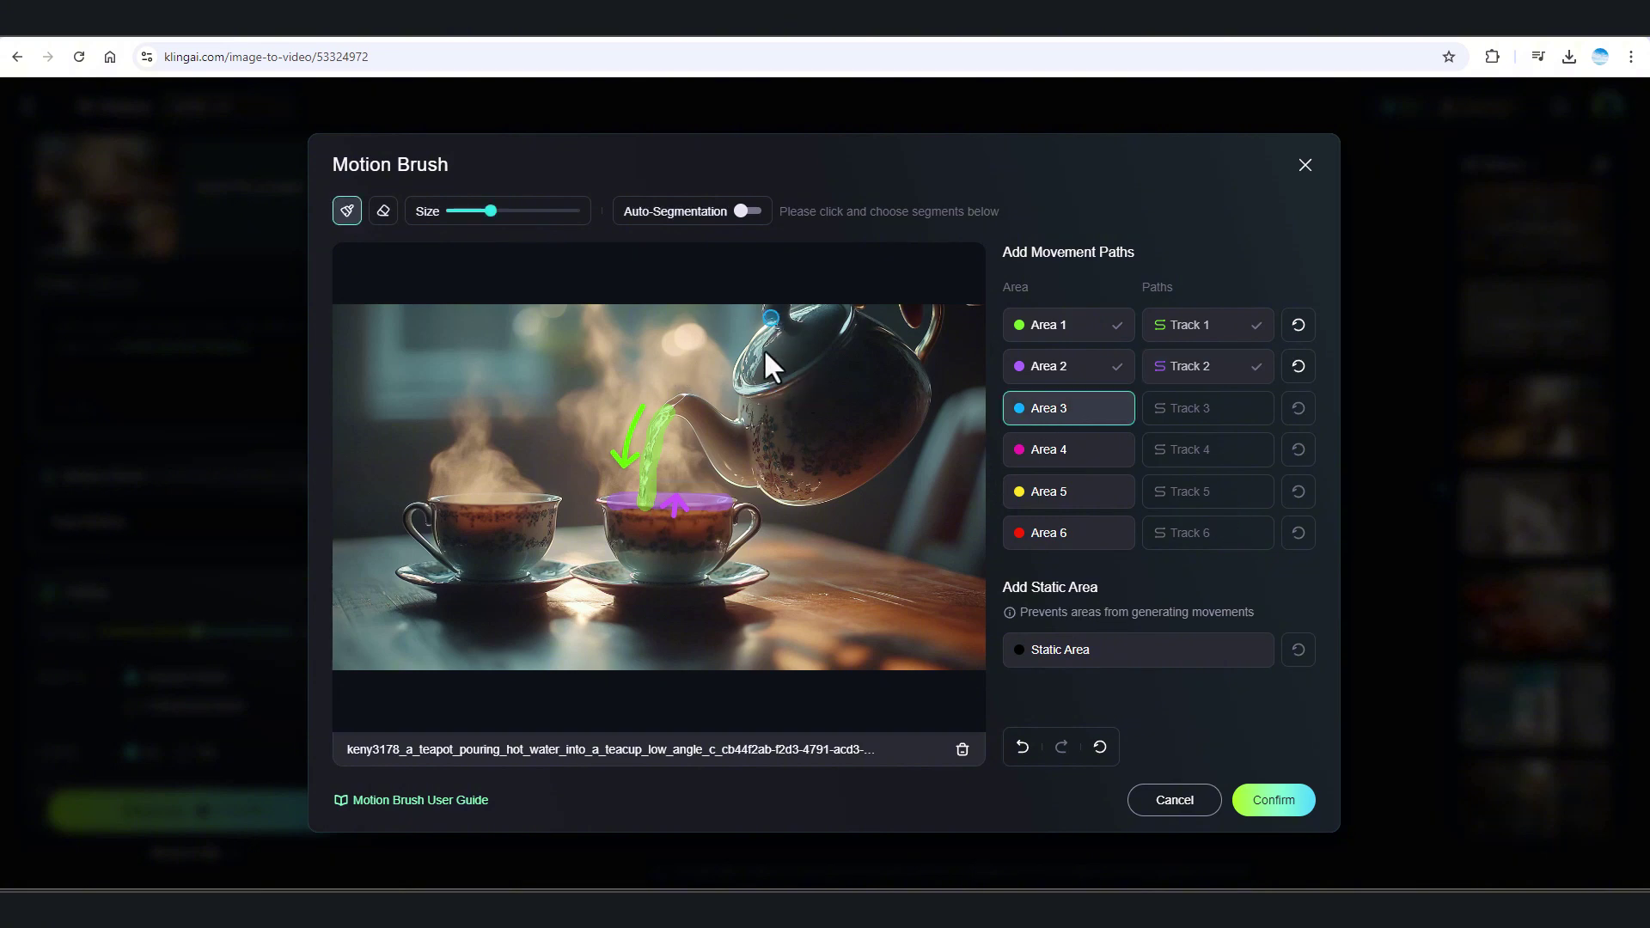
{"action": "left_click", "coordinate": [748, 213]}
{"action": "left_click", "coordinate": [712, 419]}
{"action": "left_click", "coordinate": [792, 446]}
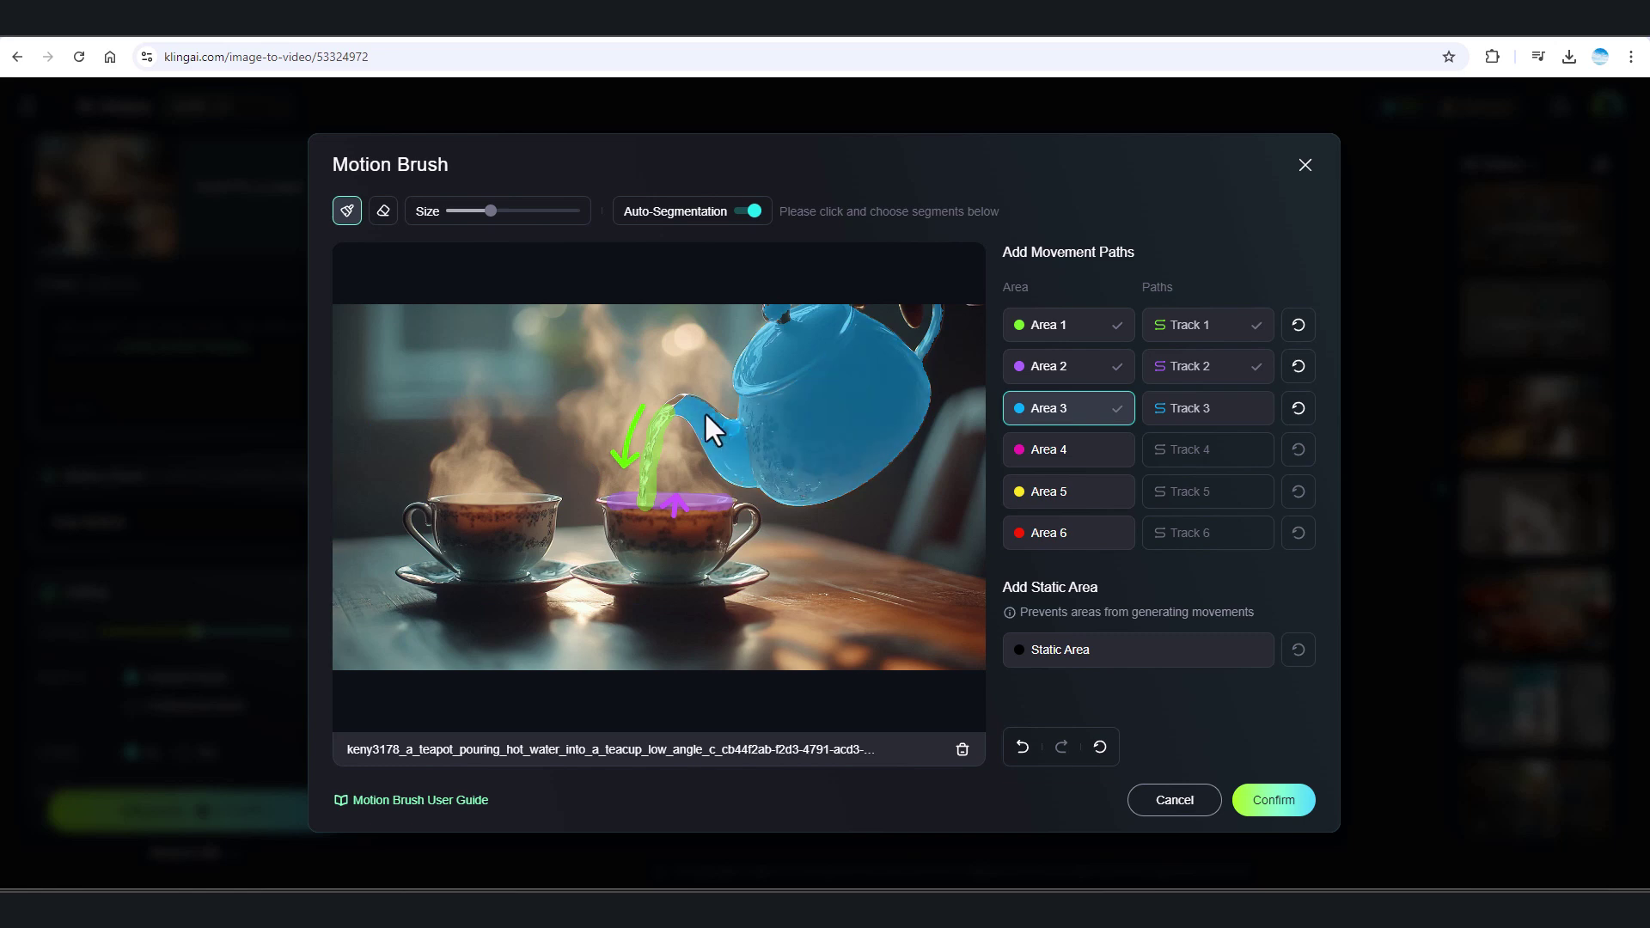
- Draw Track 3 upward along the handle side of the teapot, then apply the motions and generate the video
{"action": "left_click", "coordinate": [1216, 406]}
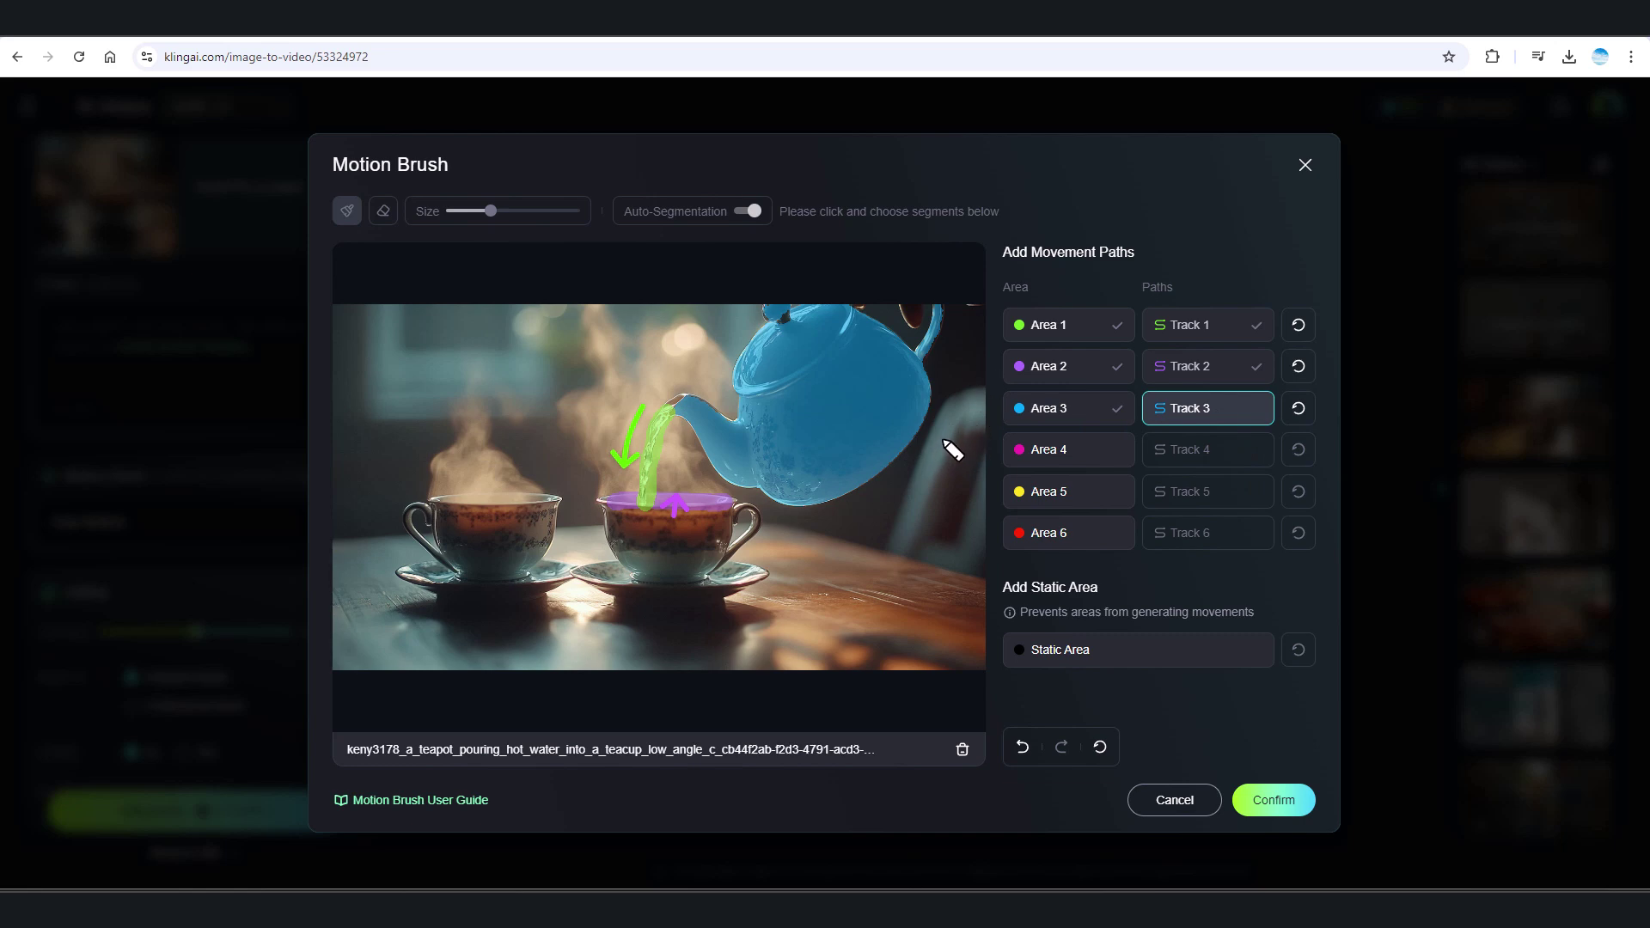
{"action": "mouse_move", "coordinate": [925, 450]}
{"action": "left_mouse_down"}
{"action": "mouse_move", "coordinate": [960, 365]}
{"action": "mouse_move", "coordinate": [950, 335]}
{"action": "left_mouse_up"}
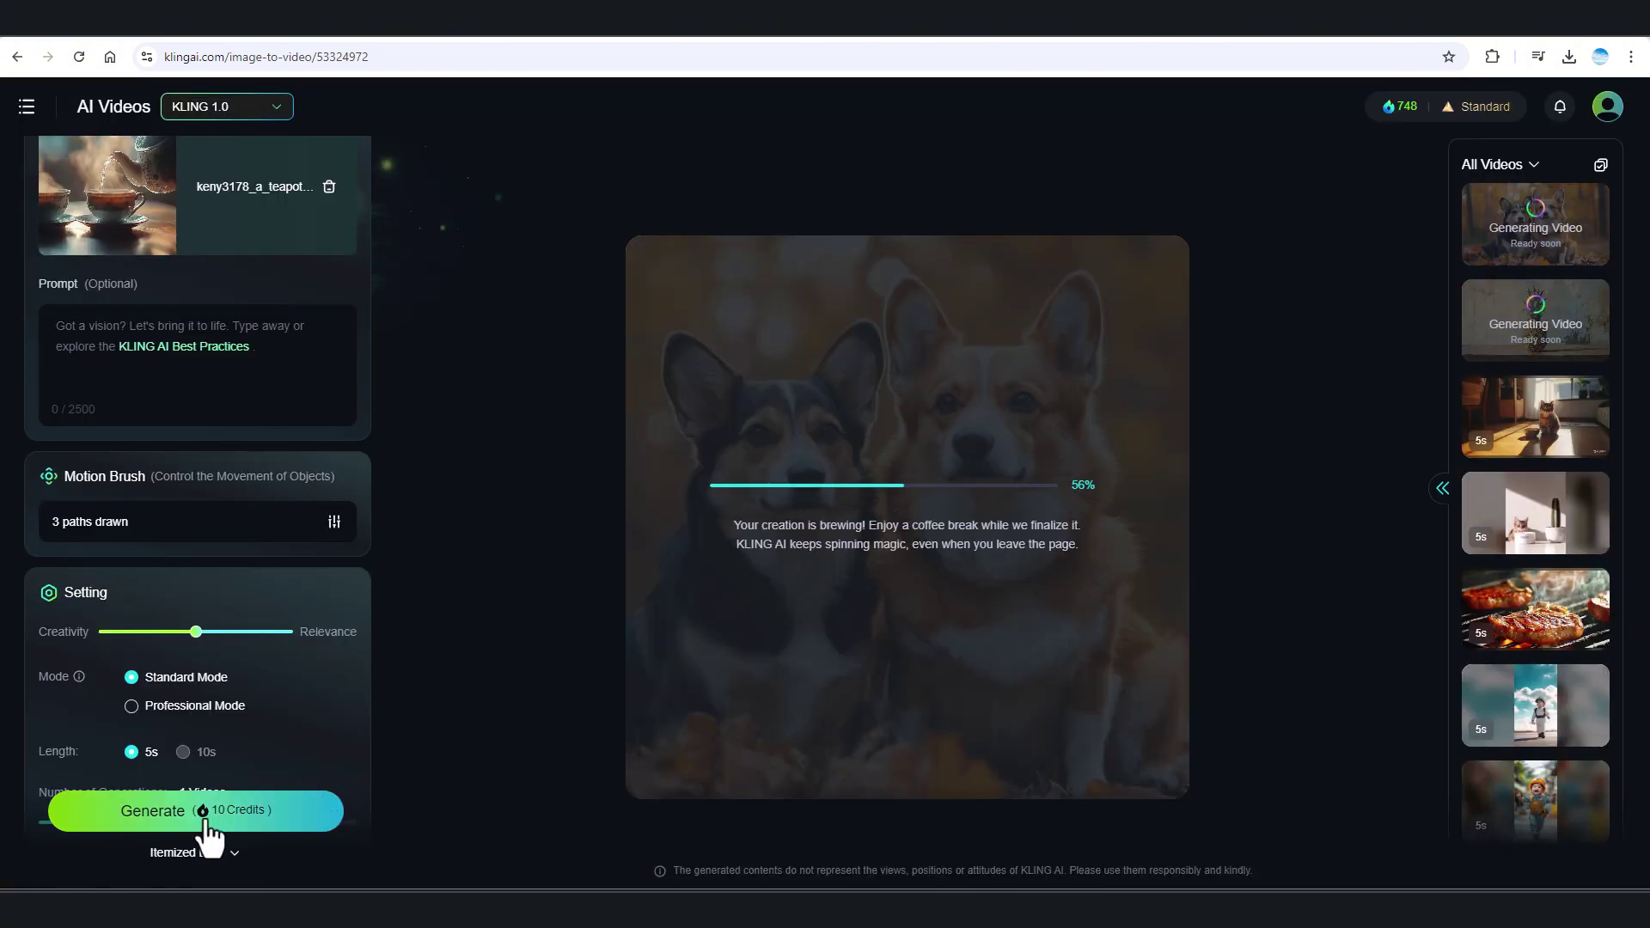
{"action": "left_click", "coordinate": [203, 825]}
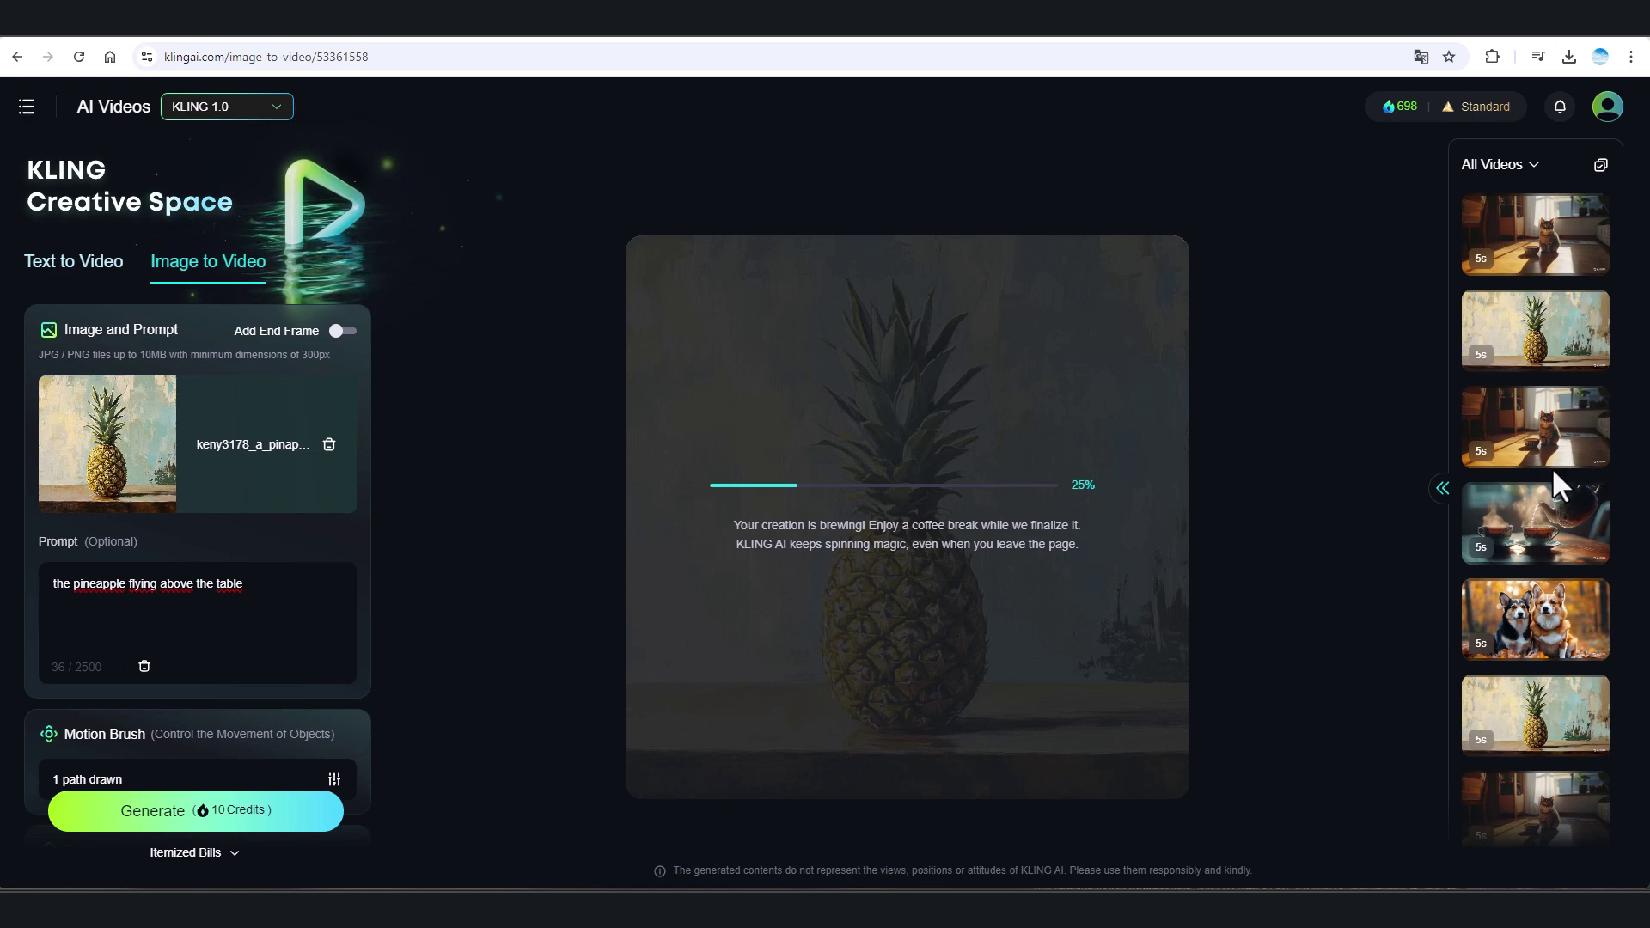
- Open the most recent generated cat video from the results to review its motion
{"action": "left_click", "coordinate": [1540, 234]}
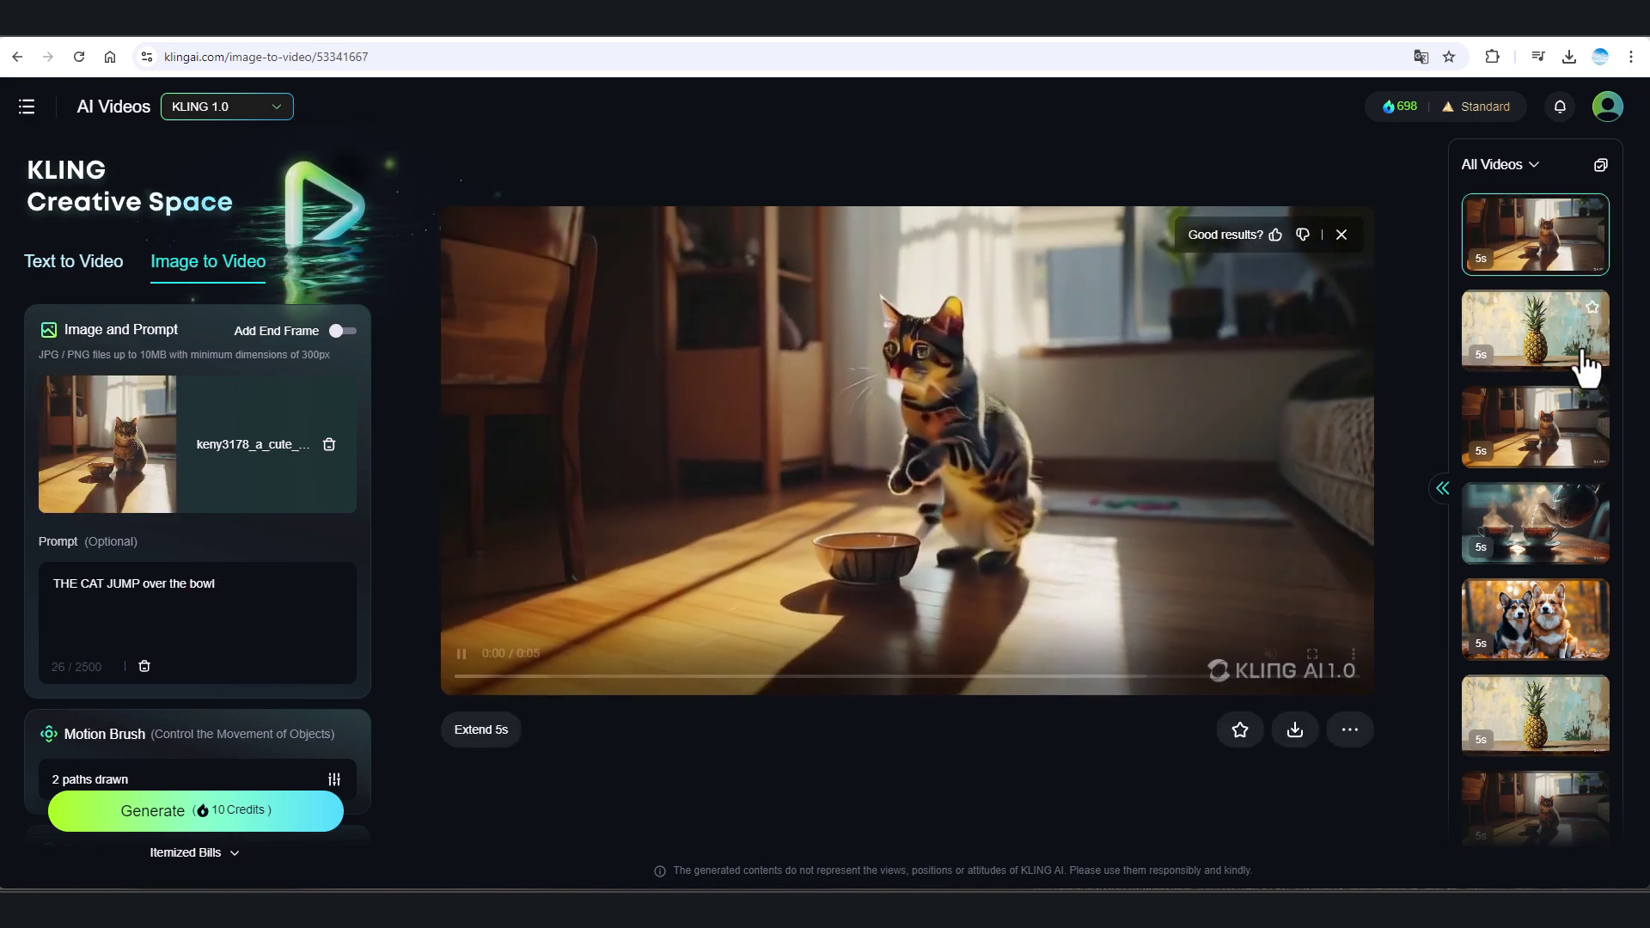